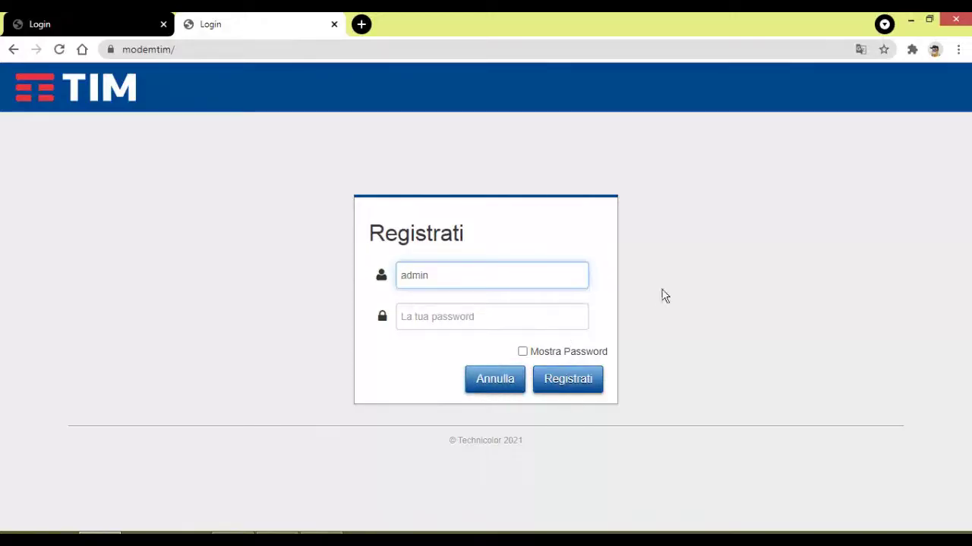
Close the duplicate login page and log in to the modem at 192.168.1.1 as admin with the account password.
left_click(333, 24)
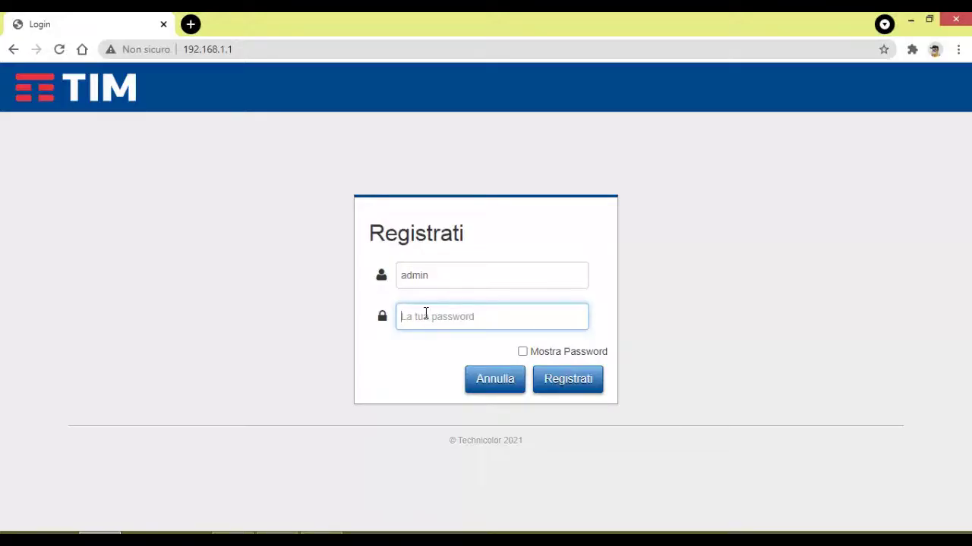
type("aaaa")
left_click(565, 381)
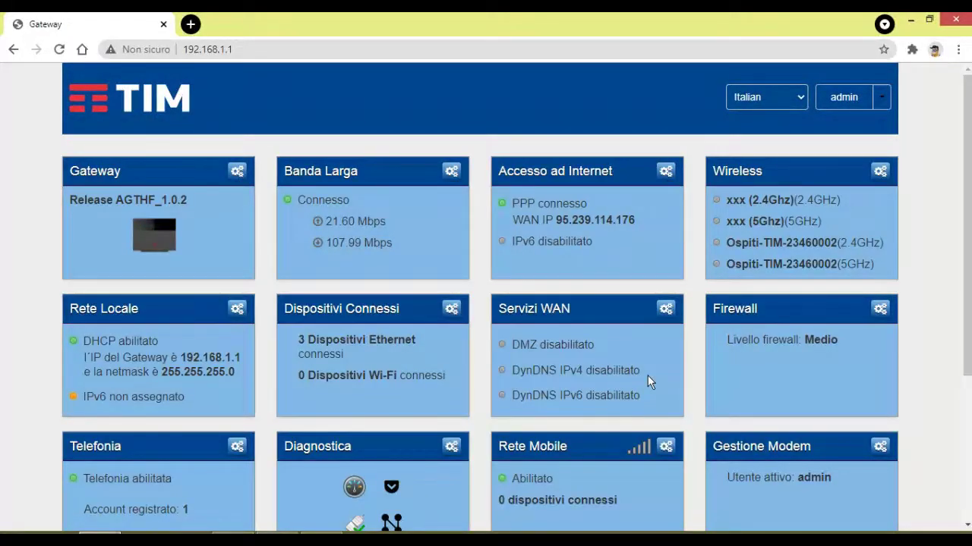
Examine the dashboard's cards, the available interface languages and the admin account's profile options.
scroll(629, 359, "down", 3)
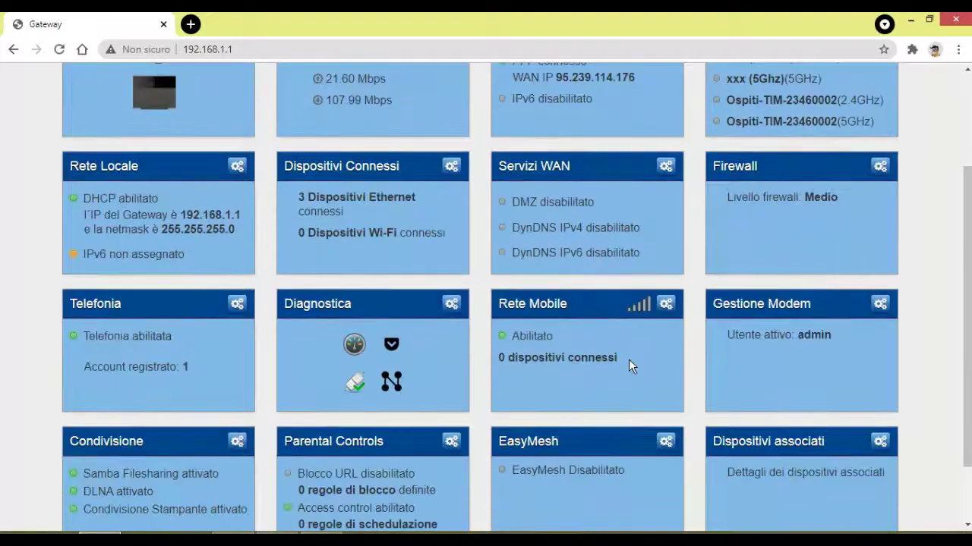
scroll(629, 358, "up", 3)
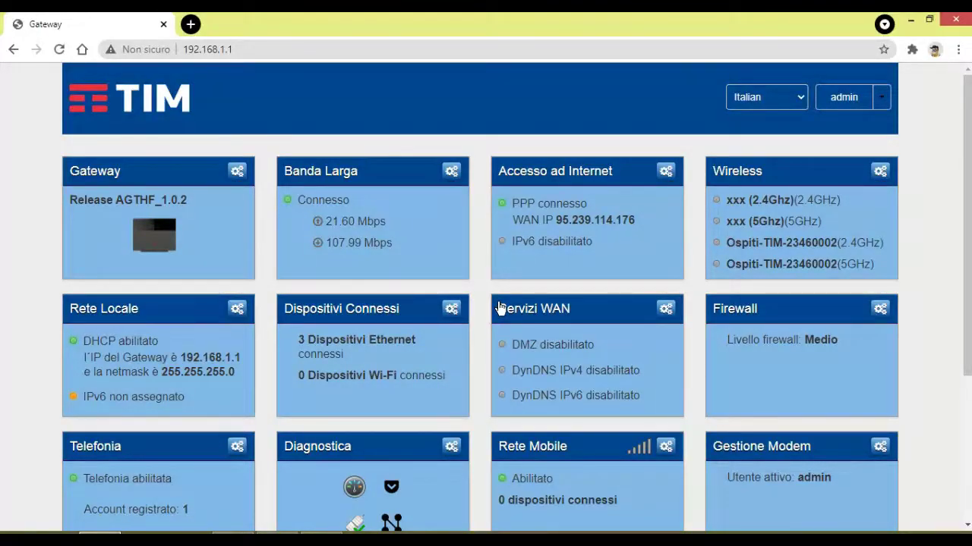
scroll(527, 273, "down", 3)
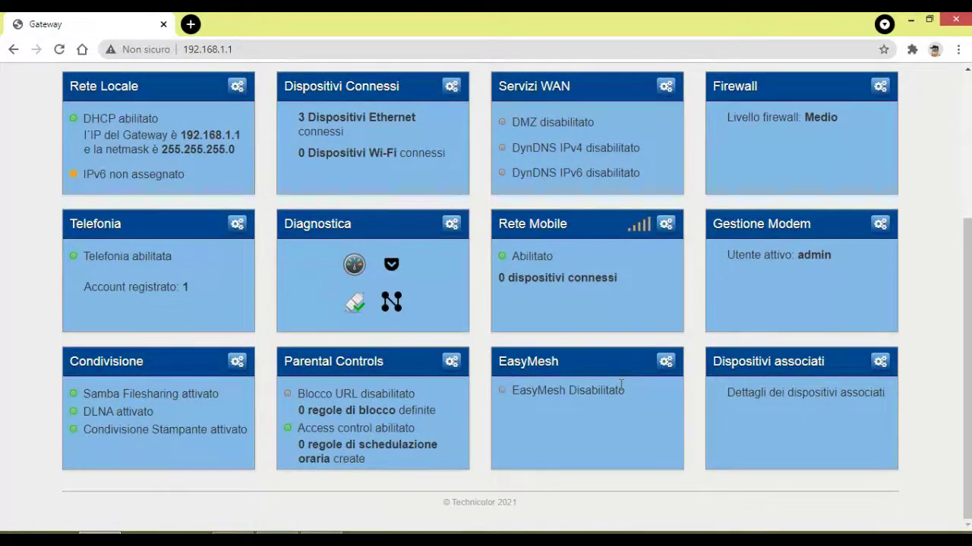
scroll(608, 396, "up", 3)
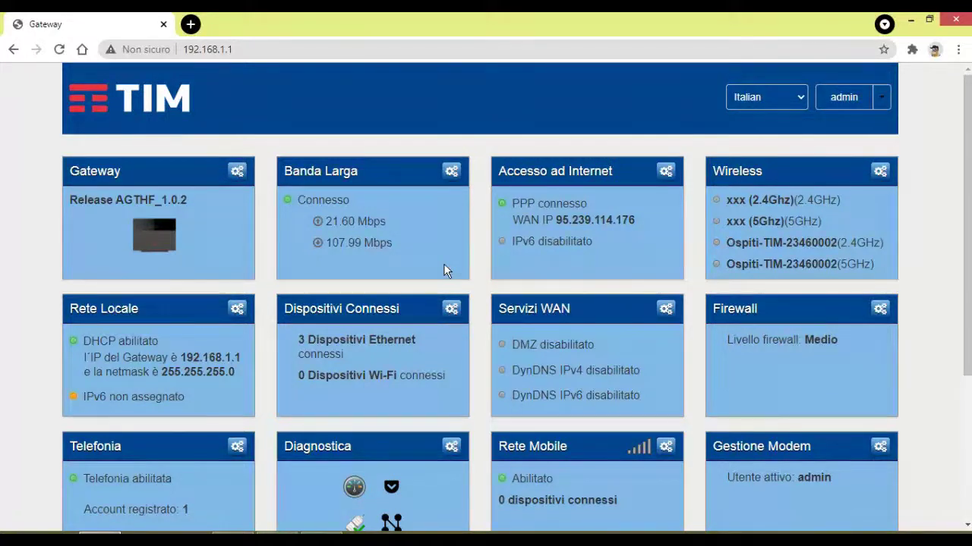
left_click(792, 101)
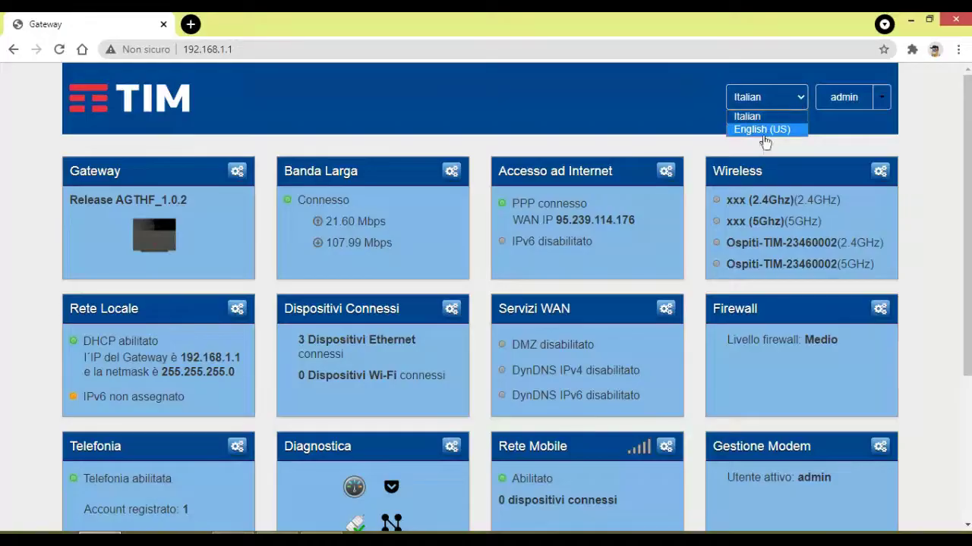
left_click(794, 115)
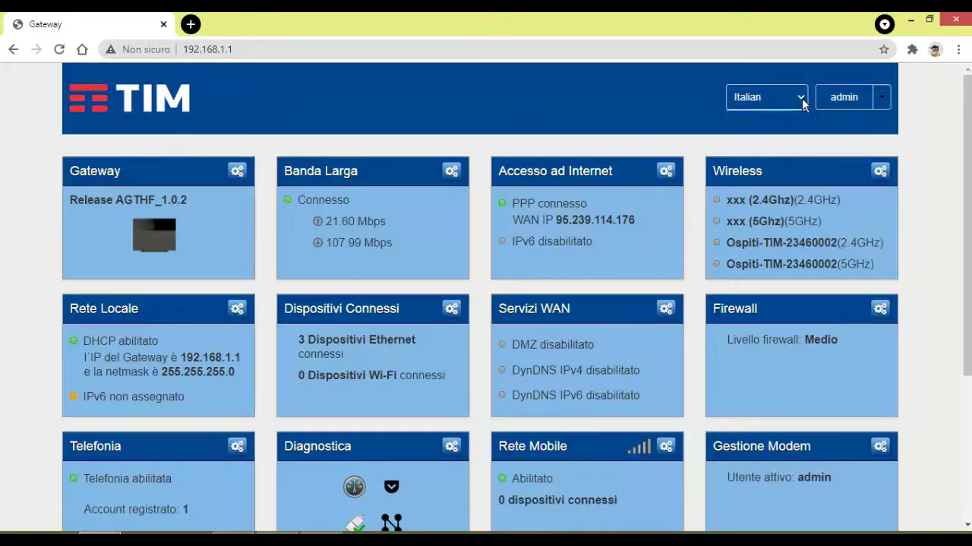
left_click(882, 101)
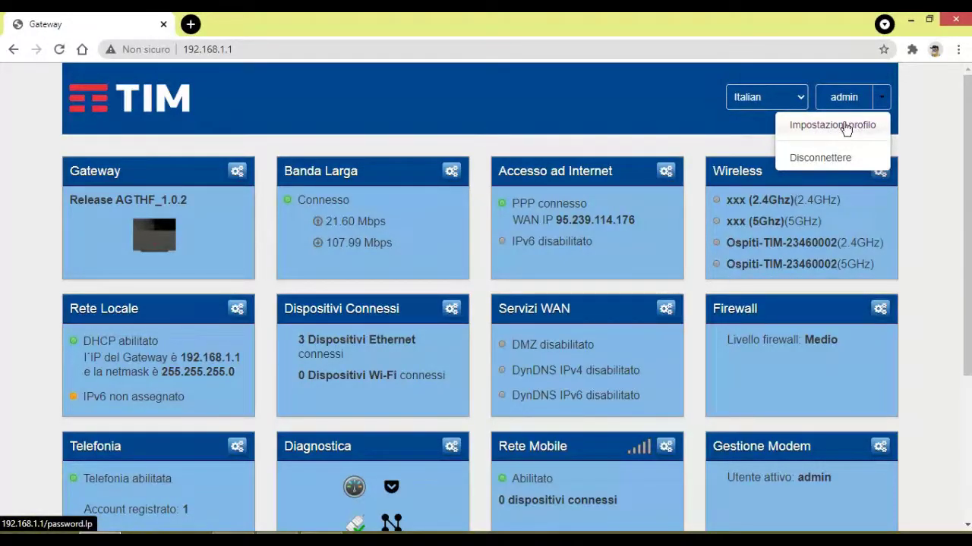
left_click(538, 111)
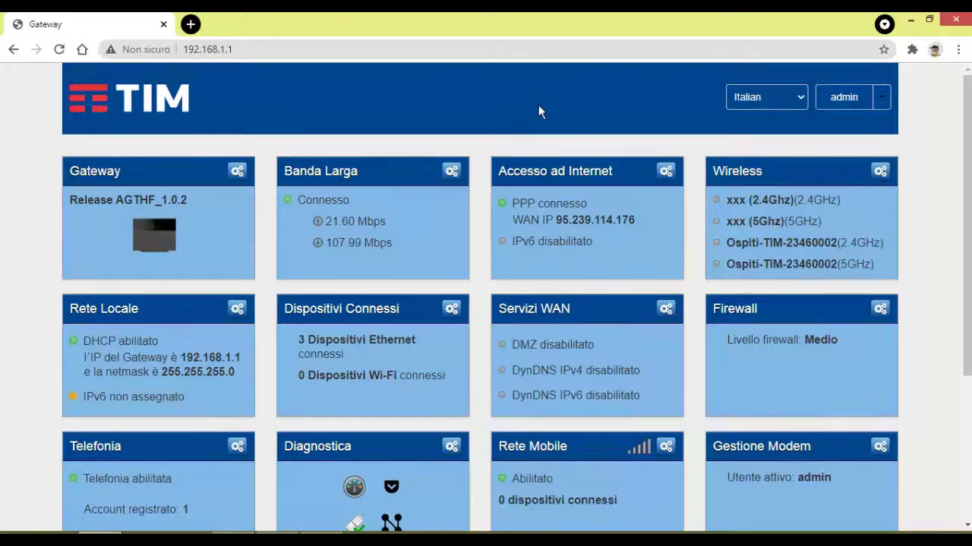
scroll(402, 186, "down", 1)
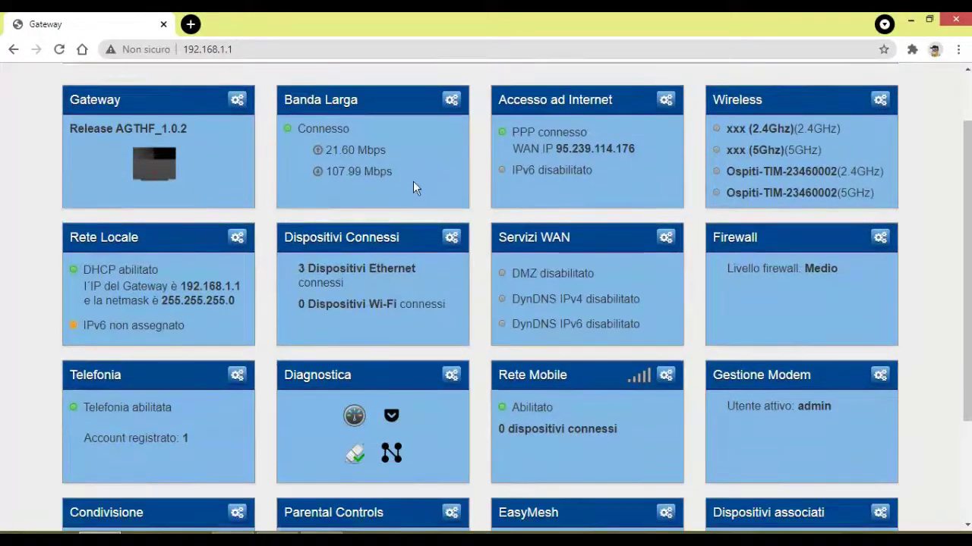
scroll(434, 293, "down", 1)
scroll(434, 293, "down", 1)
scroll(434, 293, "up", 3)
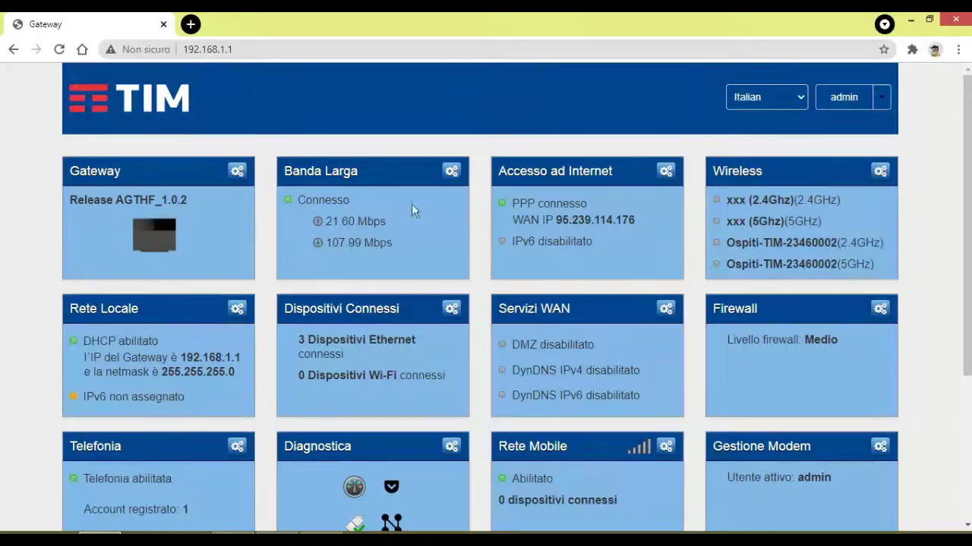
Open the Gateway card's time management information and show its advanced options.
left_click(236, 172)
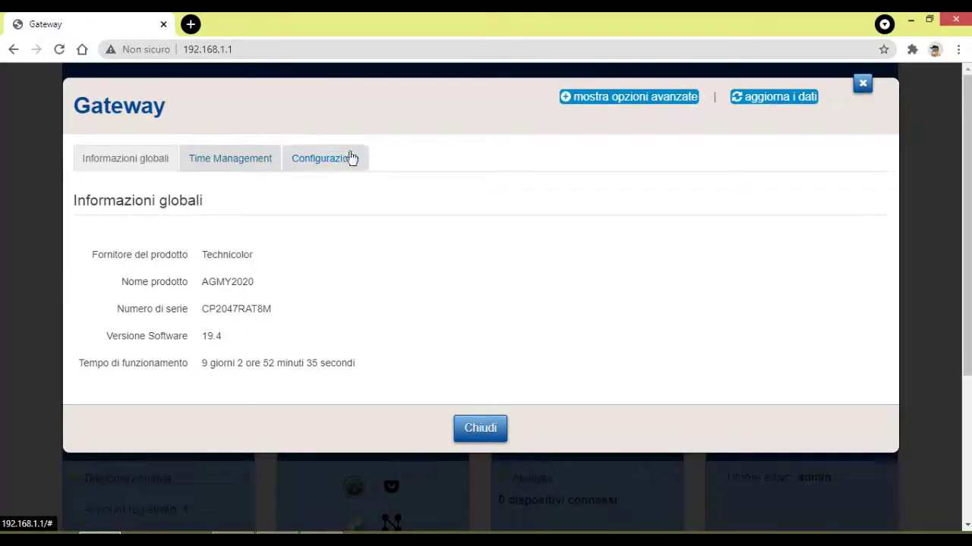
left_click(247, 161)
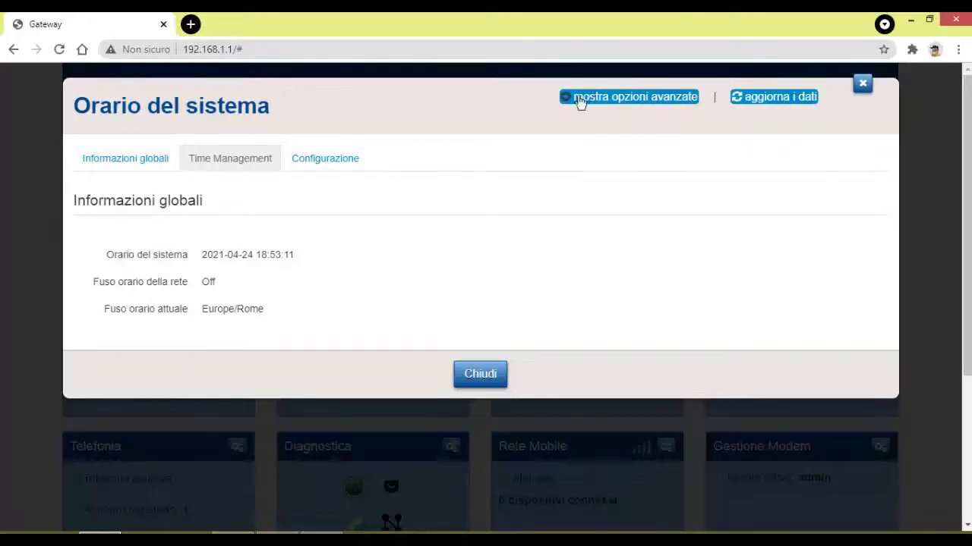
left_click(619, 101)
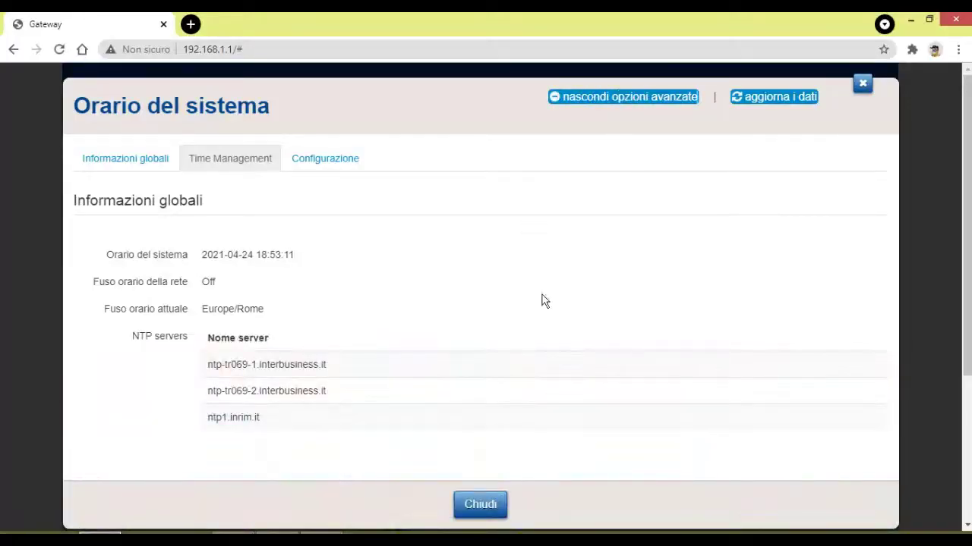
Review the Gateway's configuration options and its complete global and system information, and close the card.
left_click(299, 159)
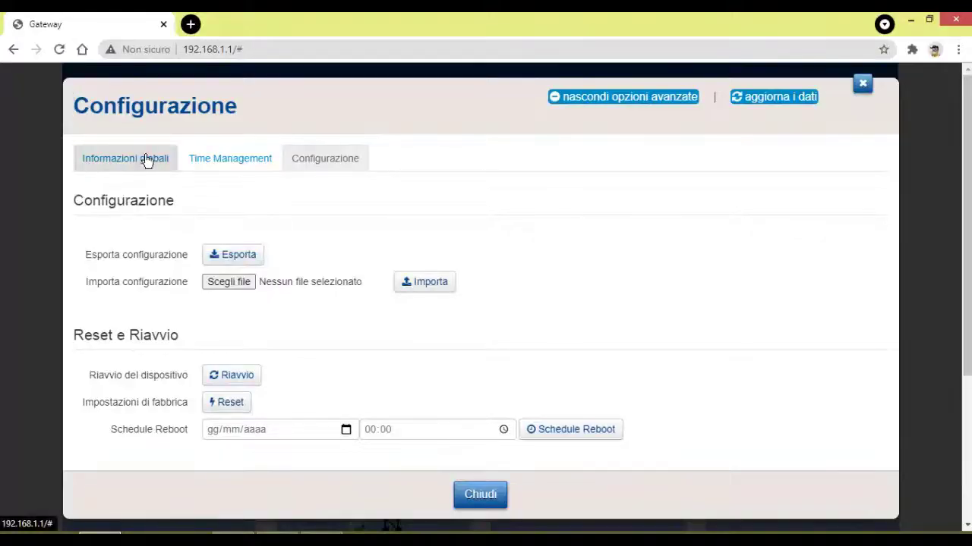
left_click(147, 161)
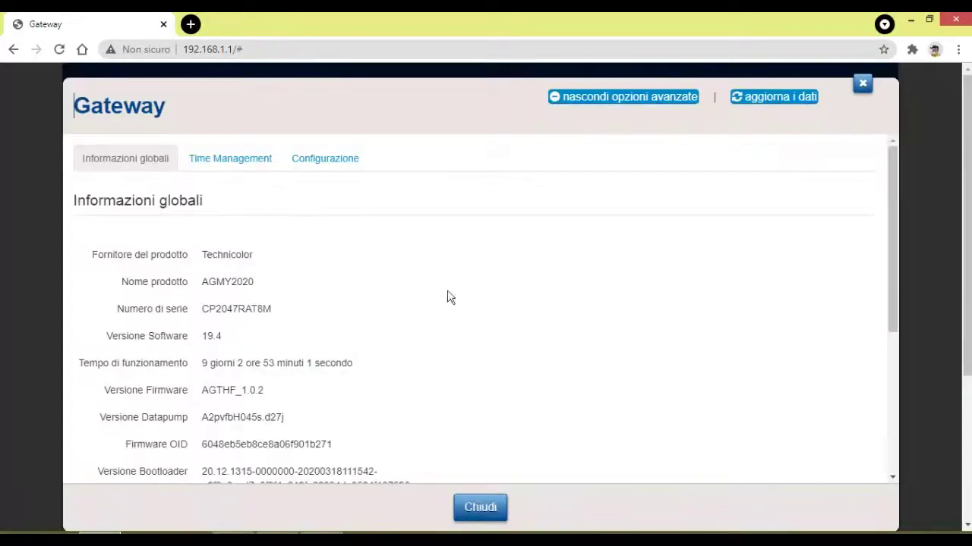
scroll(638, 292, "down", 3)
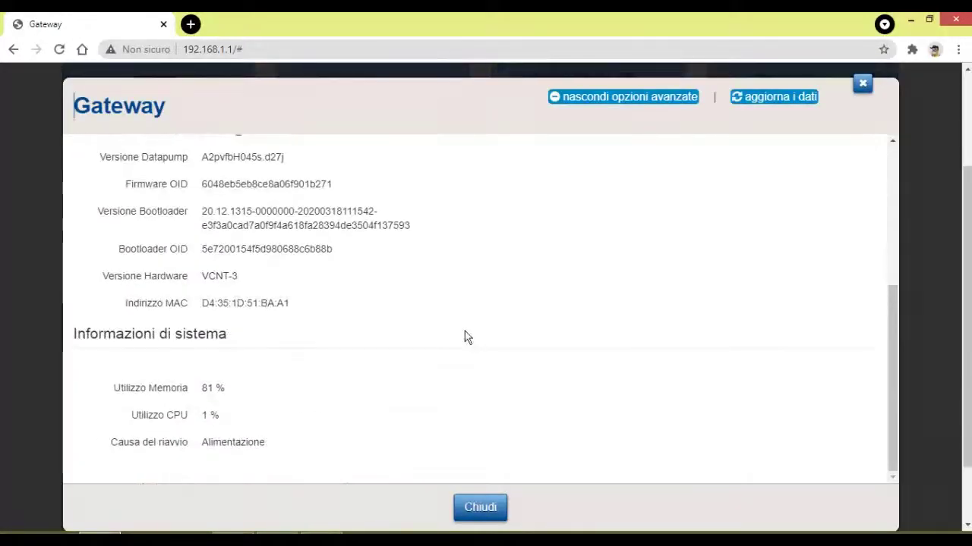
scroll(482, 341, "up", 3)
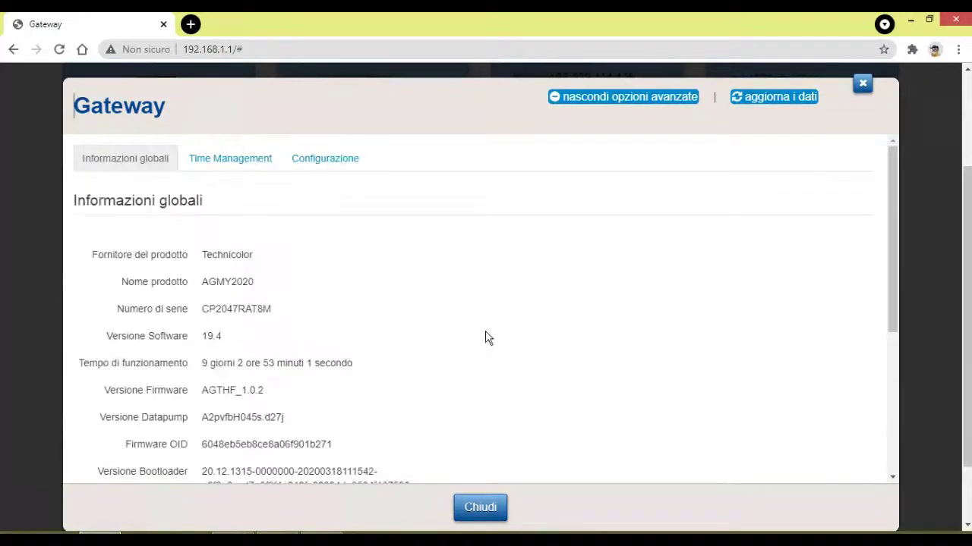
left_click(862, 85)
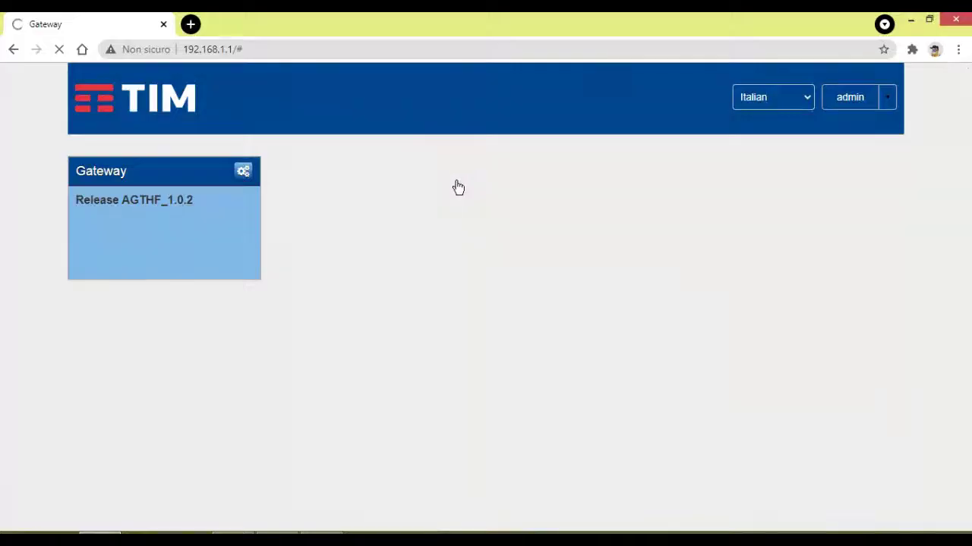
Examine the Banda Larga card's DSL line details and Internet channel VLAN settings with advanced options shown, and close it.
scroll(455, 167, "up", 2)
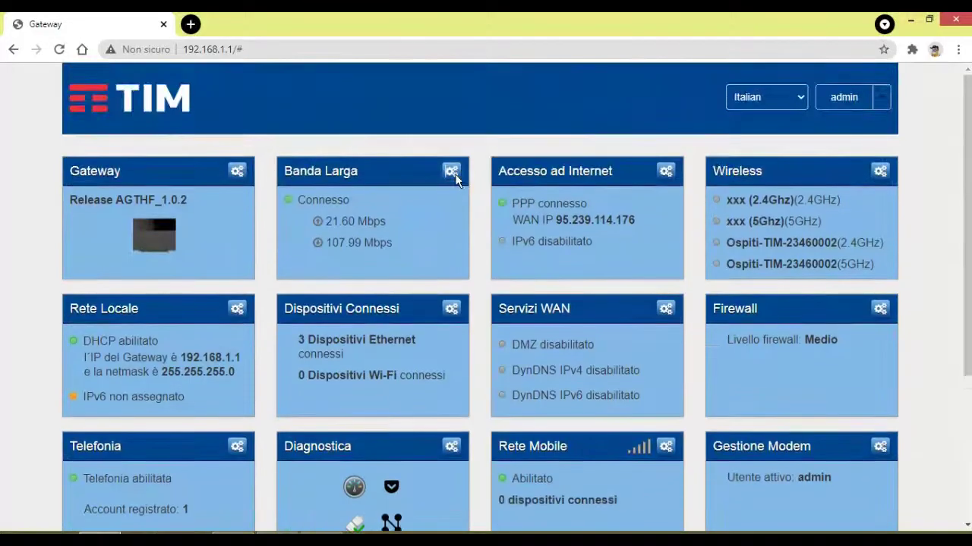
left_click(452, 172)
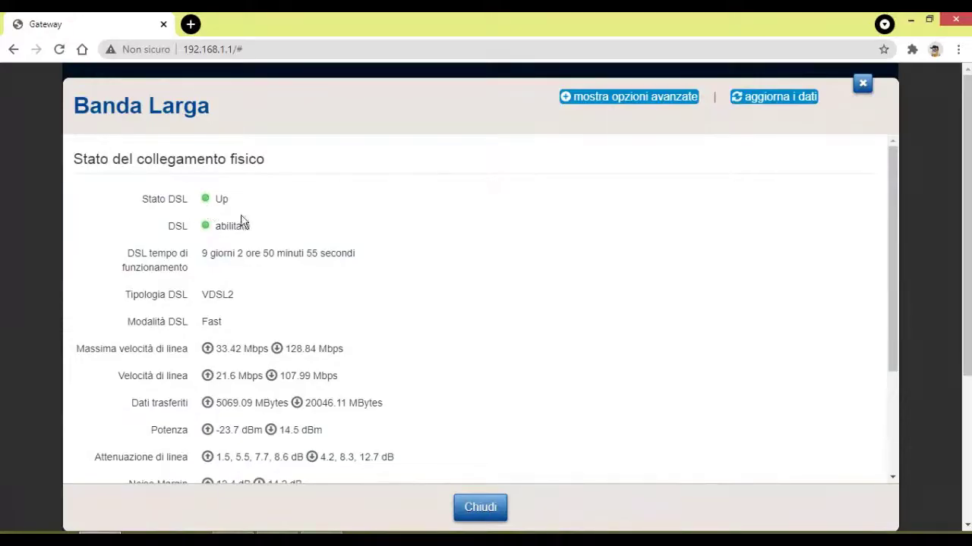
scroll(280, 310, "down", 1)
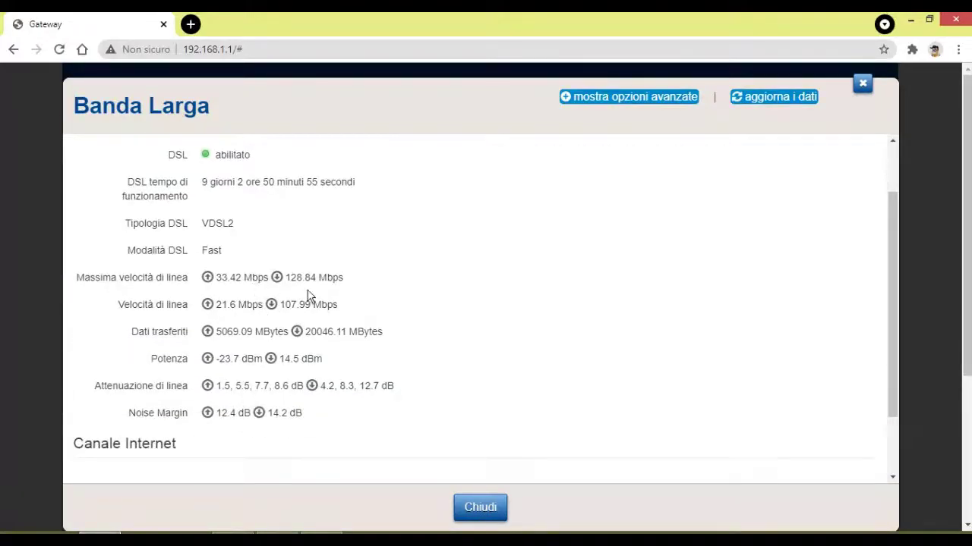
scroll(308, 295, "up", 1)
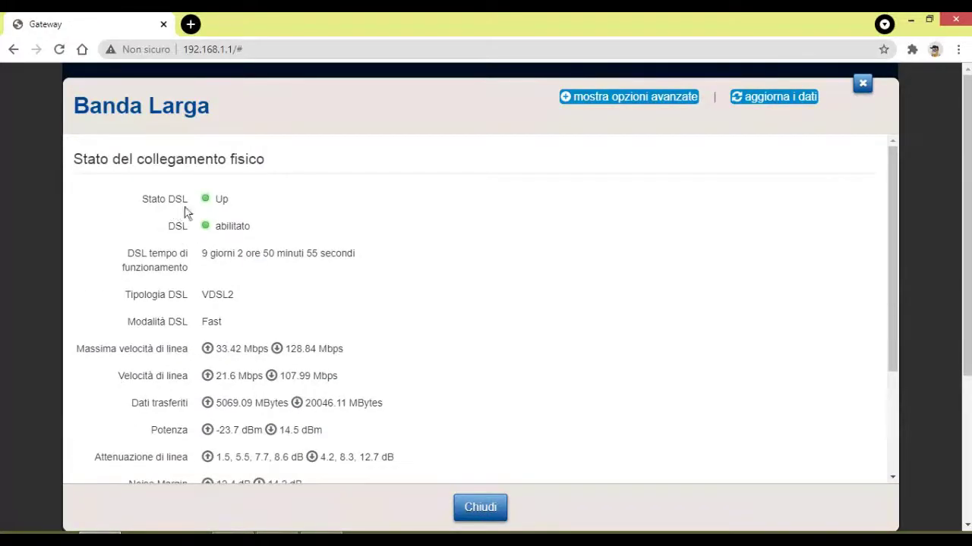
scroll(368, 240, "down", 1)
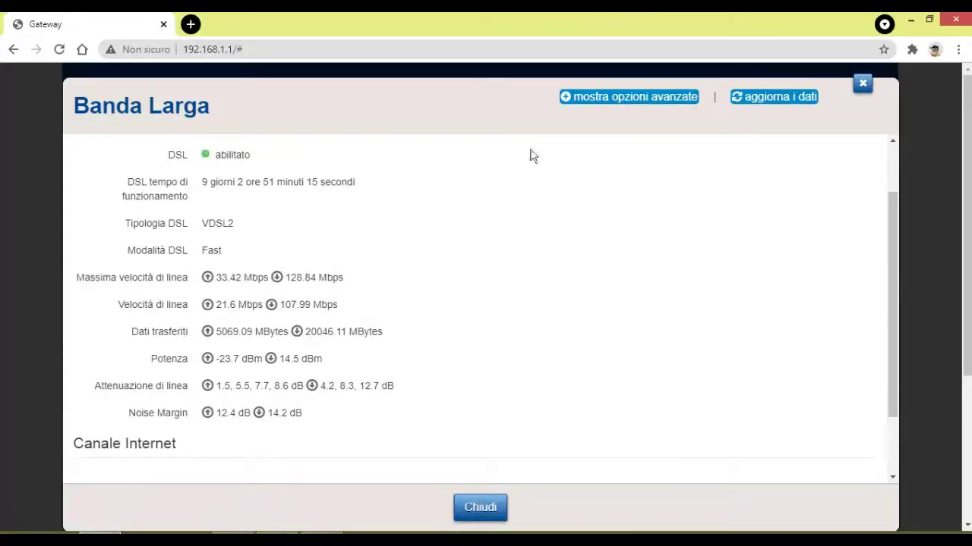
left_click(569, 97)
scroll(445, 177, "down", 1)
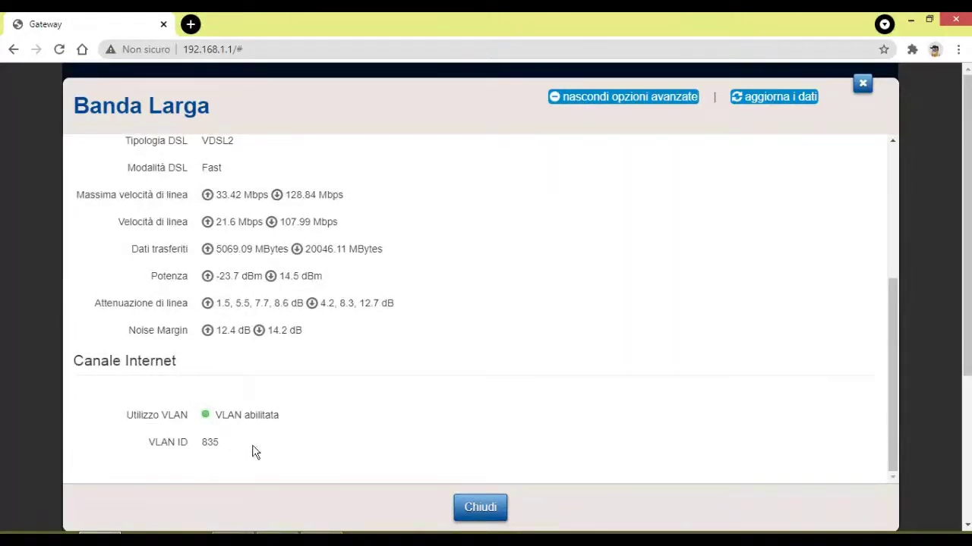
scroll(553, 398, "up", 2)
left_click(862, 83)
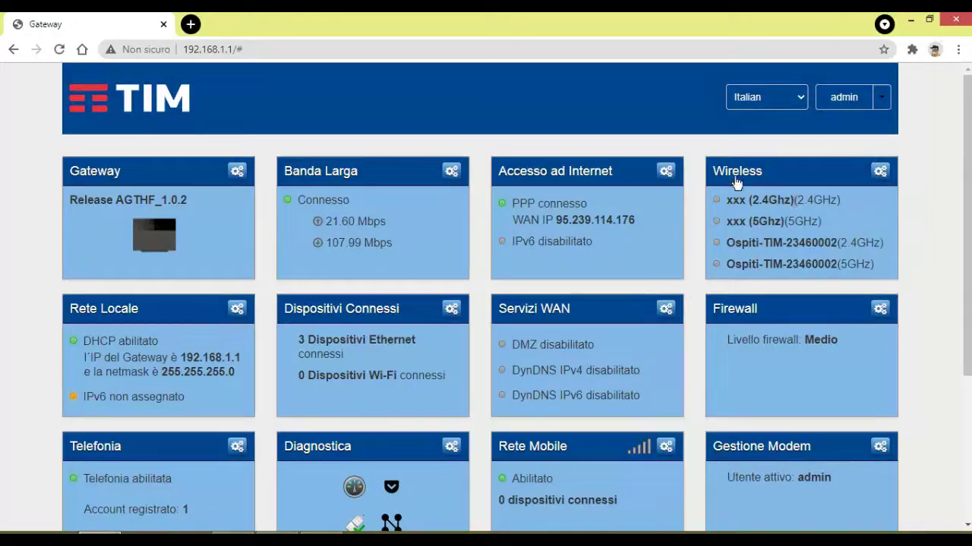
View the Wireless settings with the advanced options shown, and return to the dashboard.
left_click(879, 173)
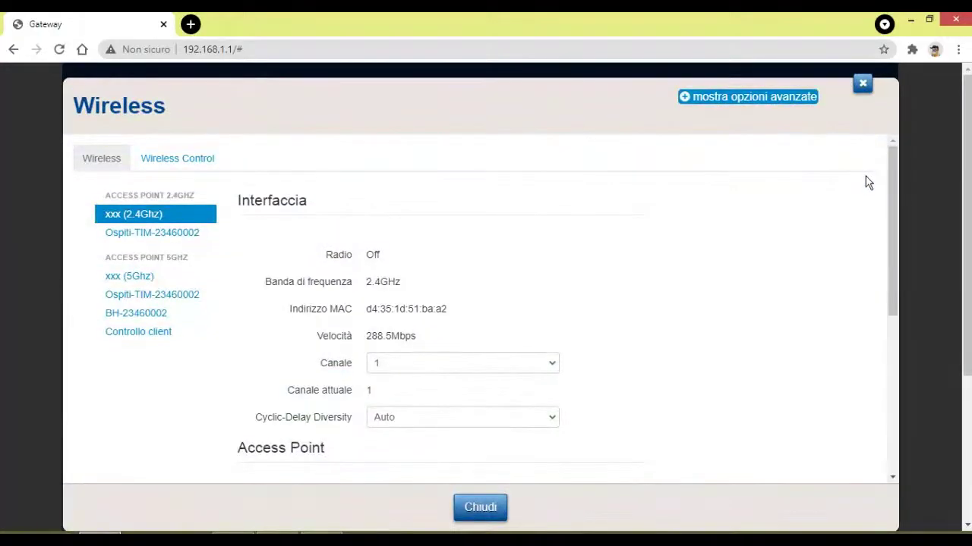
left_click(687, 99)
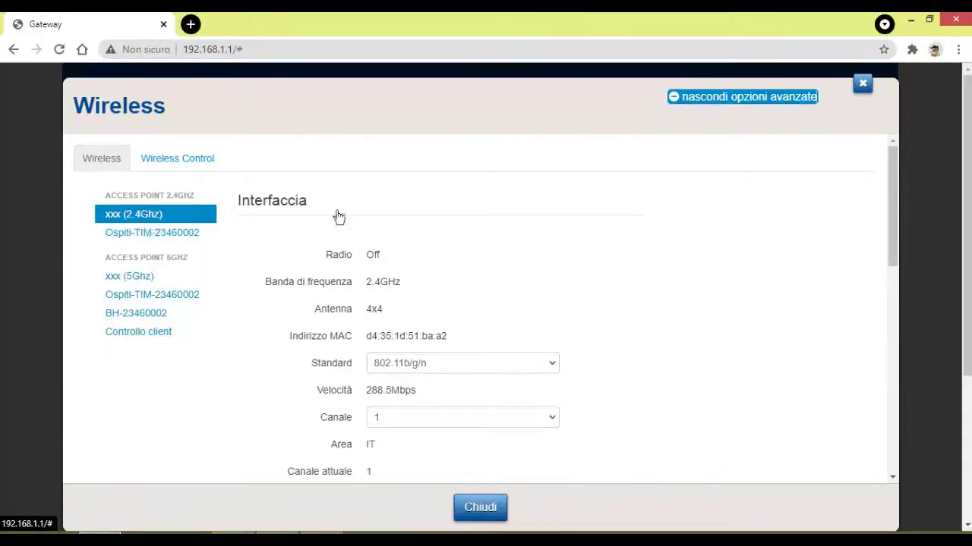
left_click(862, 84)
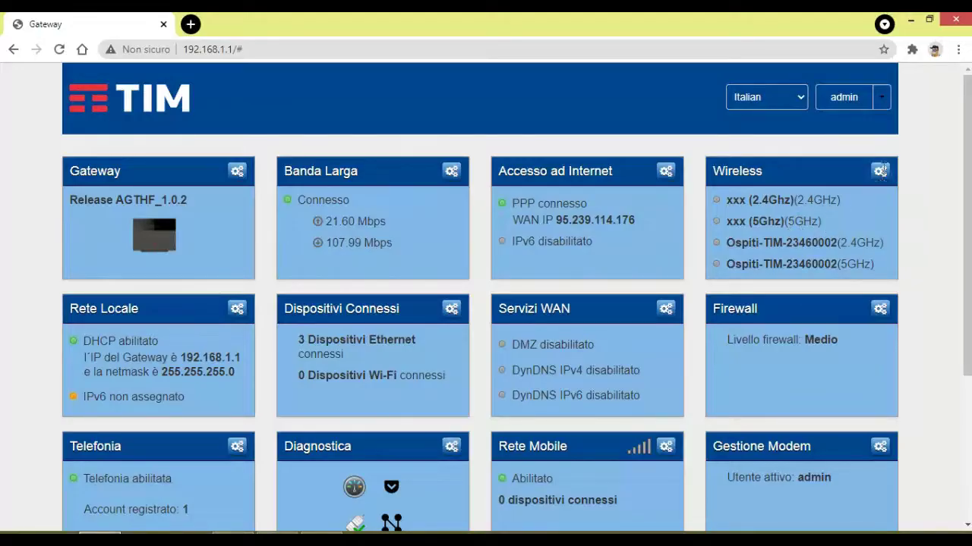
Reopen the Wireless settings and inspect the main 2.4 GHz access point's basic and advanced interface options.
left_click(880, 172)
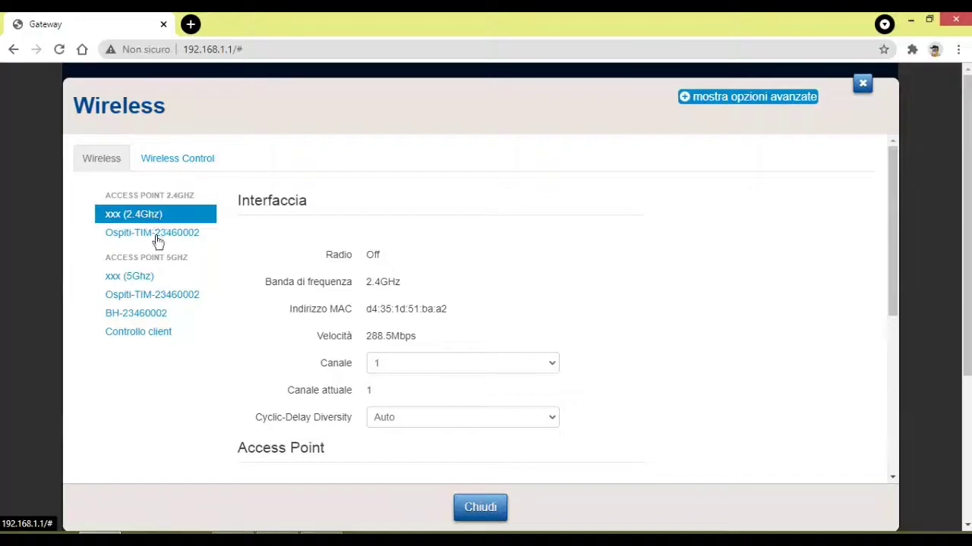
scroll(411, 258, "down", 1)
scroll(559, 273, "down", 1)
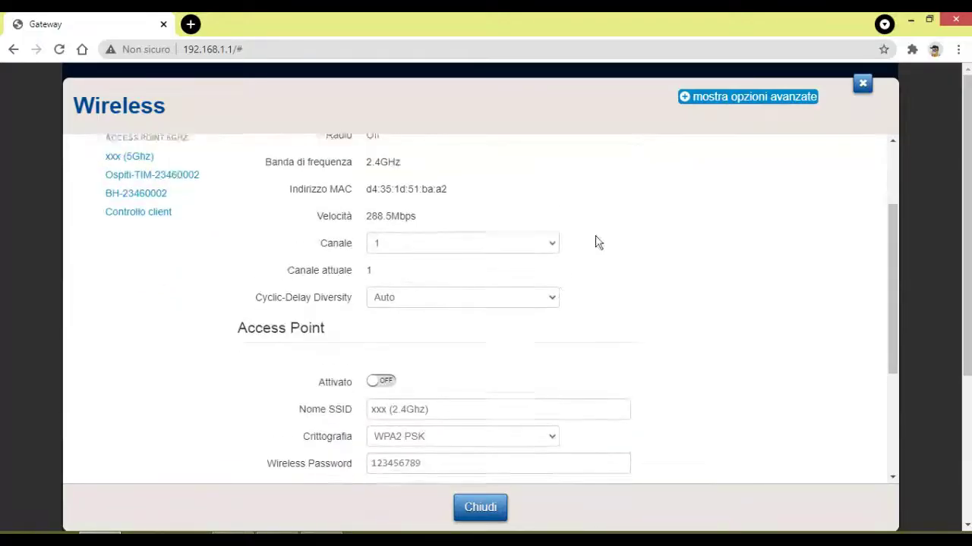
scroll(559, 273, "up", 2)
left_click(725, 99)
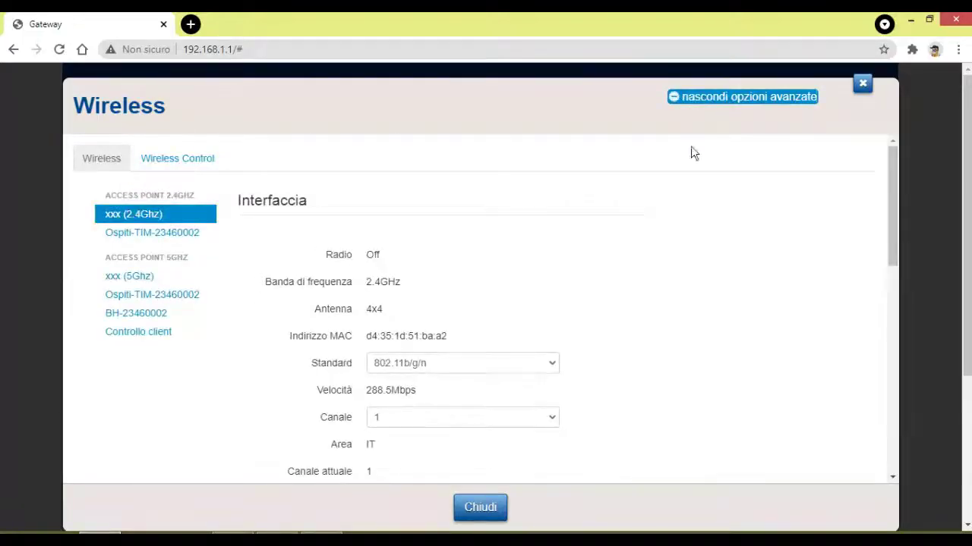
scroll(581, 195, "down", 1)
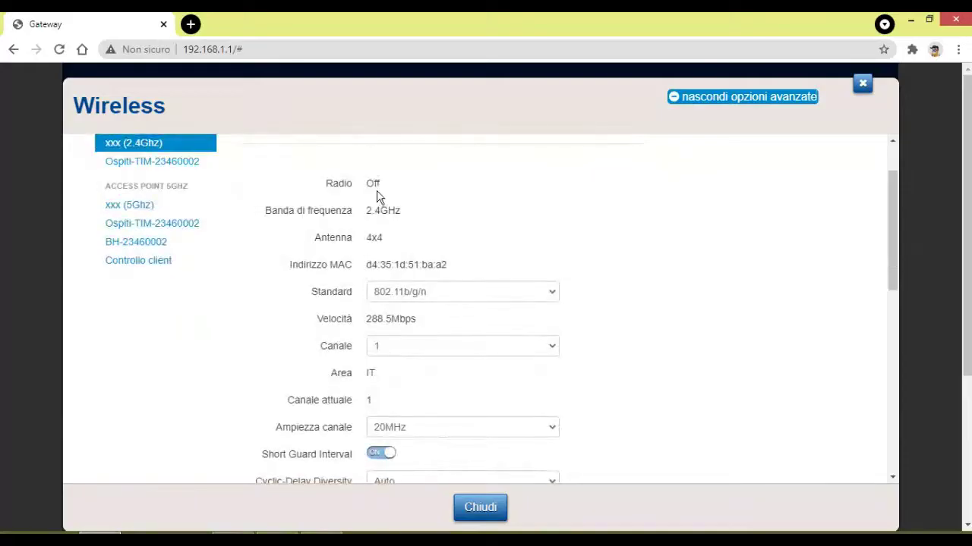
scroll(387, 201, "up", 1)
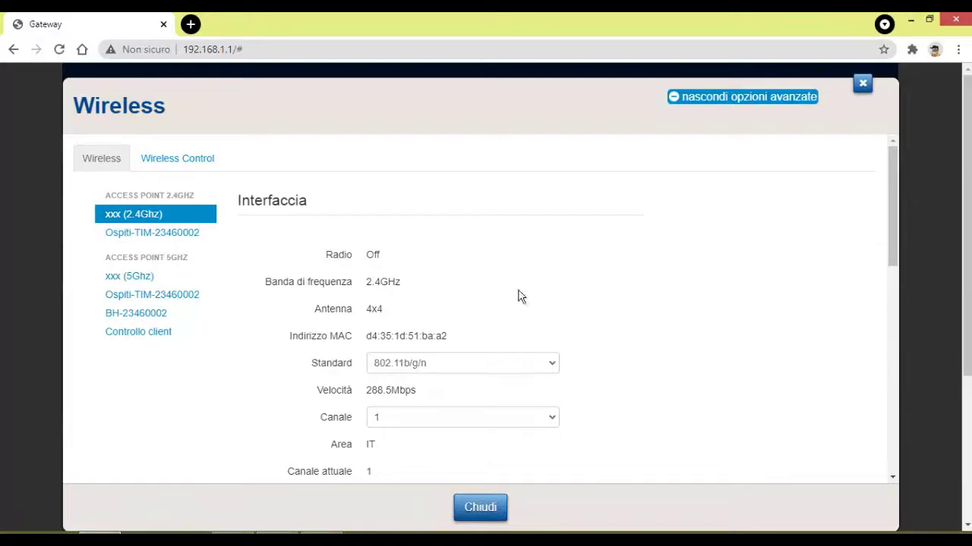
Review the 2.4 GHz interface and access point settings, then check the available Standard options and keep 802.11b/g/n.
scroll(520, 296, "down", 1)
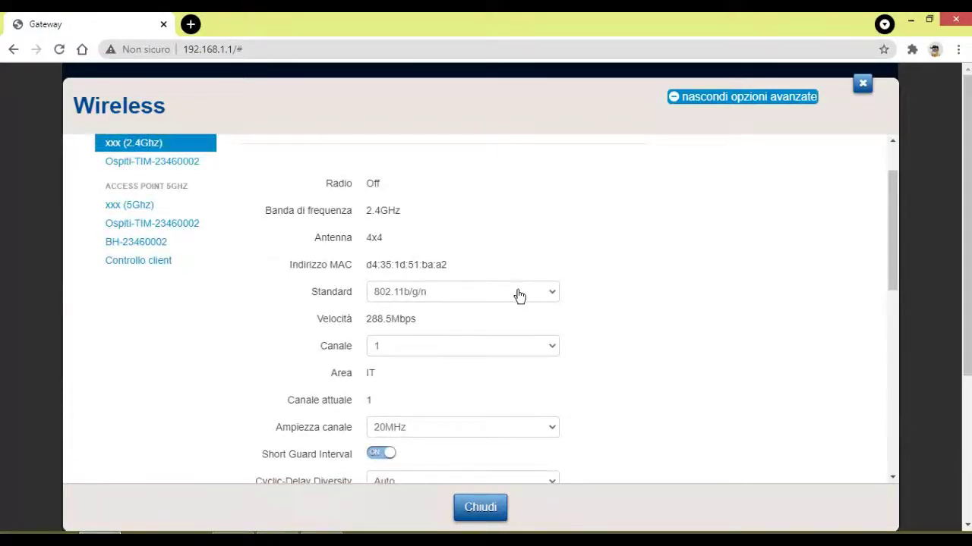
scroll(530, 292, "up", 1)
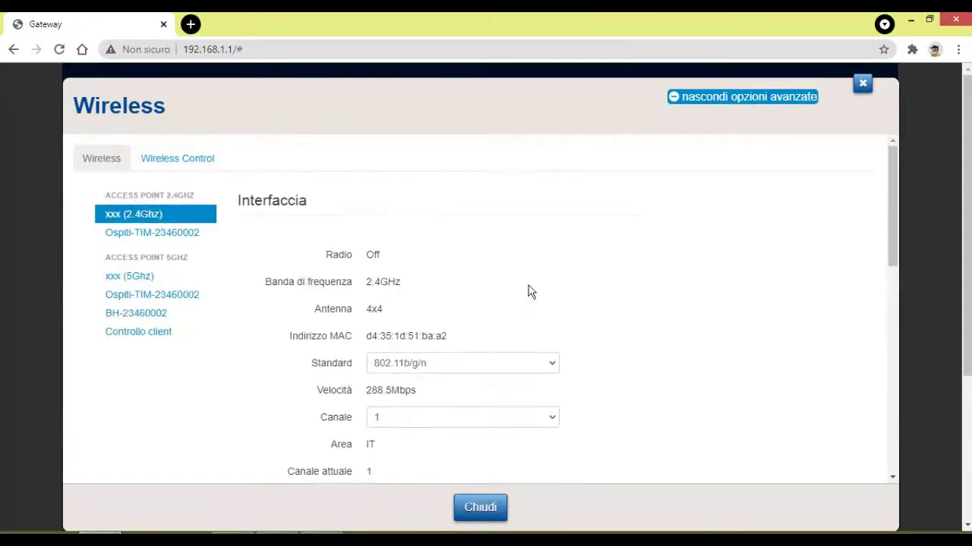
scroll(532, 291, "down", 2)
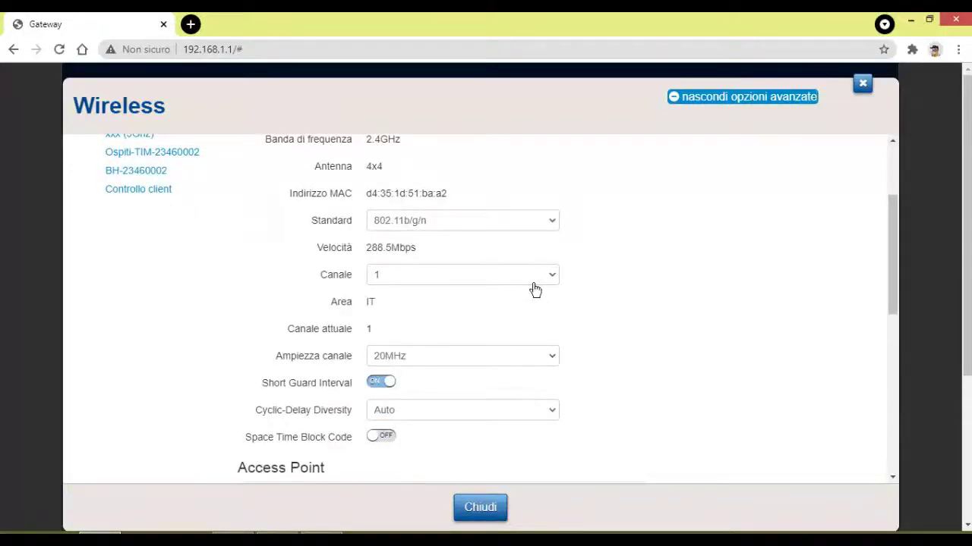
scroll(534, 288, "down", 2)
scroll(501, 330, "down", 1)
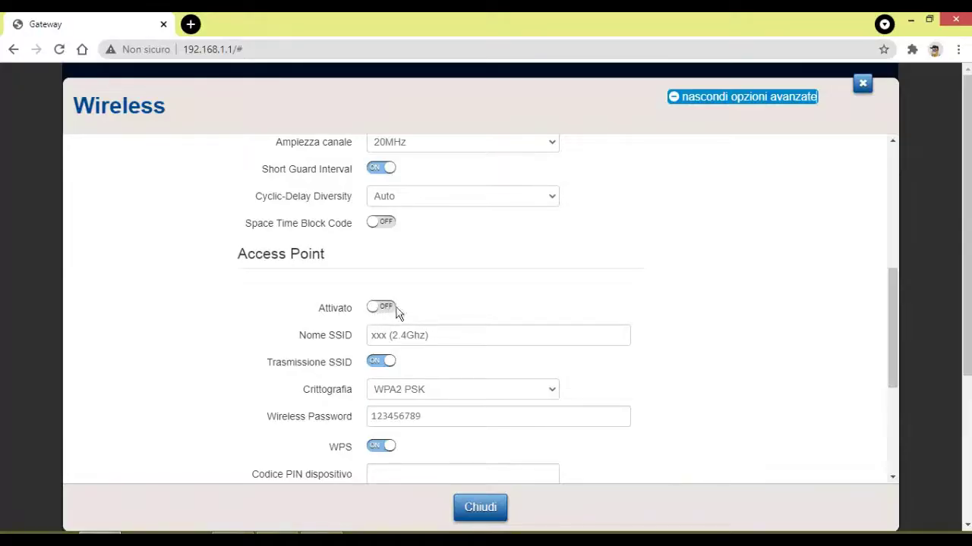
scroll(527, 330, "up", 4)
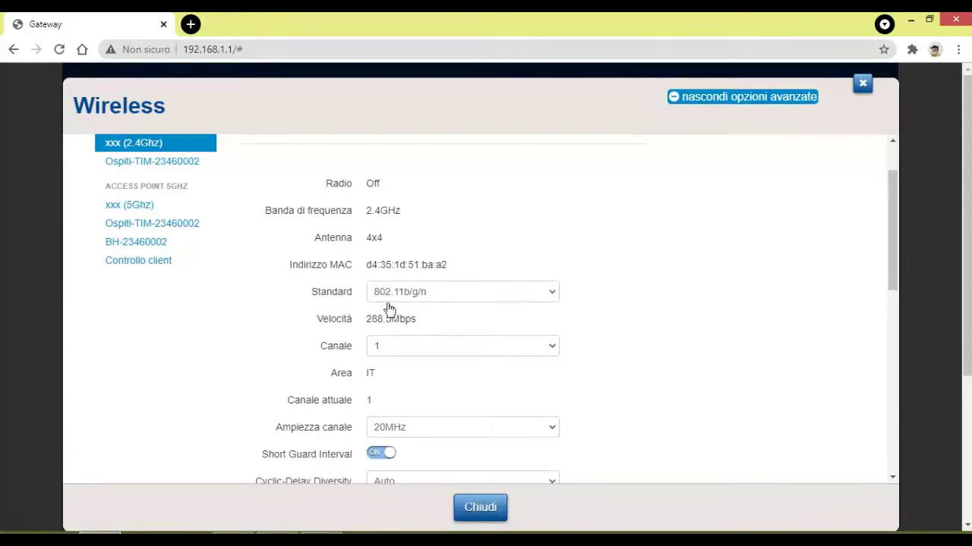
left_click(552, 294)
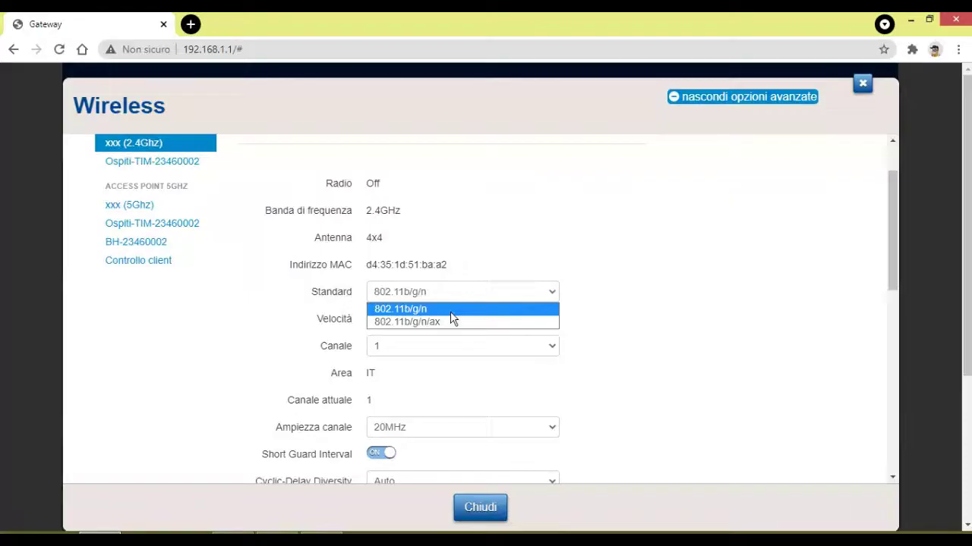
left_click(509, 311)
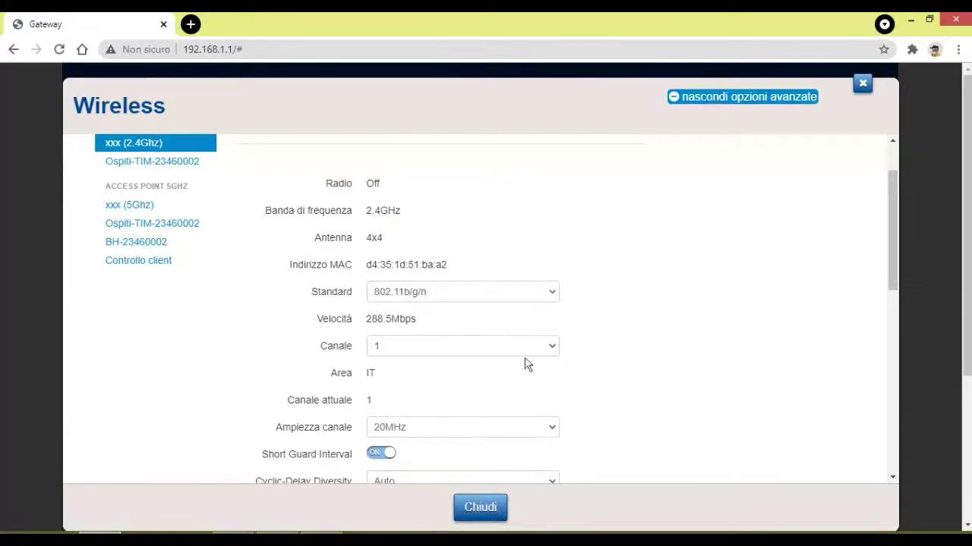
Examine the channels offered under Canale for the 2.4 GHz network, from Auto to 13, without choosing another one.
scroll(712, 350, "down", 1)
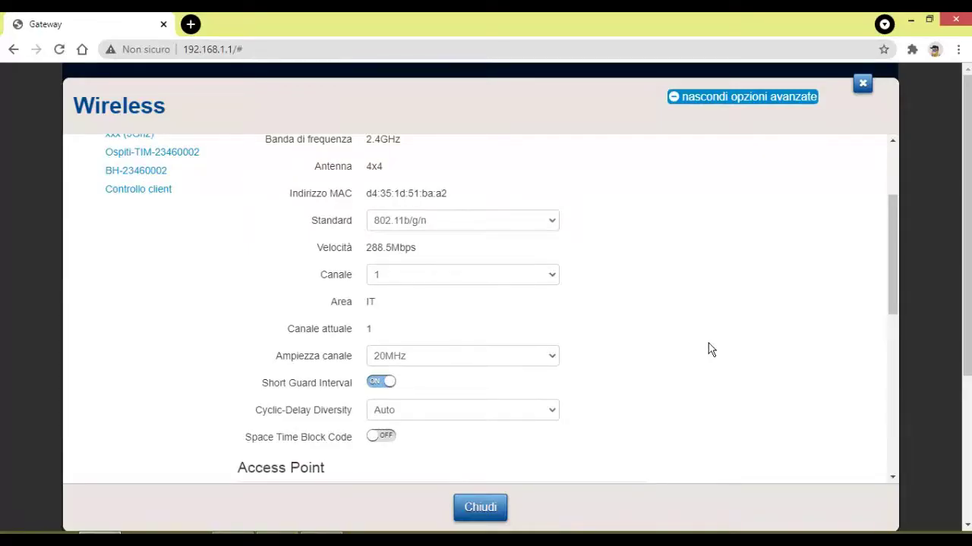
left_click(551, 279)
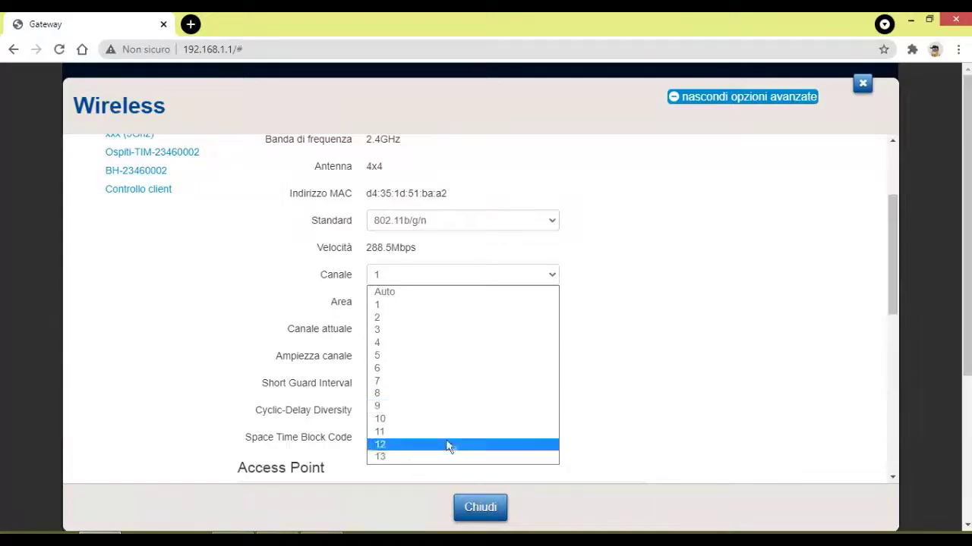
left_click(764, 342)
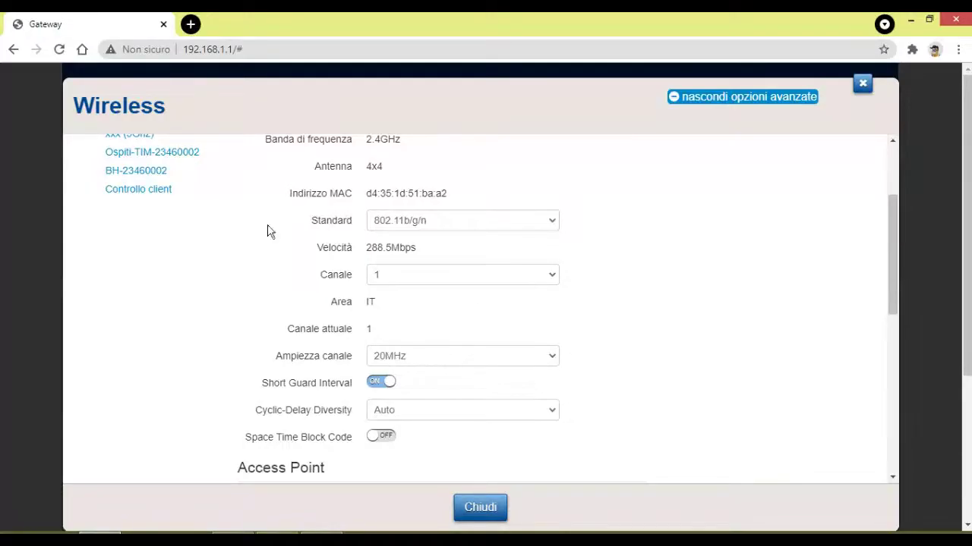
left_click(551, 277)
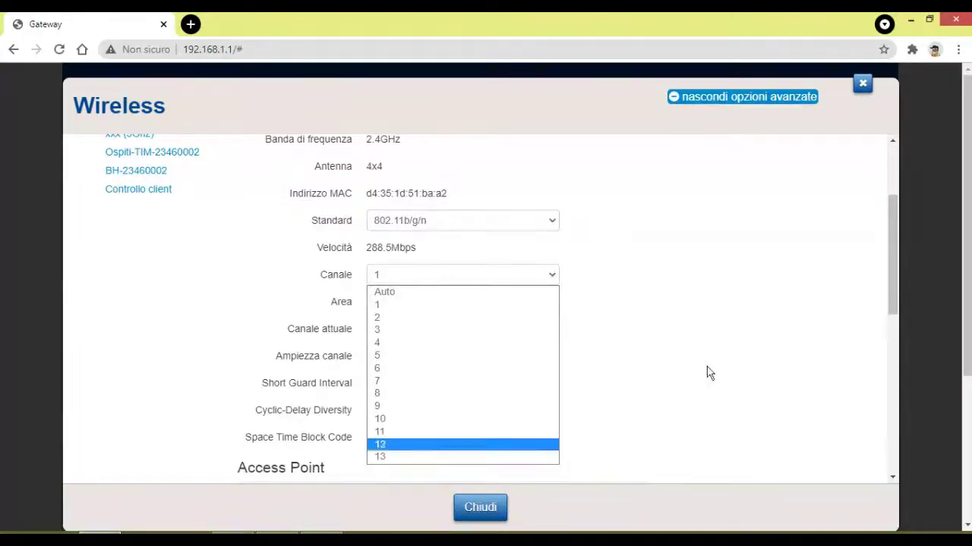
left_click(708, 374)
left_click(553, 277)
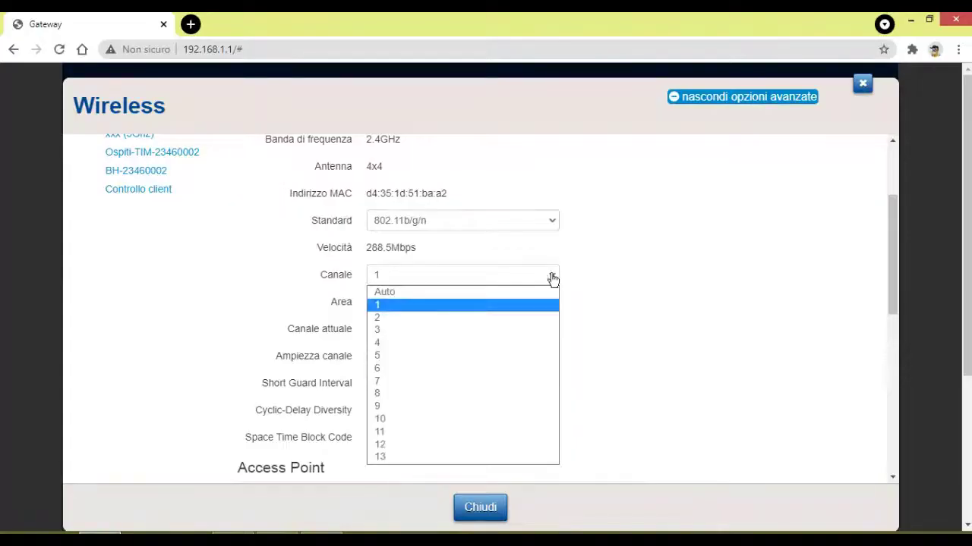
left_click(645, 301)
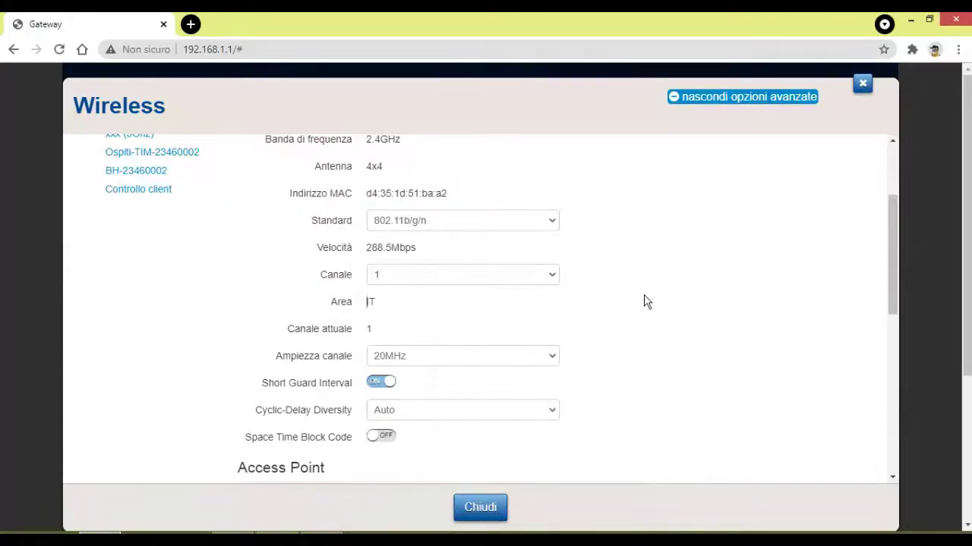
left_click(491, 277)
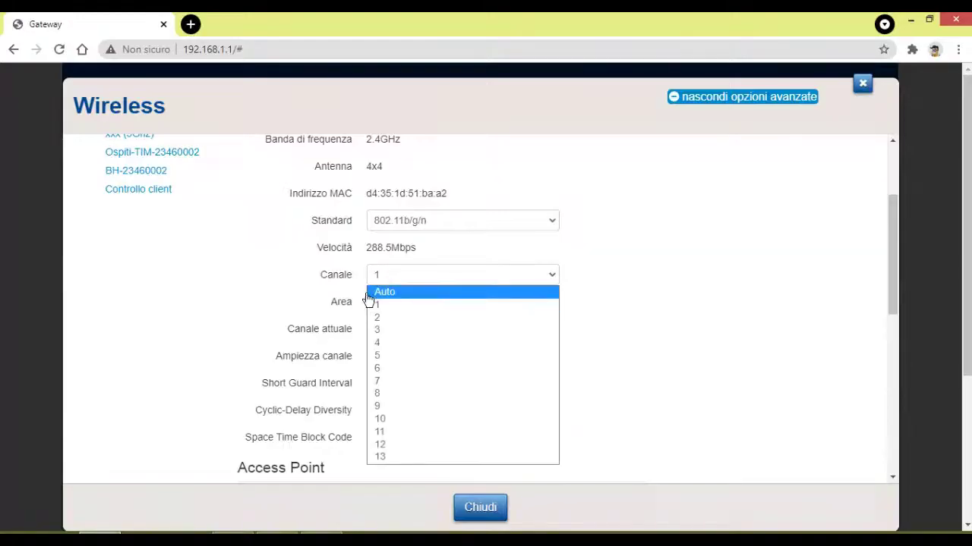
left_click(666, 361)
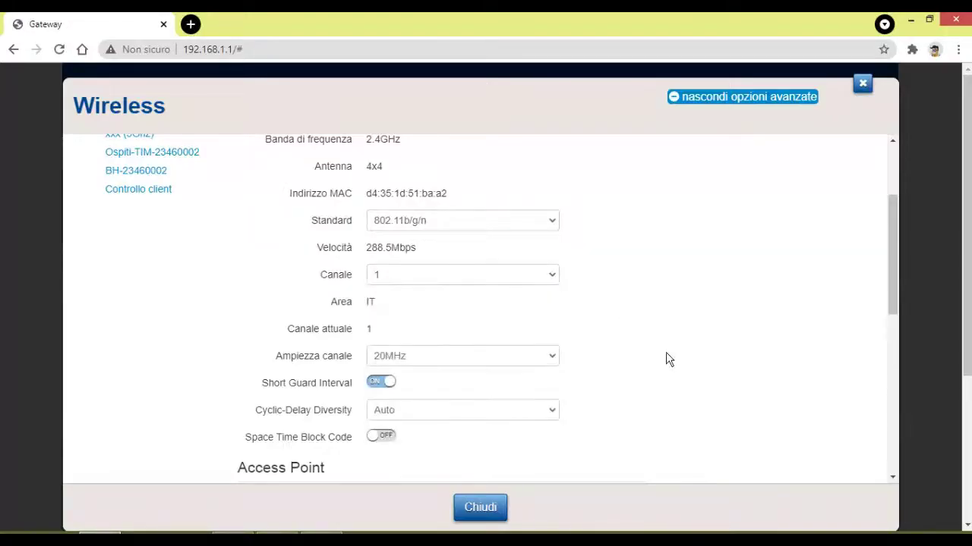
left_click(520, 281)
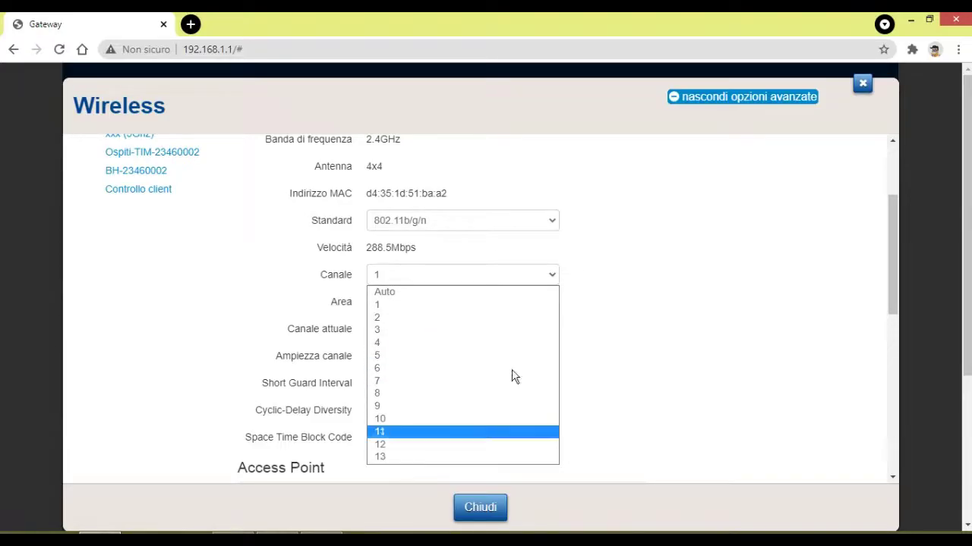
left_click(696, 379)
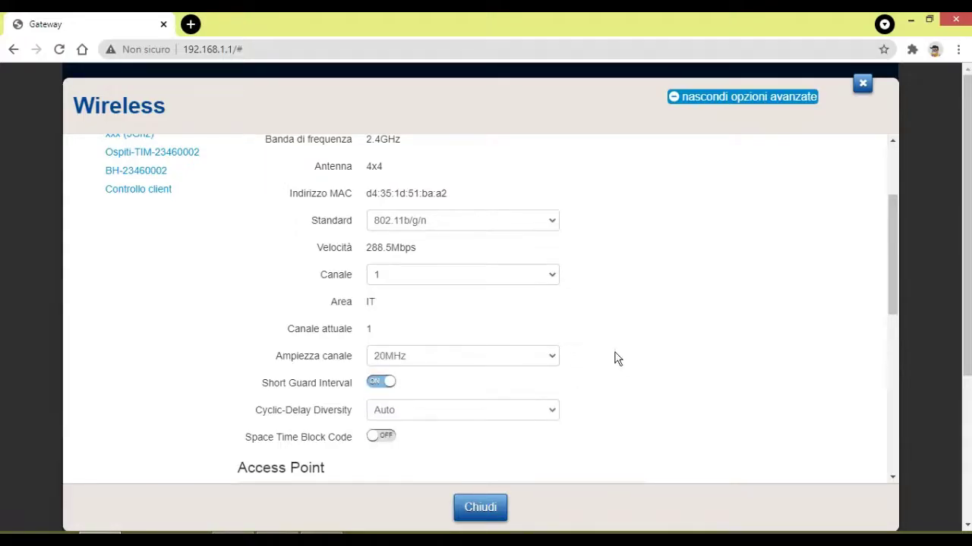
Check the channel width options under Ampiezza canale for the 2.4 GHz network without changing the selection.
scroll(813, 299, "down", 1)
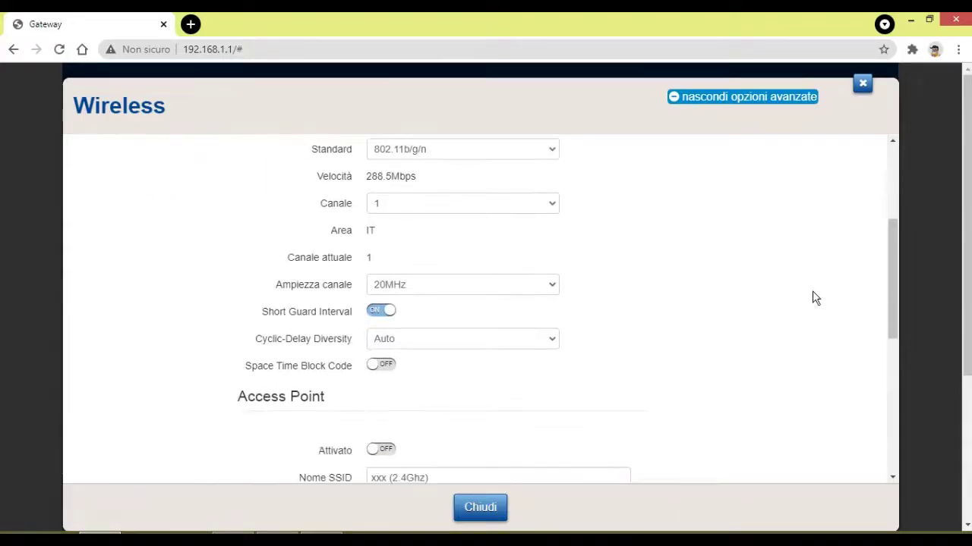
left_click(550, 289)
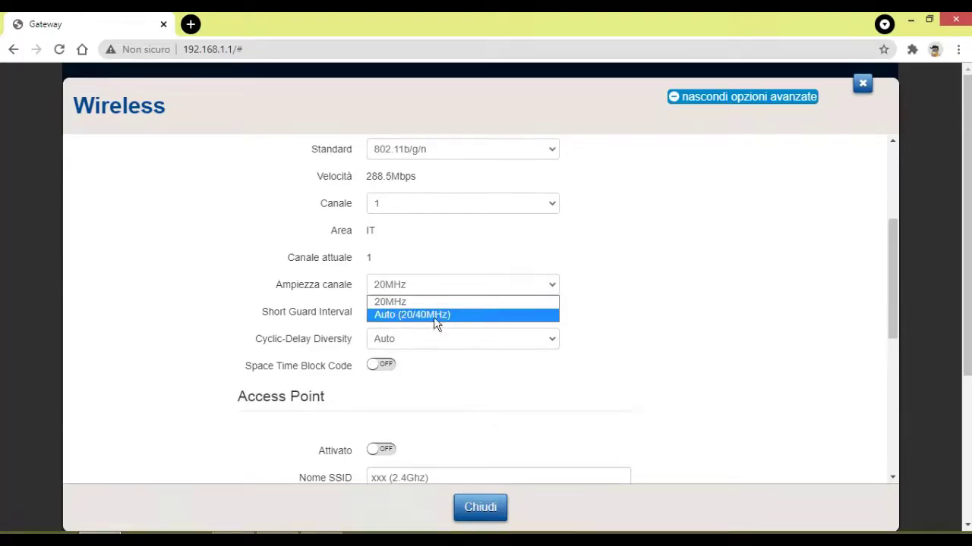
left_click(725, 300)
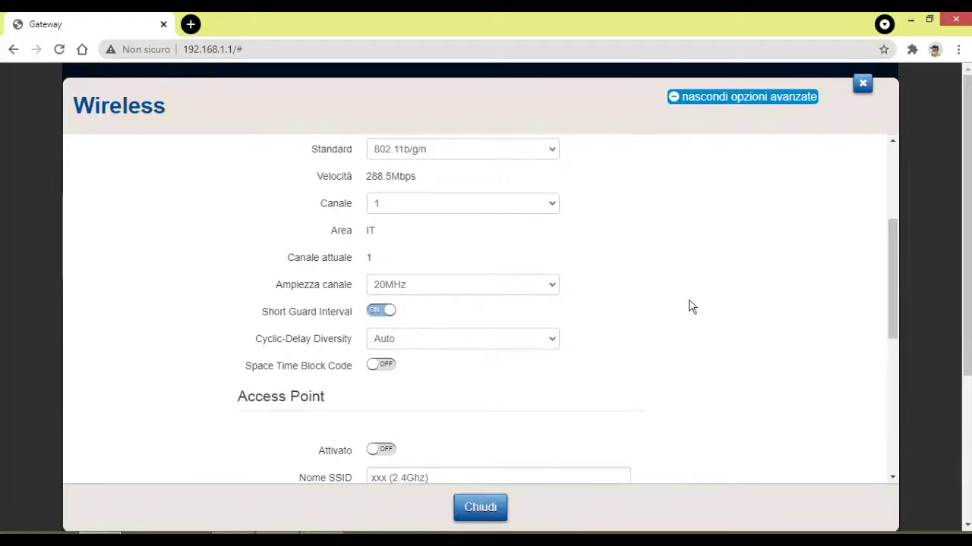
Inspect the 2.4 GHz access point's Nome SSID field and the available Crittografia options without changing them.
scroll(689, 303, "down", 2)
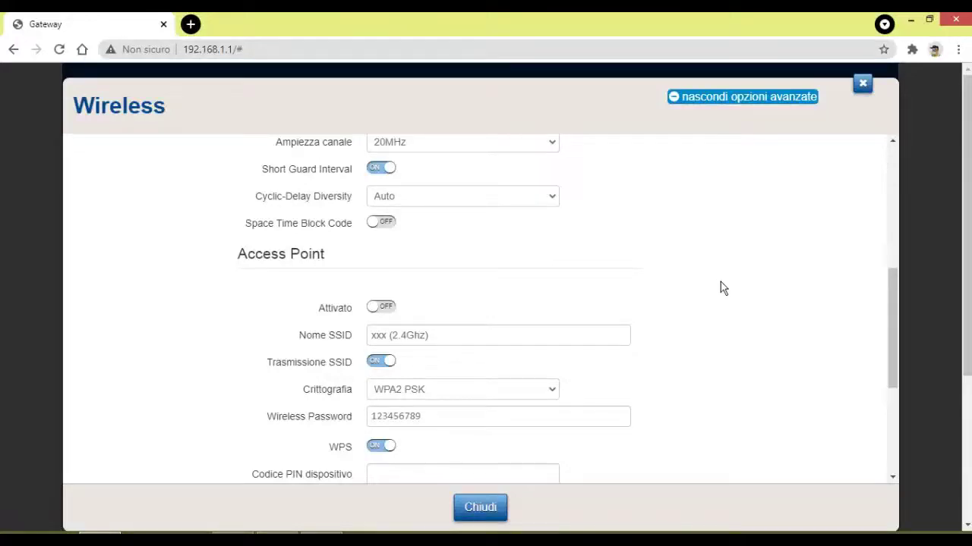
scroll(814, 282, "down", 1)
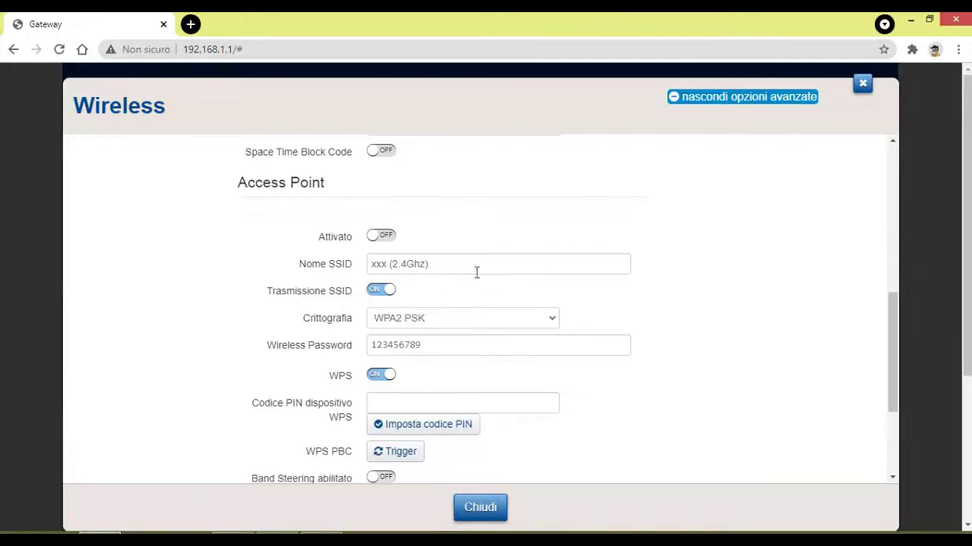
left_click(437, 267)
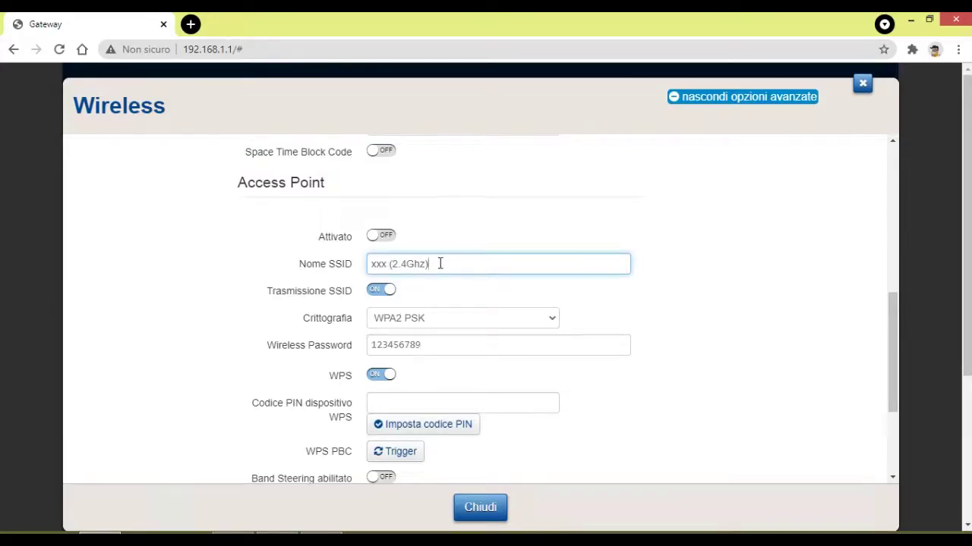
left_click(554, 324)
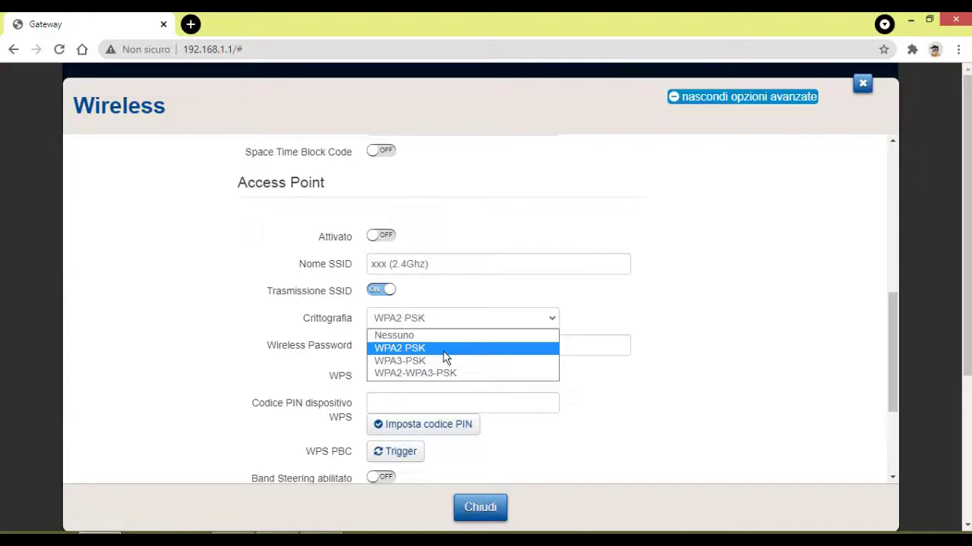
left_click(677, 337)
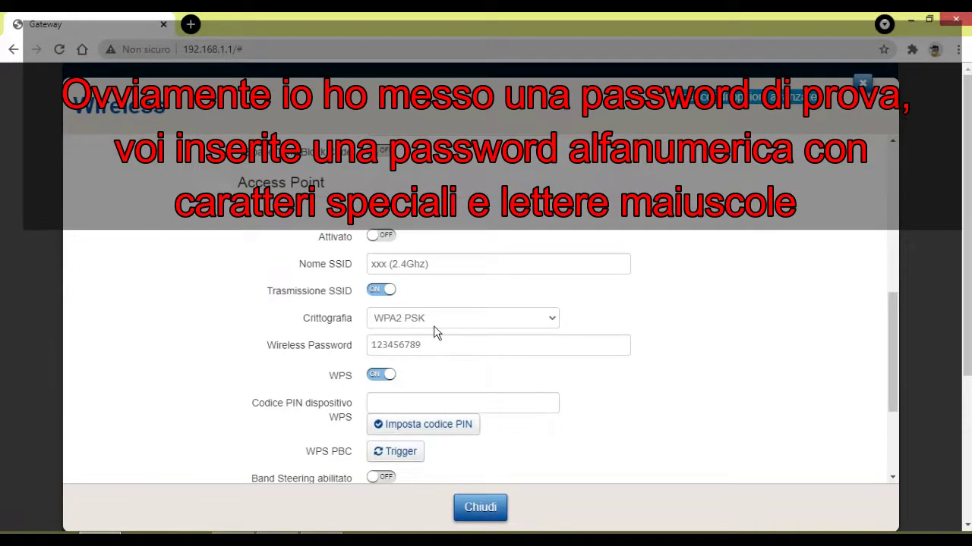
Examine the 2.4 GHz access point's WPS, Band Steering and Access Control List settings, and return to the list of access points.
scroll(434, 326, "down", 1)
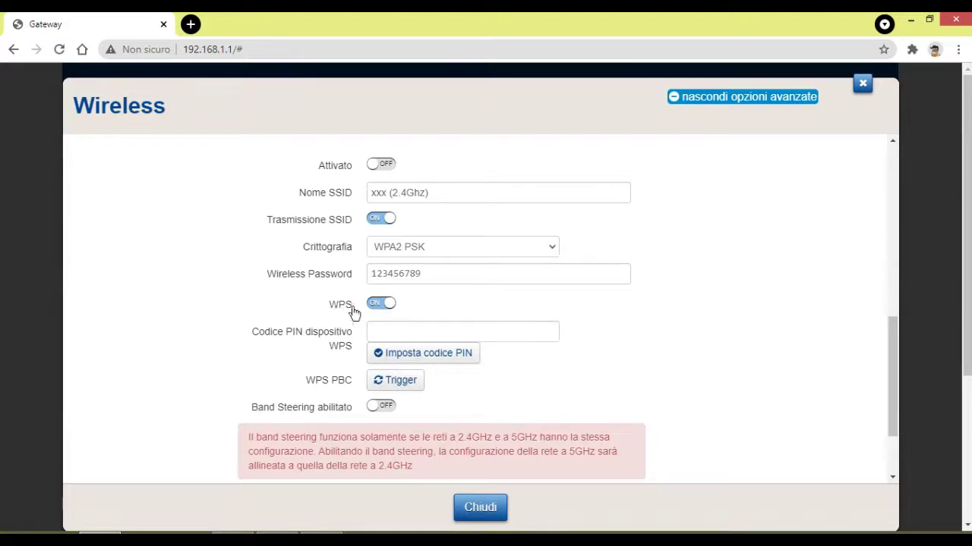
scroll(608, 312, "down", 2)
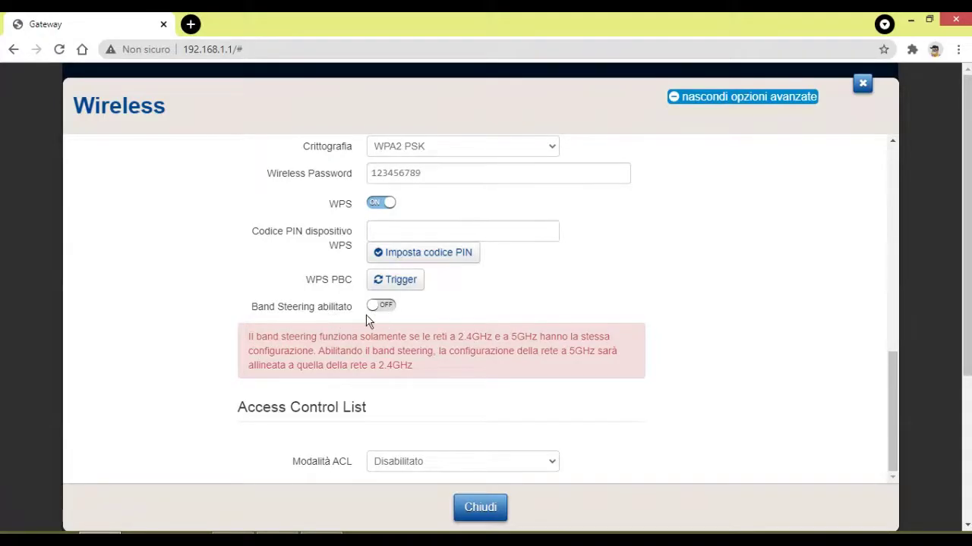
scroll(353, 314, "up", 5)
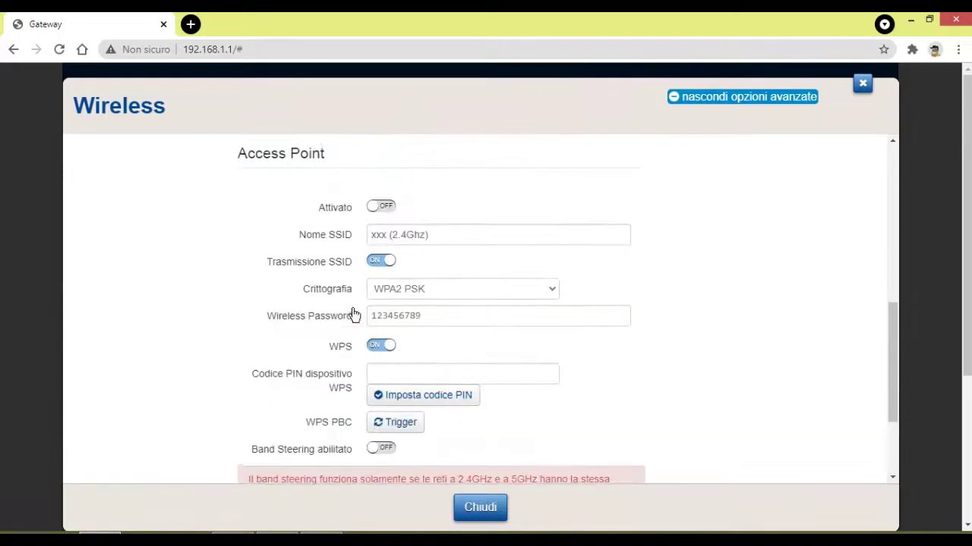
scroll(354, 313, "up", 3)
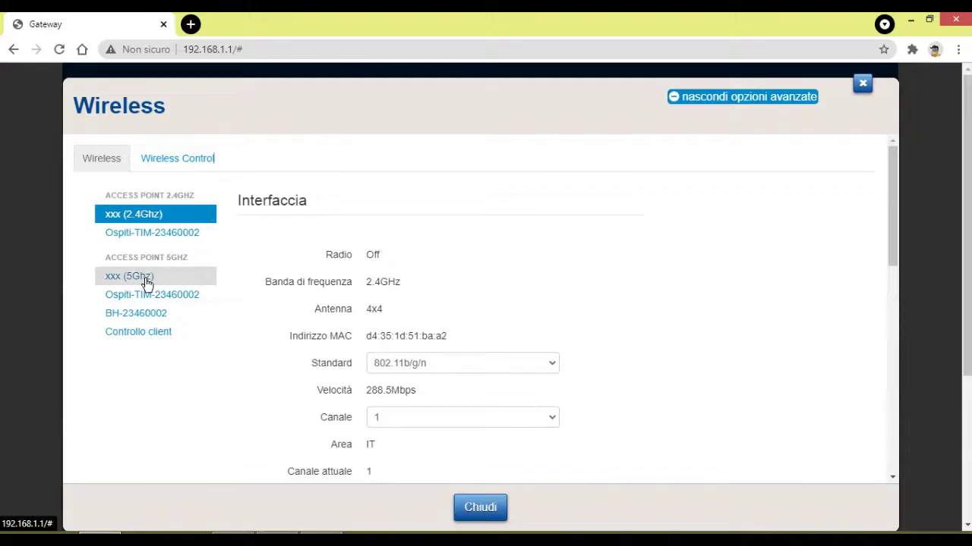
Go over the 2.4 GHz settings again, comparing the channel options with the SSID, encryption, WPS and Band Steering settings.
scroll(435, 275, "down", 4)
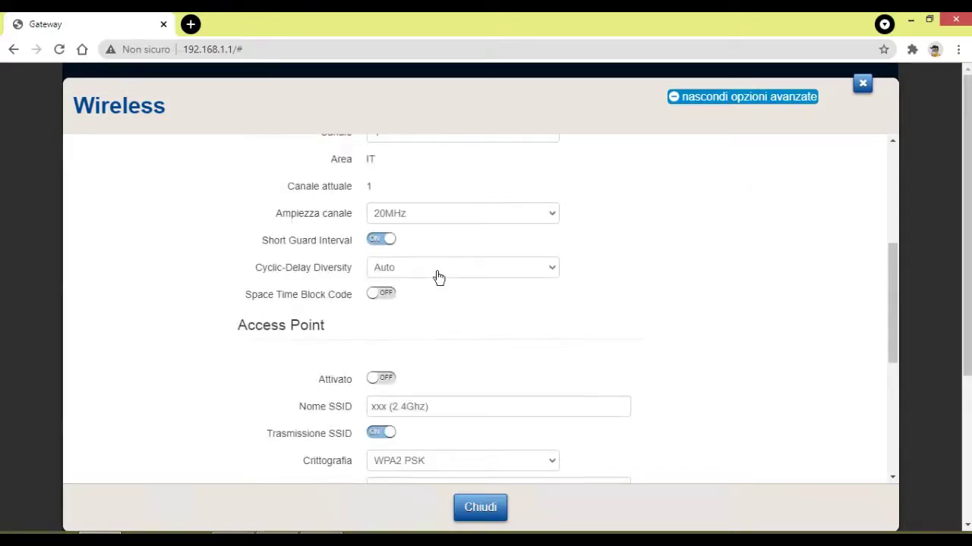
scroll(439, 277, "down", 2)
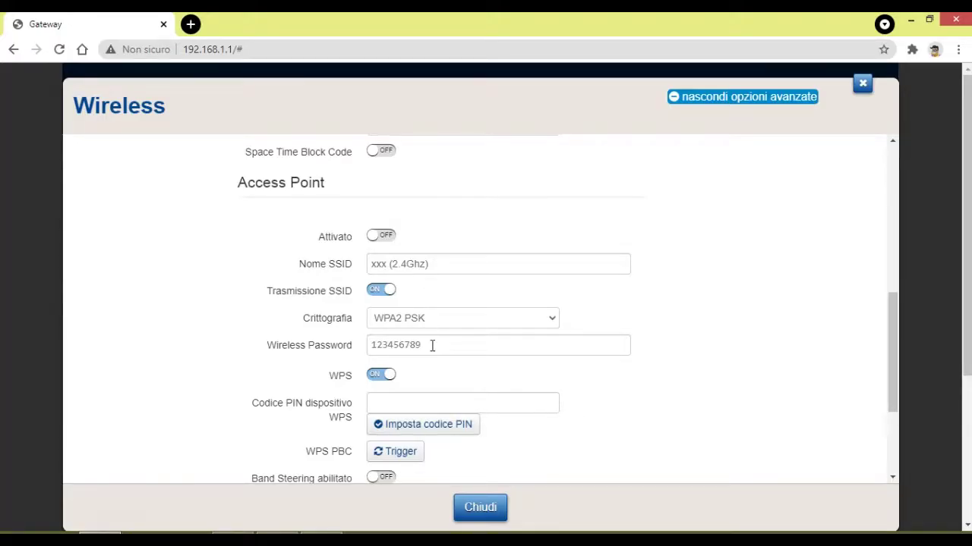
scroll(501, 360, "down", 2)
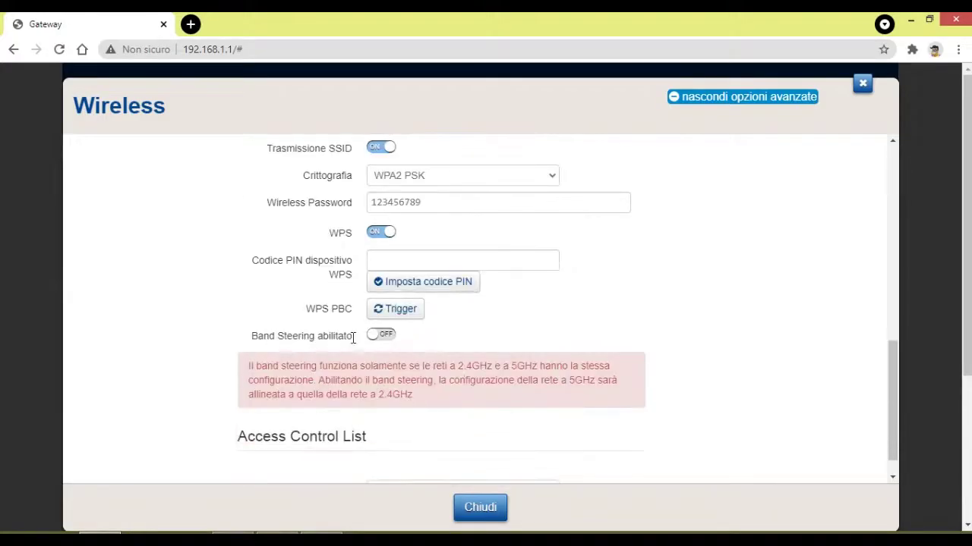
scroll(383, 336, "up", 5)
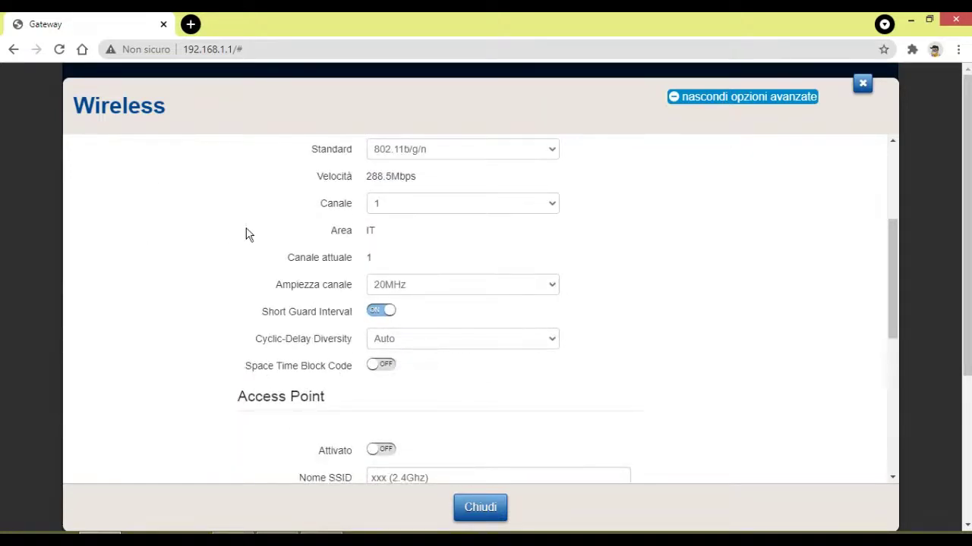
scroll(425, 225, "down", 2)
scroll(458, 210, "down", 2)
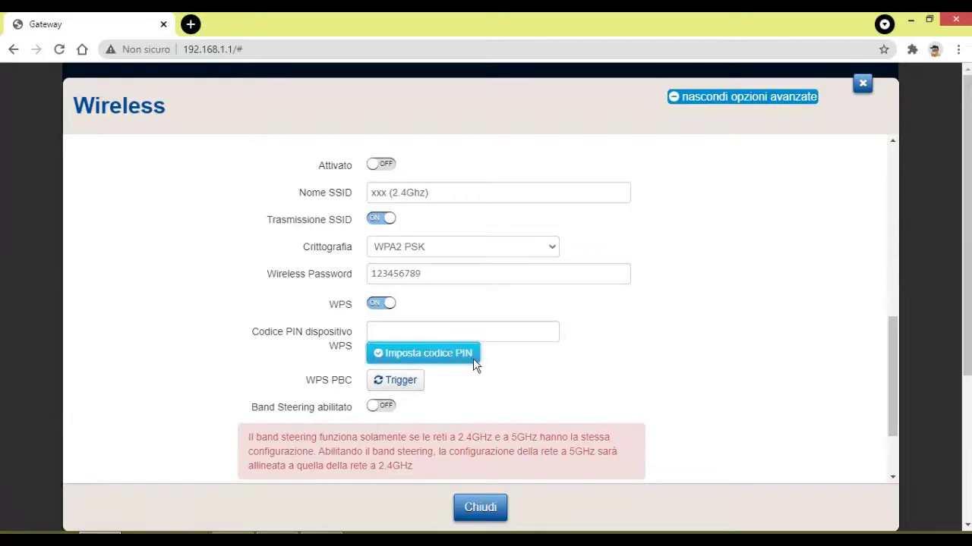
scroll(418, 216, "up", 1)
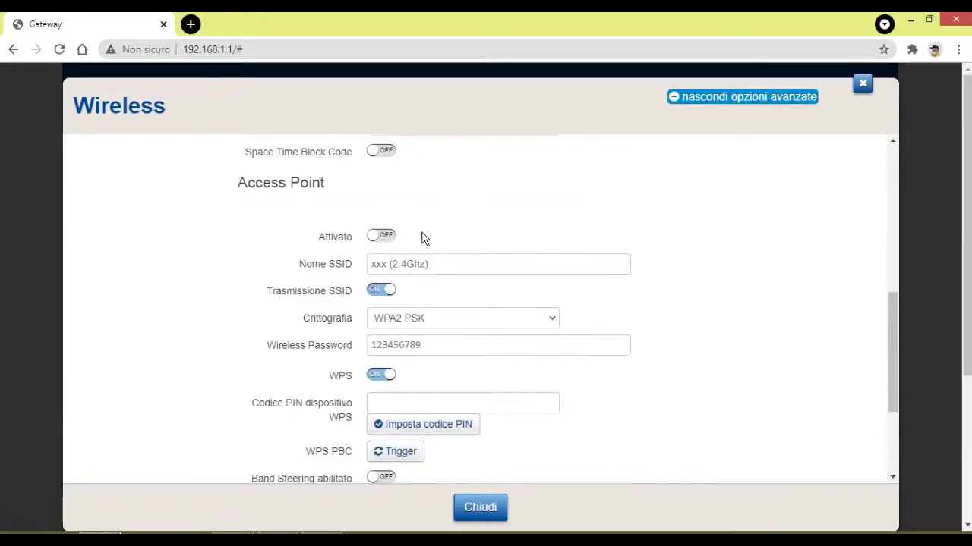
Inspect the 2.4 GHz guest network's interface and access point settings in the Wireless card, and return to the dashboard.
left_click(863, 85)
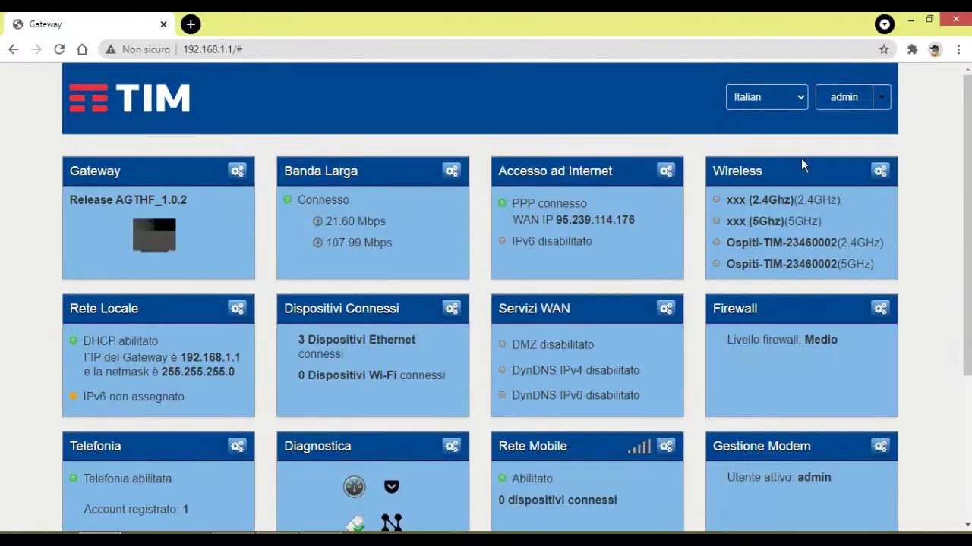
left_click(881, 172)
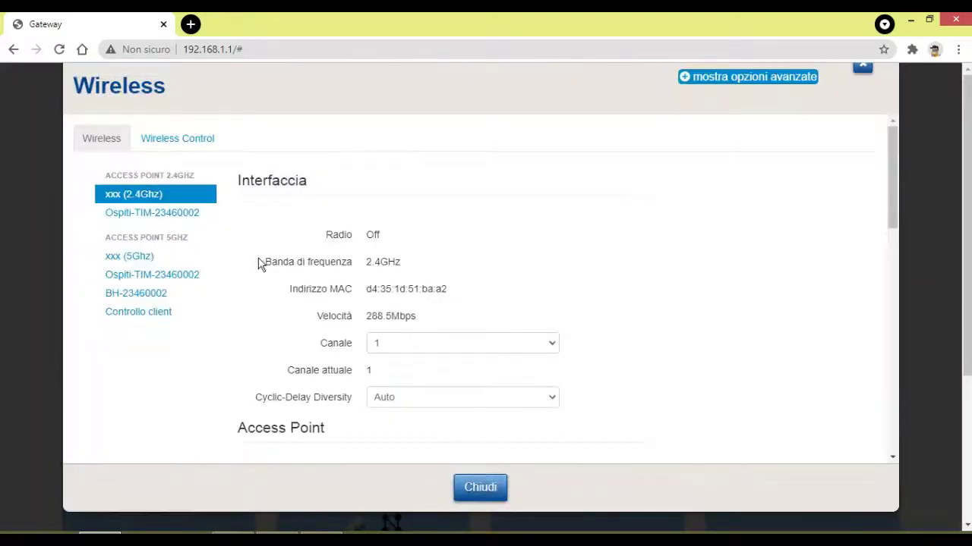
left_click(156, 235)
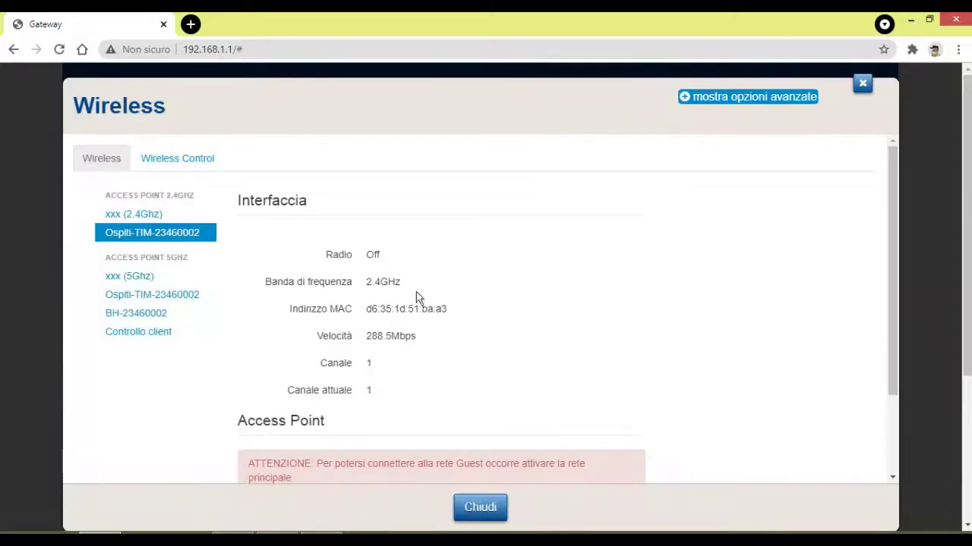
scroll(536, 304, "down", 3)
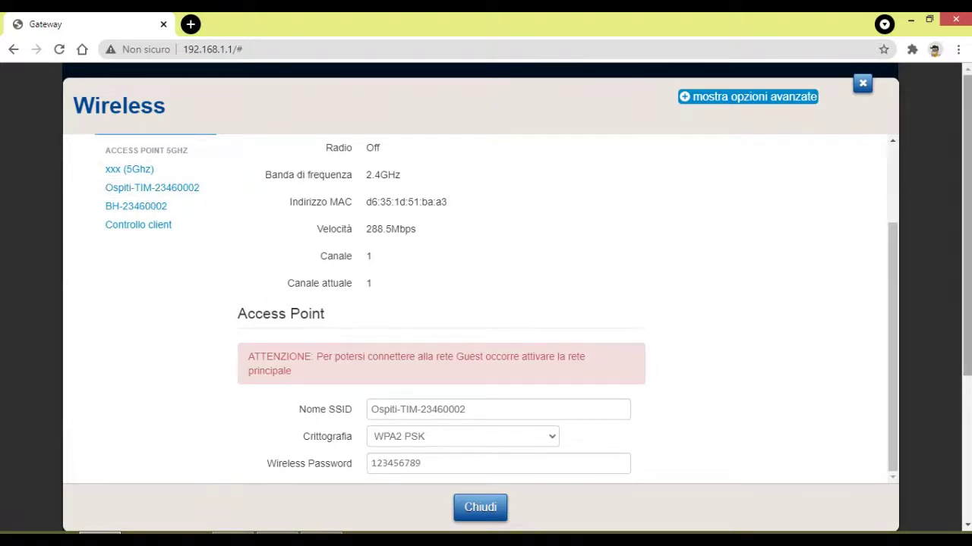
left_click(861, 84)
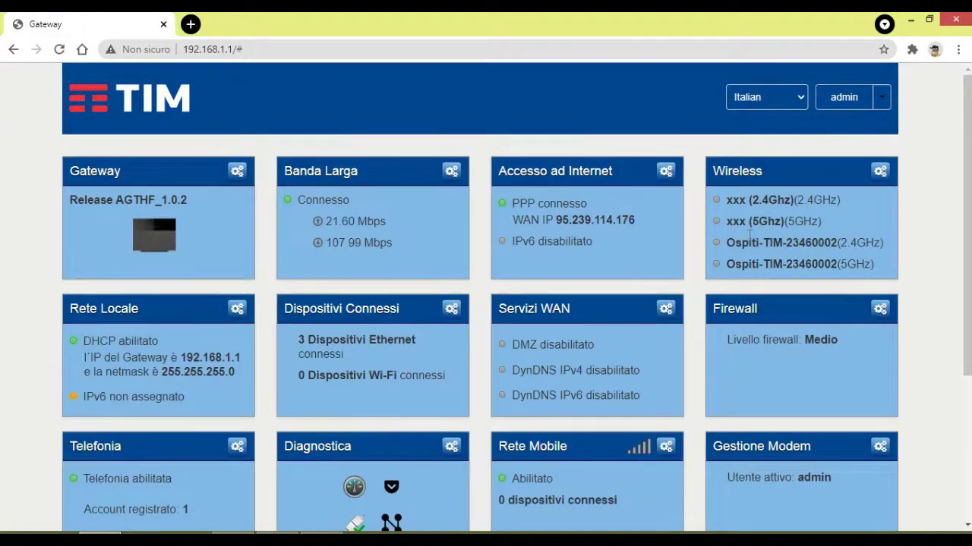
Review the main 5 GHz access point with advanced options shown, and open the 5 GHz guest network's settings.
left_click(880, 173)
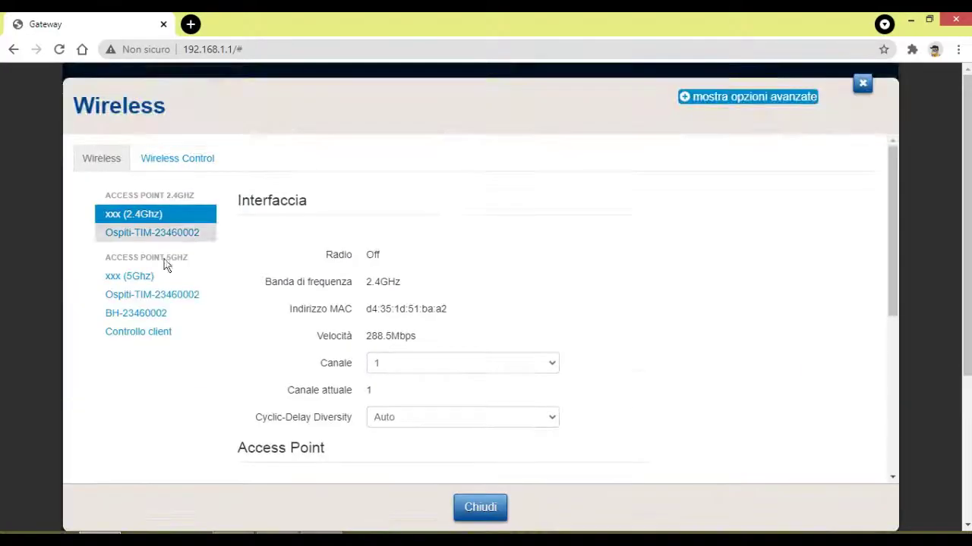
left_click(140, 281)
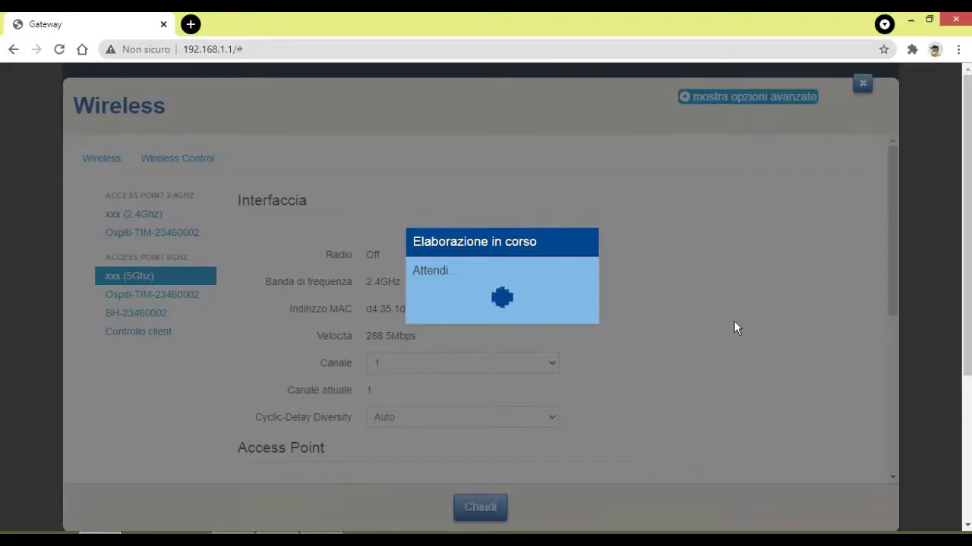
scroll(736, 327, "down", 5)
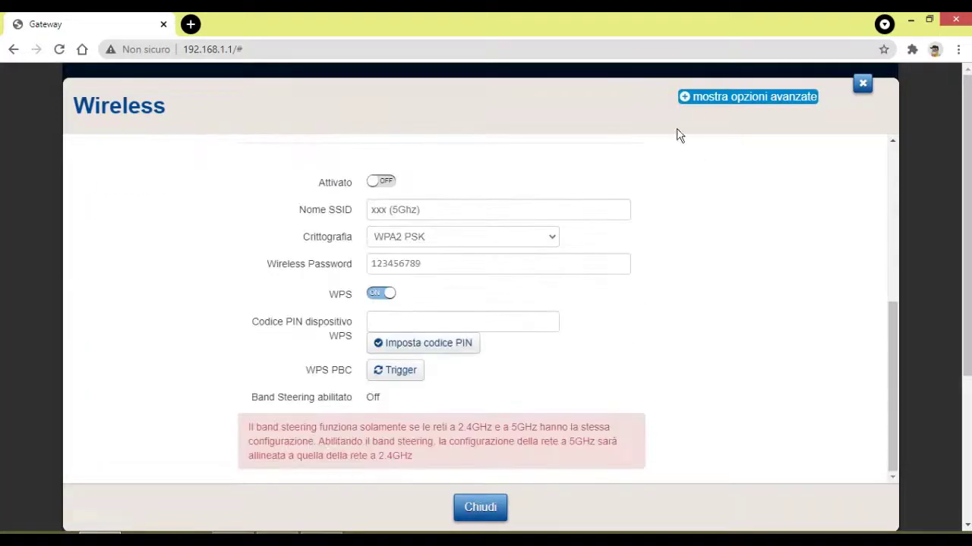
left_click(712, 99)
scroll(471, 317, "down", 3)
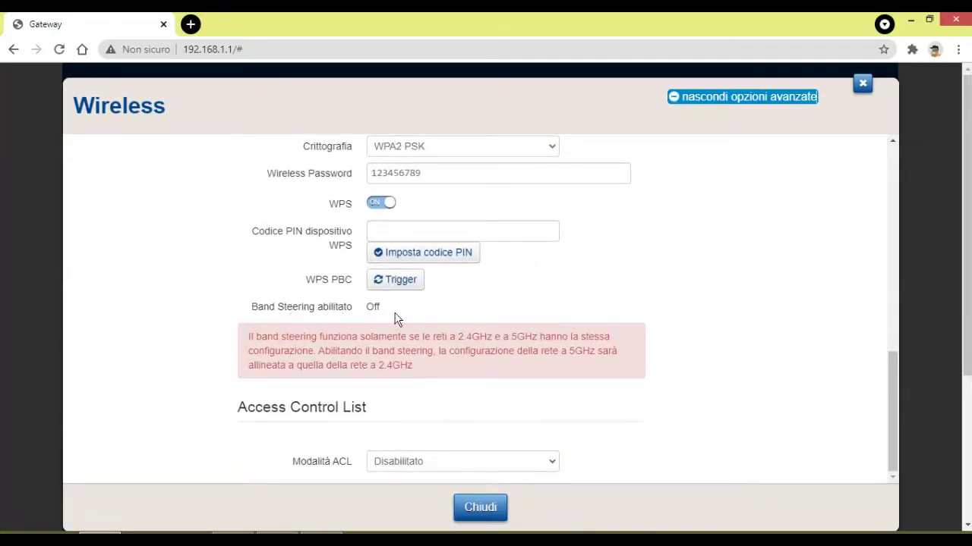
scroll(460, 459, "up", 10)
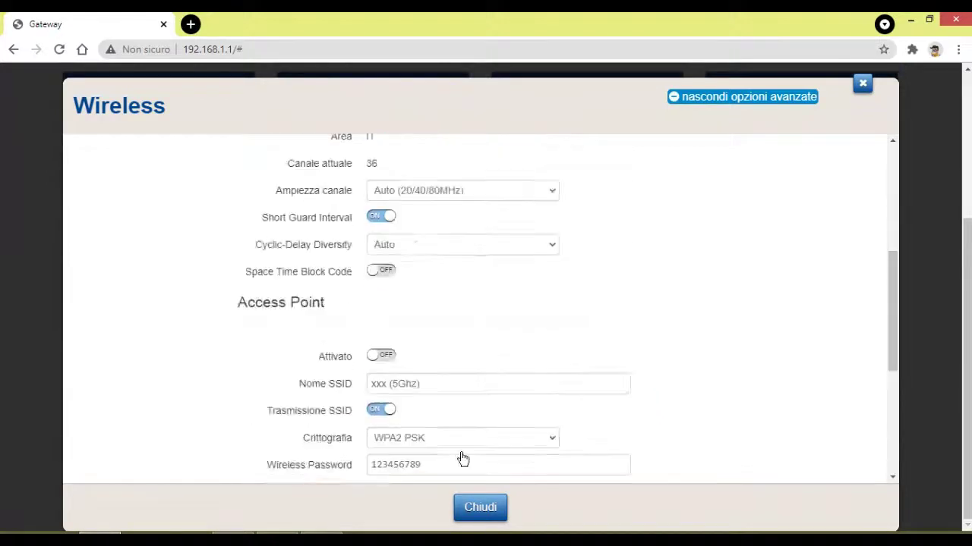
left_click(151, 296)
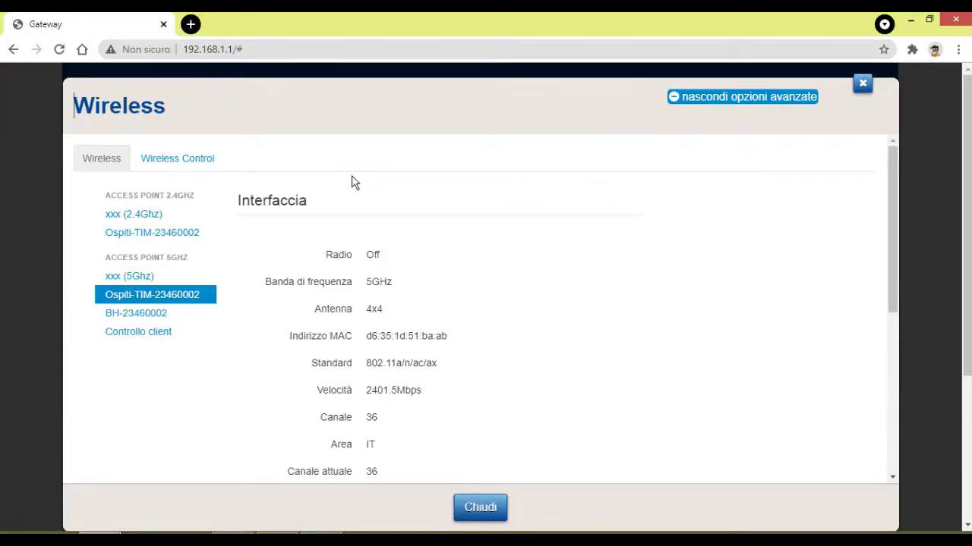
Start a new time schedule rule in Wireless Control with Stato Access Point kept at On.
left_click(184, 161)
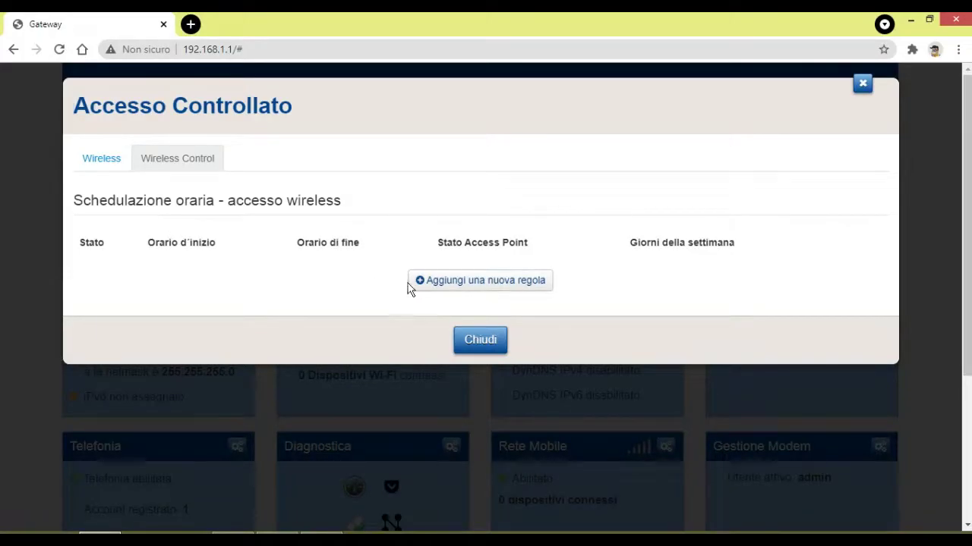
left_click(477, 280)
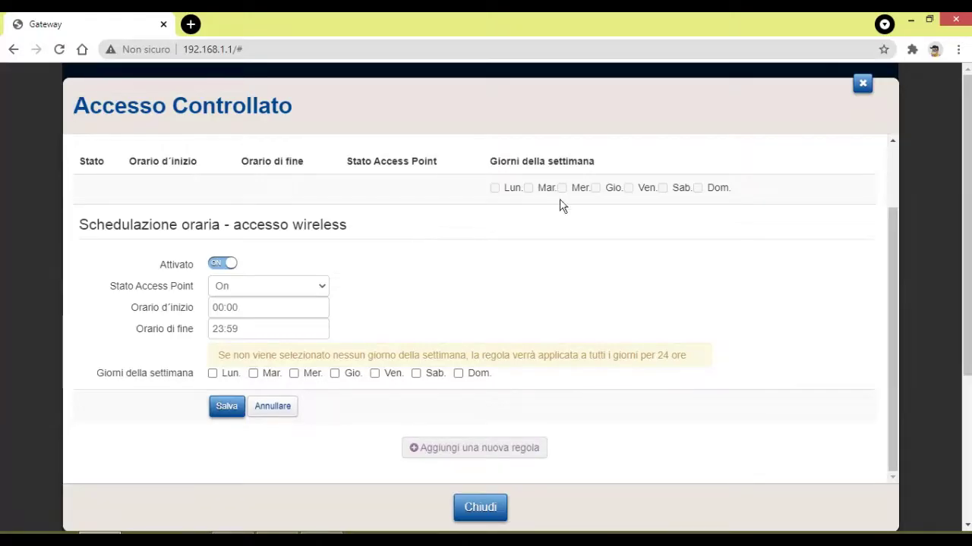
scroll(607, 220, "down", 2)
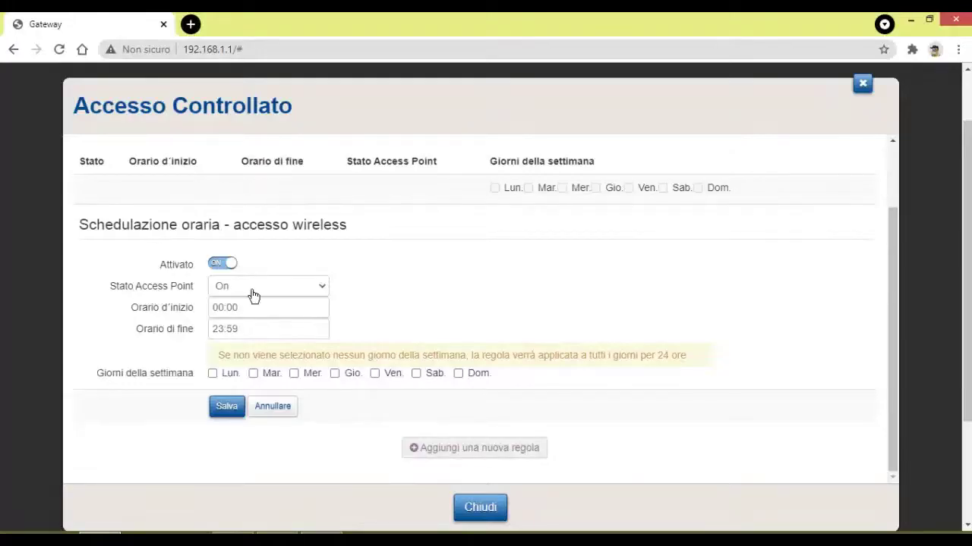
left_click(323, 292)
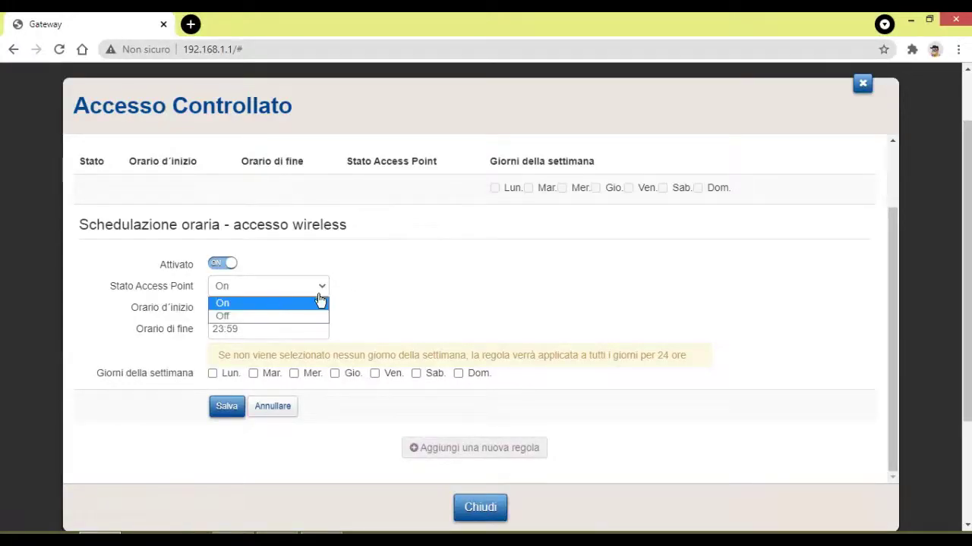
left_click(320, 303)
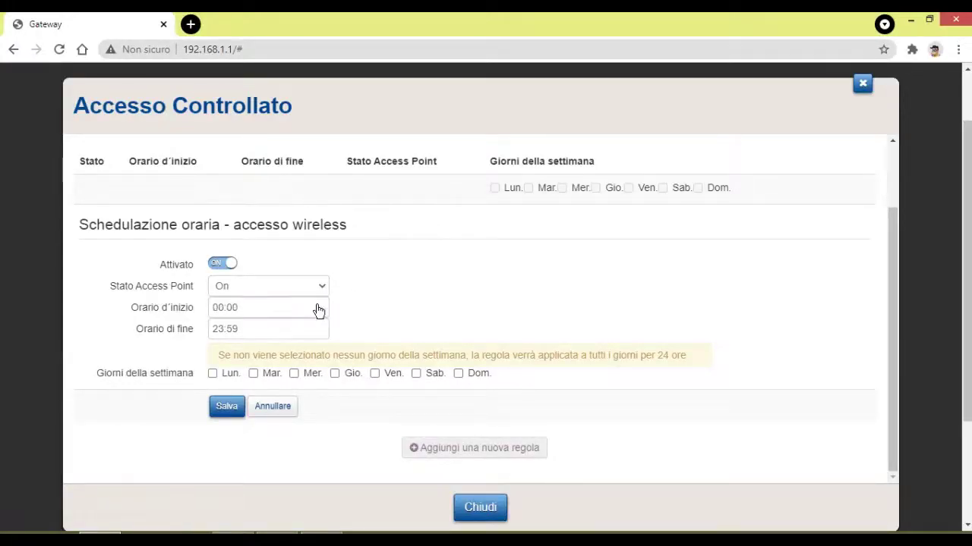
Set the schedule rule's start time (Orario d'inizio) to 09:00.
left_click(249, 311)
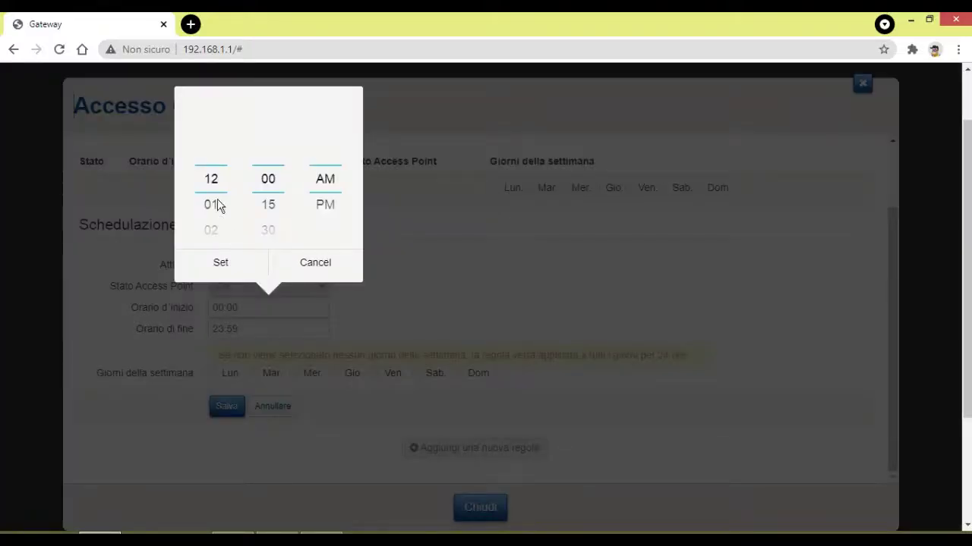
scroll(214, 216, "down", 3)
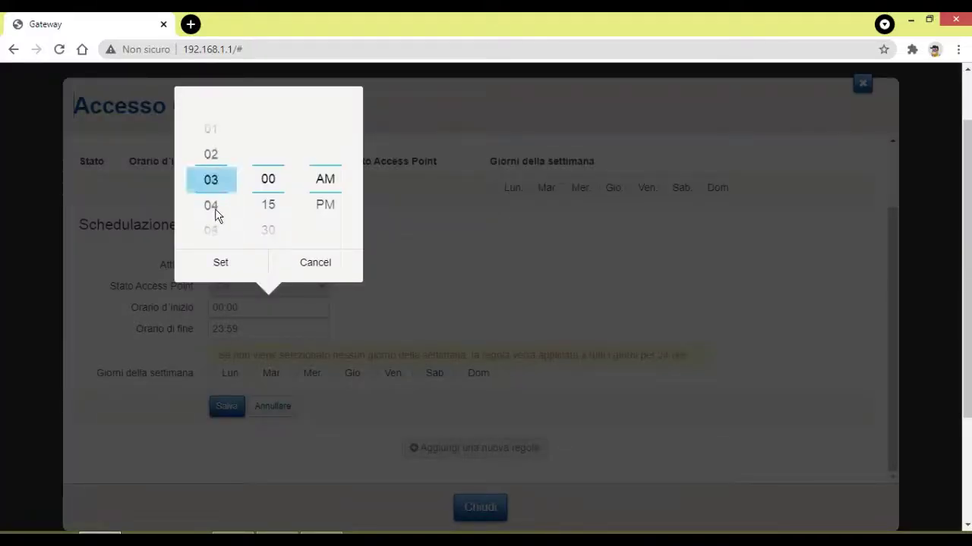
scroll(216, 216, "down", 2)
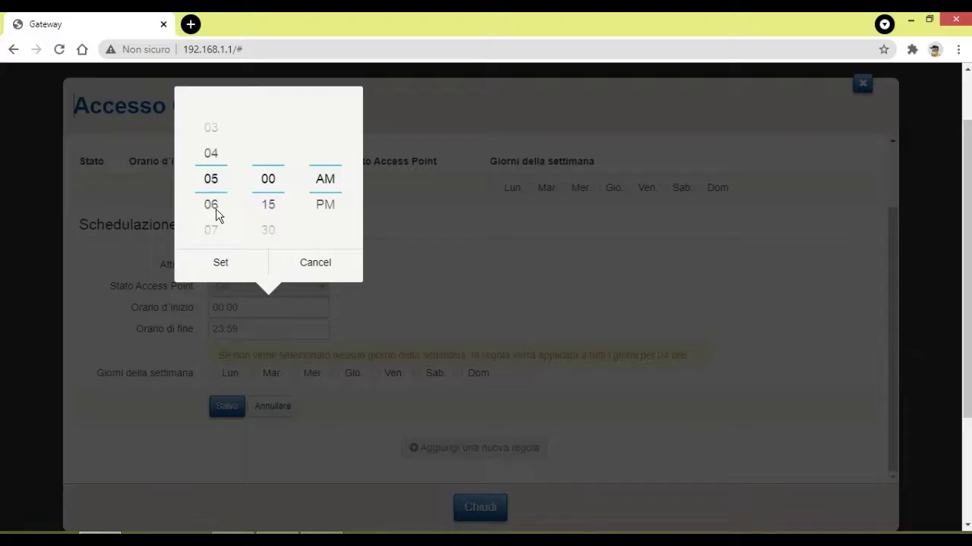
scroll(211, 205, "down", 4)
left_click(221, 265)
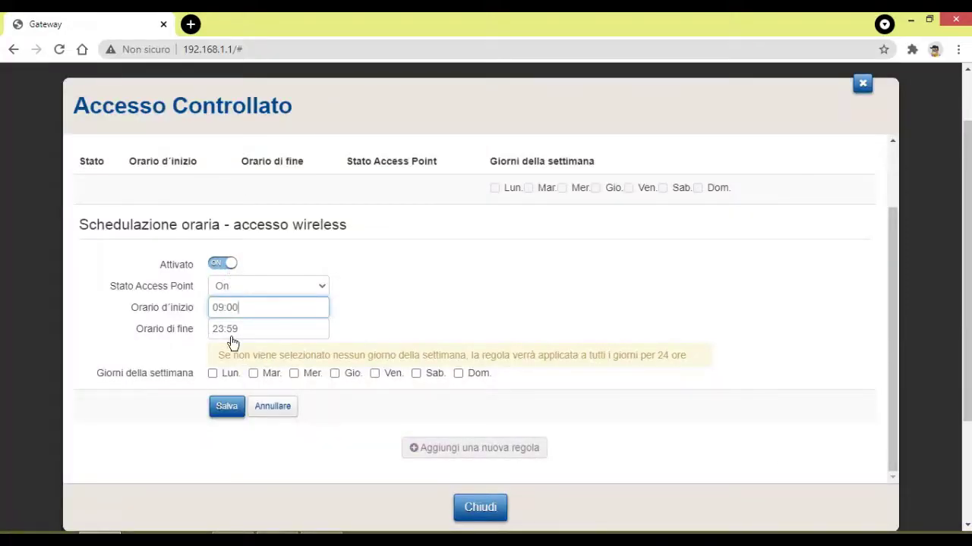
Apply the schedule rule to all seven days from Lun. to Dom. and save it.
left_click(212, 374)
left_click(253, 374)
left_click(294, 373)
left_click(334, 373)
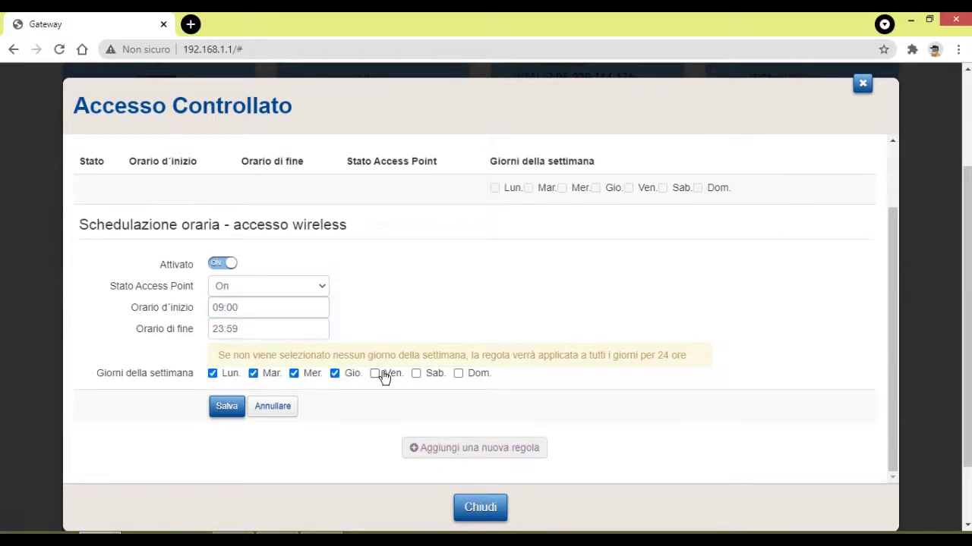
left_click(375, 373)
left_click(416, 373)
left_click(458, 373)
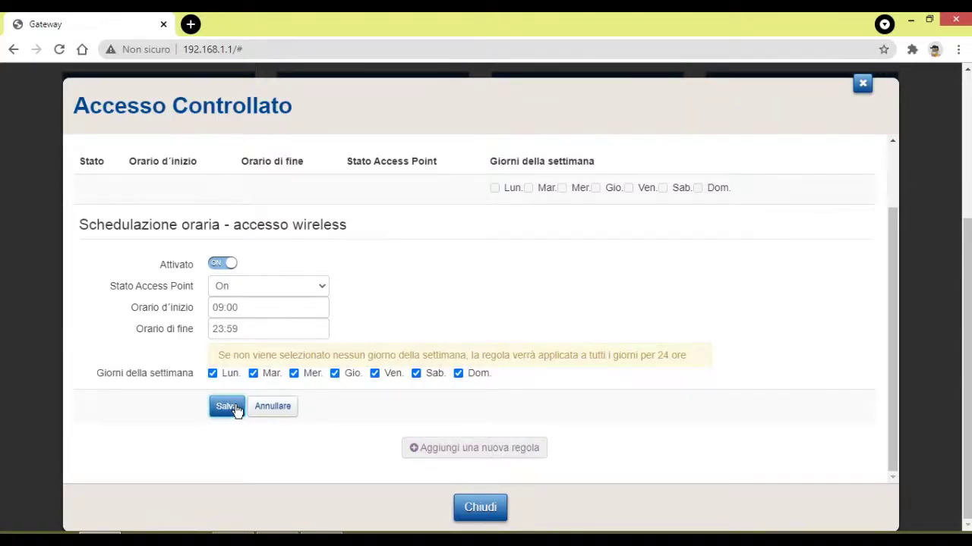
left_click(228, 407)
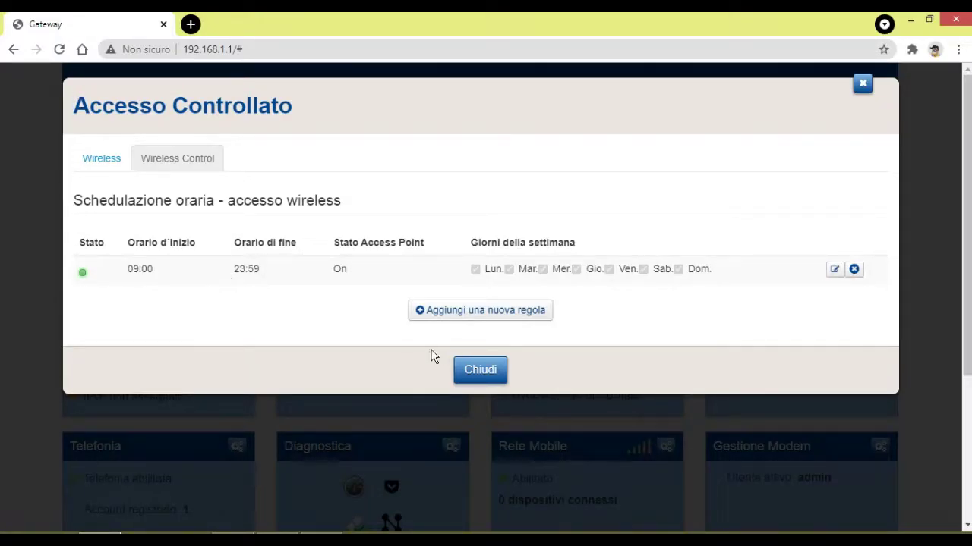
Draft a second schedule rule with Stato Access Point set to Off on Sab. and Dom., and close the dialog without saving it.
left_click(489, 315)
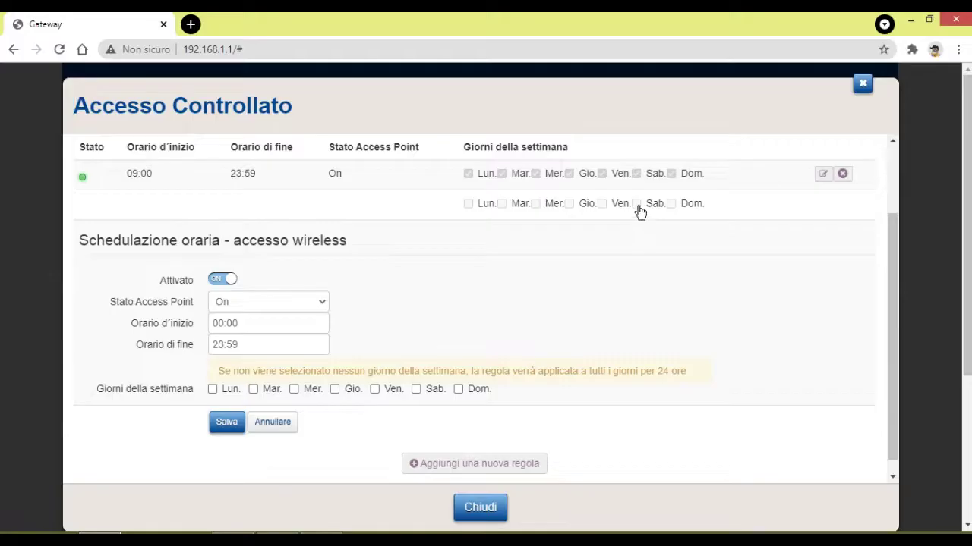
left_click(320, 308)
left_click(308, 329)
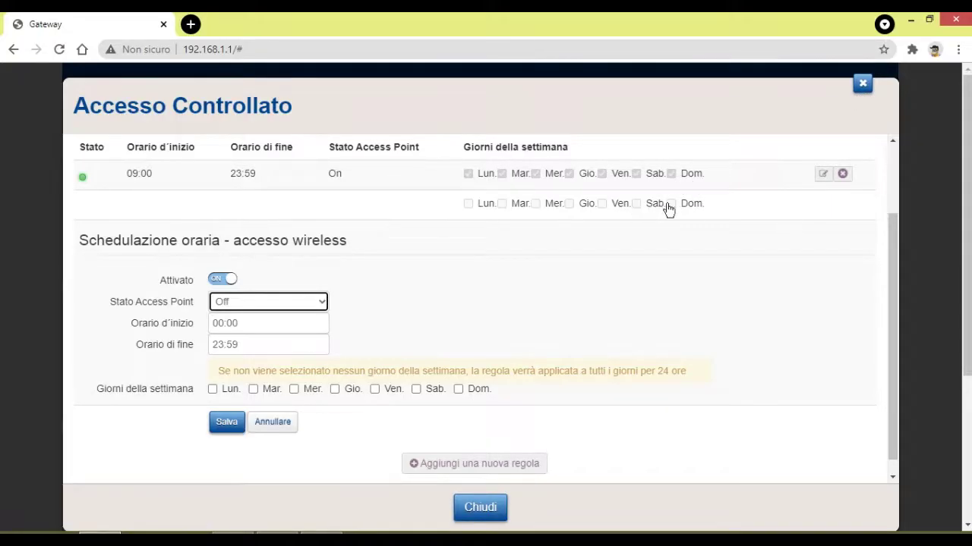
left_click(416, 389)
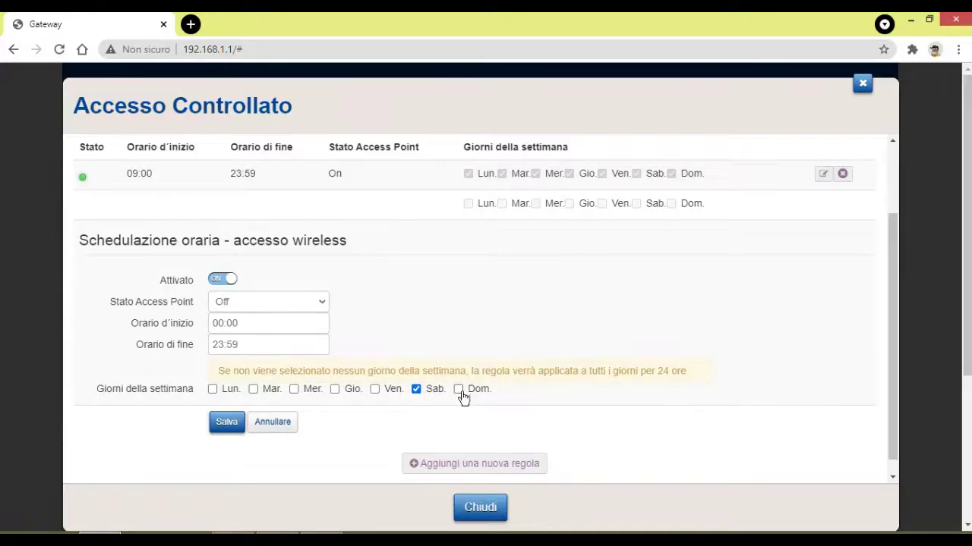
left_click(459, 390)
left_click(474, 506)
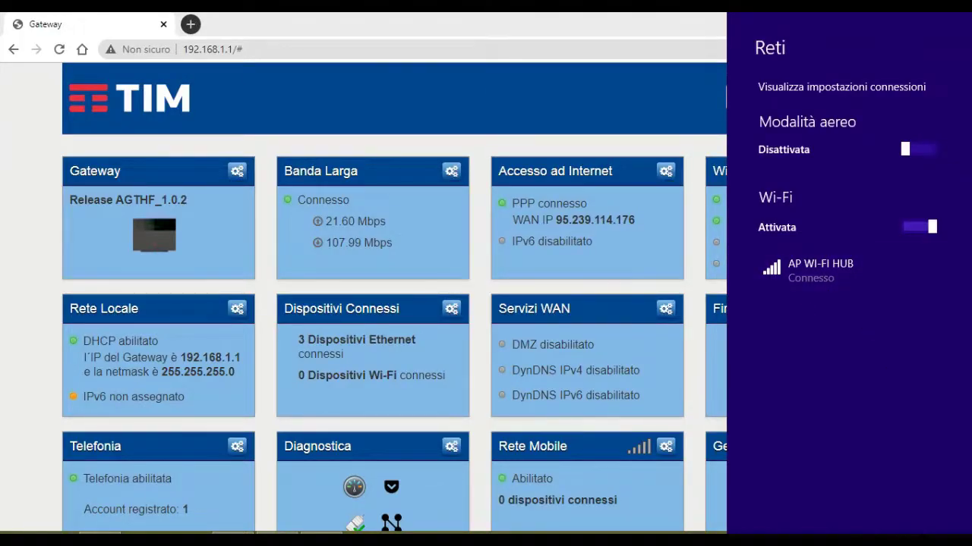
Dismiss the Reti network pane, delete the 09:00–23:59 rule from Wireless Control and close the Wireless settings.
key("Escape")
left_click(879, 172)
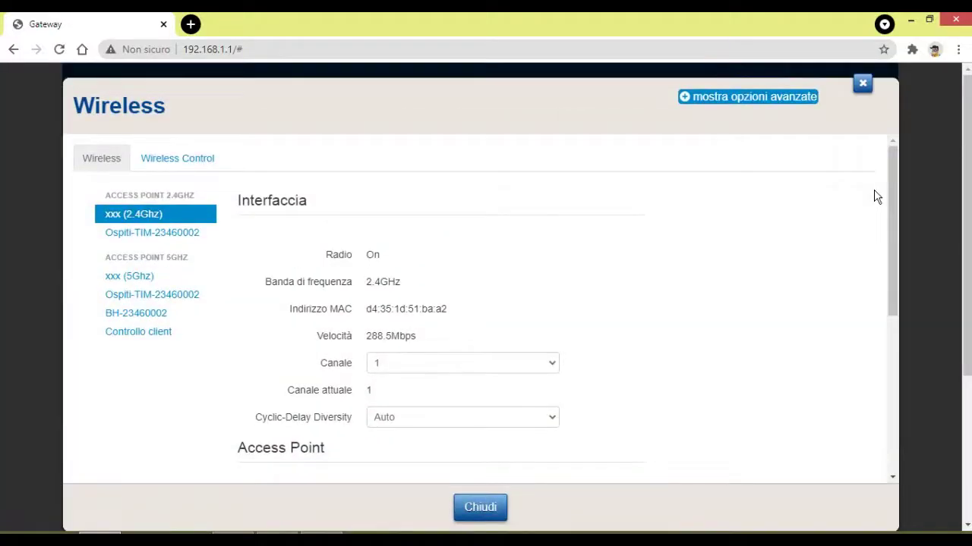
left_click(191, 159)
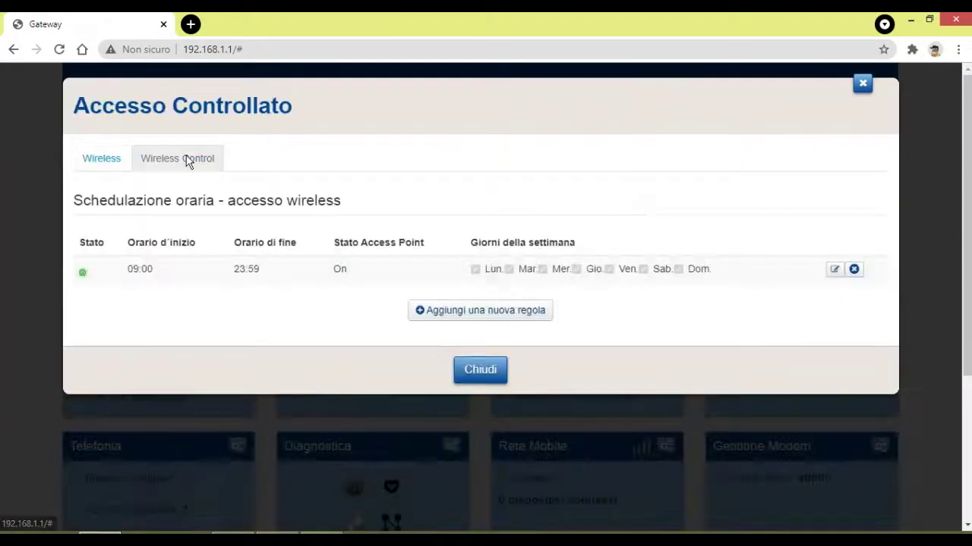
left_click(854, 270)
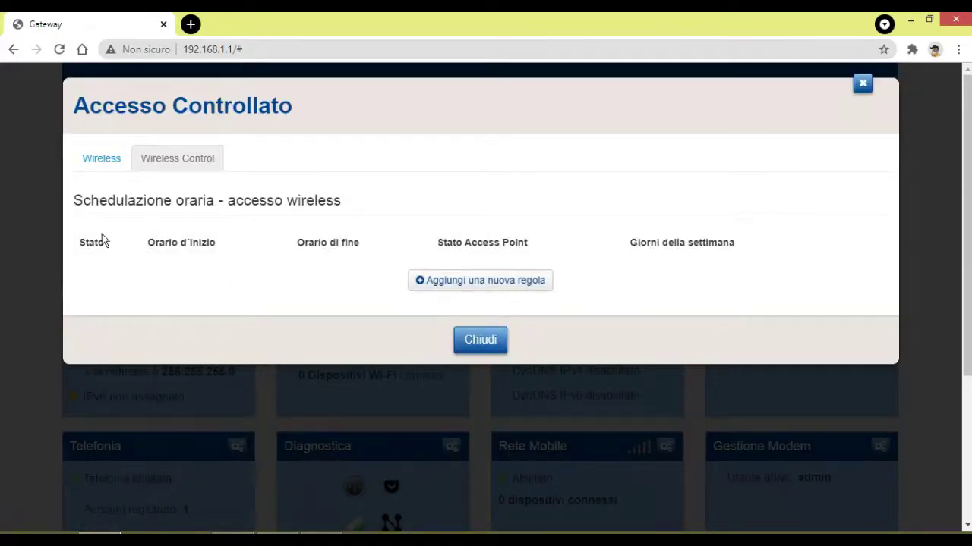
left_click(481, 340)
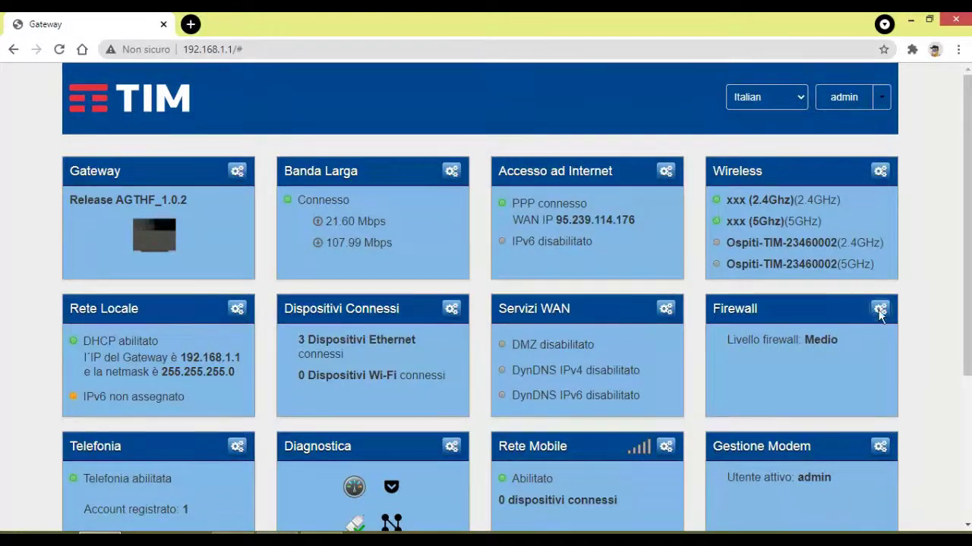
Try the firewall's Low level, set it back to Medium and save the Firewall settings.
left_click(879, 309)
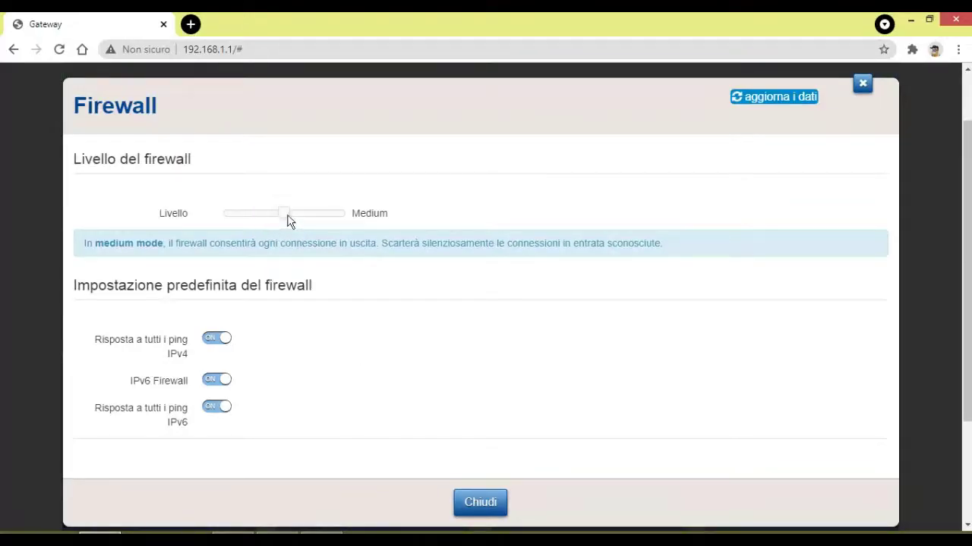
left_click_drag(267, 220, 220, 218)
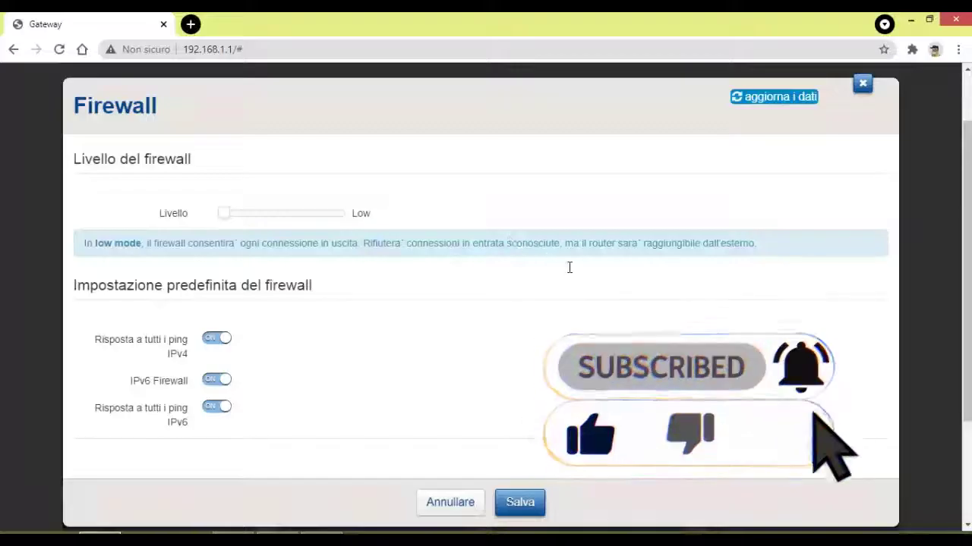
left_click_drag(227, 219, 278, 221)
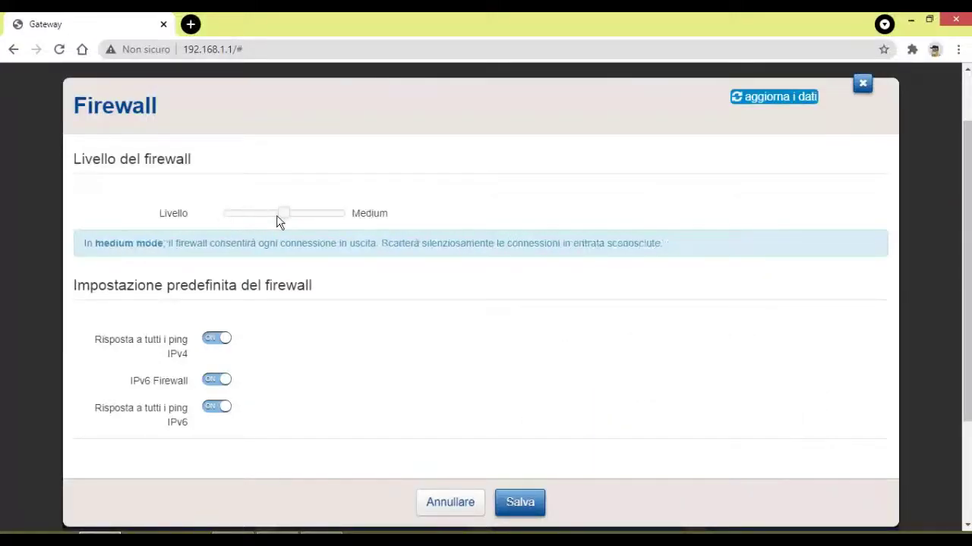
left_click(523, 504)
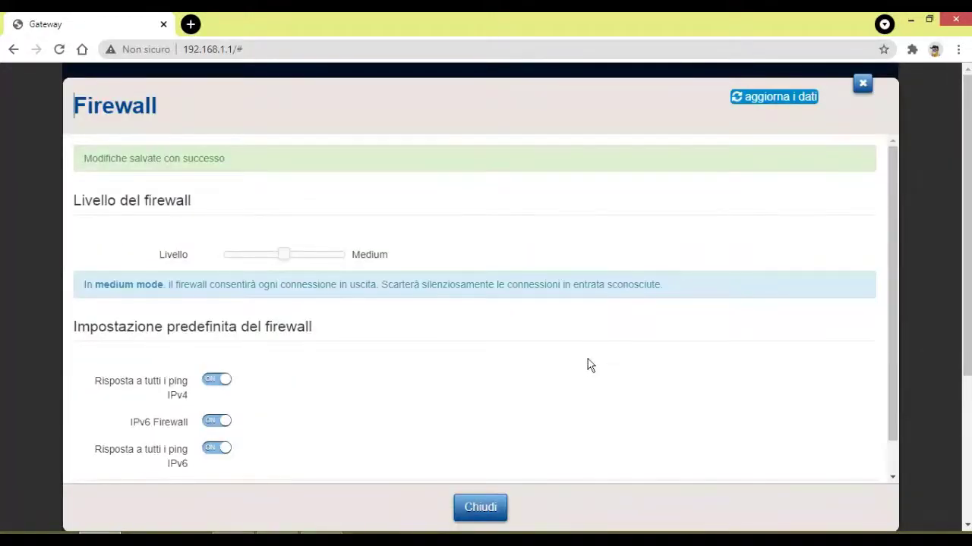
Close the Firewall settings, then review the global information and device list of Dispositivi Connessi and close that card.
left_click(862, 83)
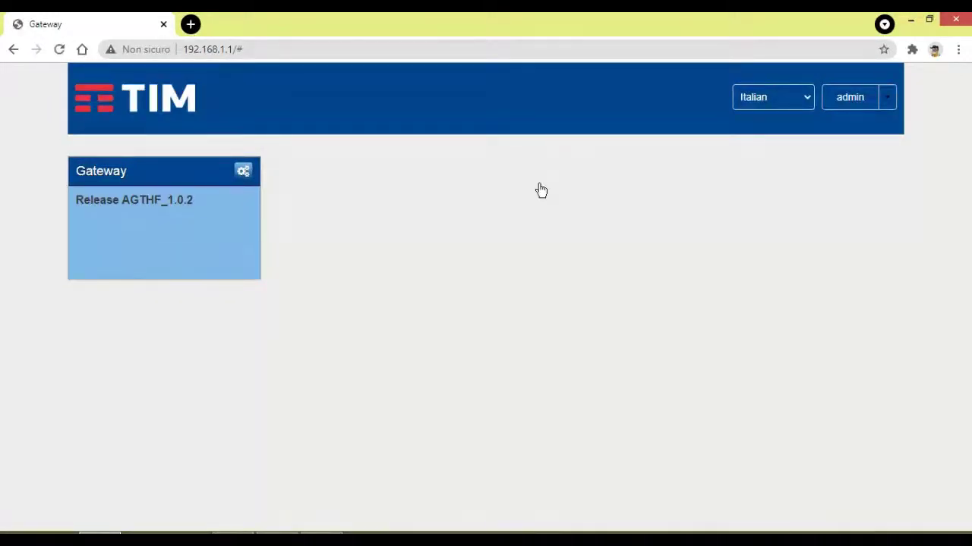
scroll(559, 219, "down", 2)
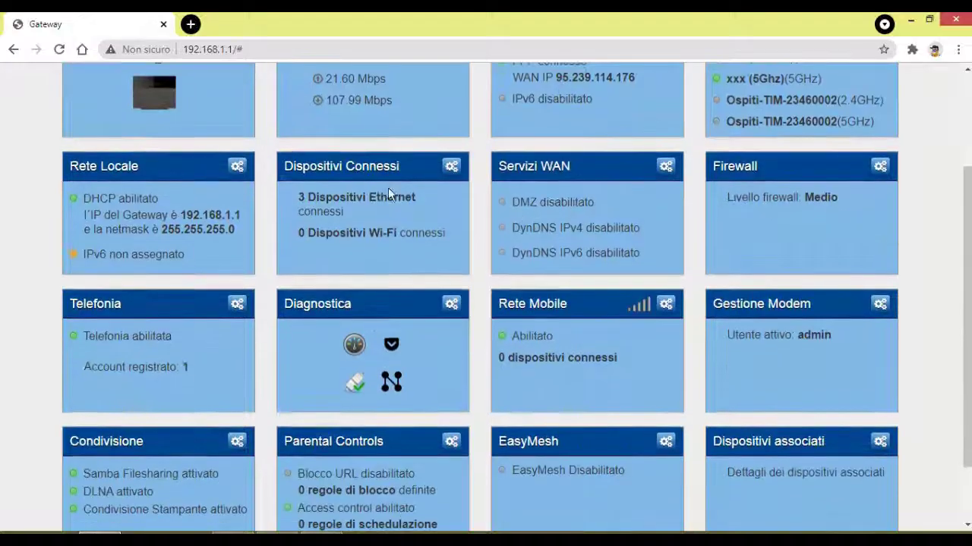
left_click(457, 167)
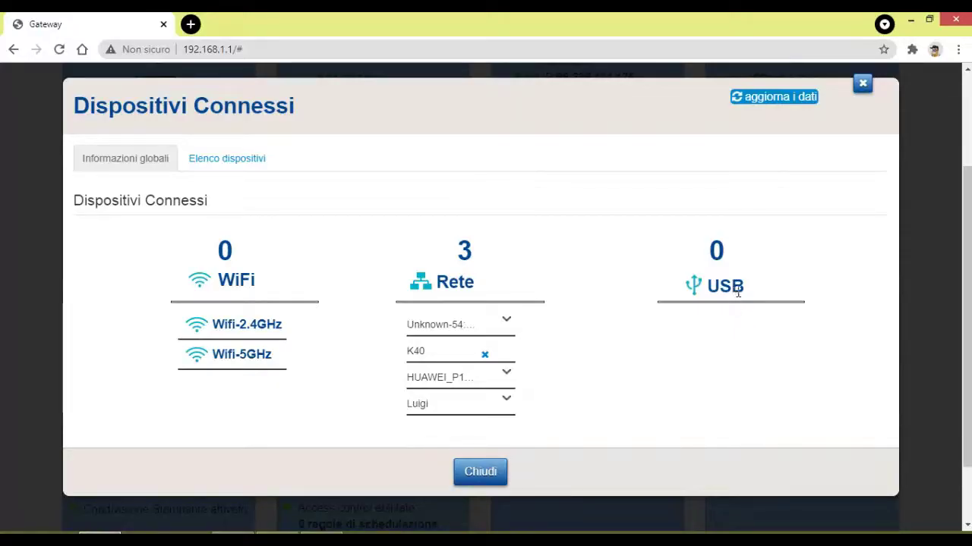
left_click(237, 159)
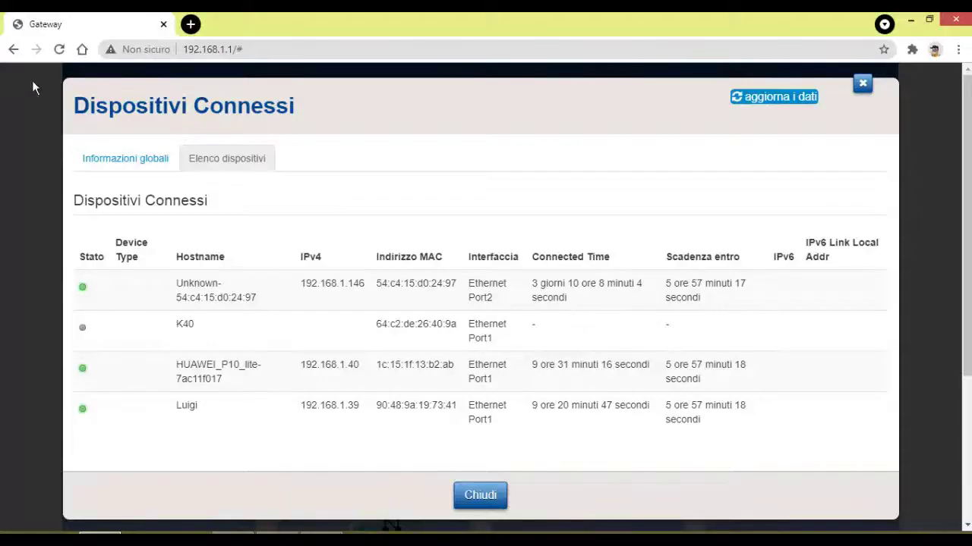
left_click(130, 161)
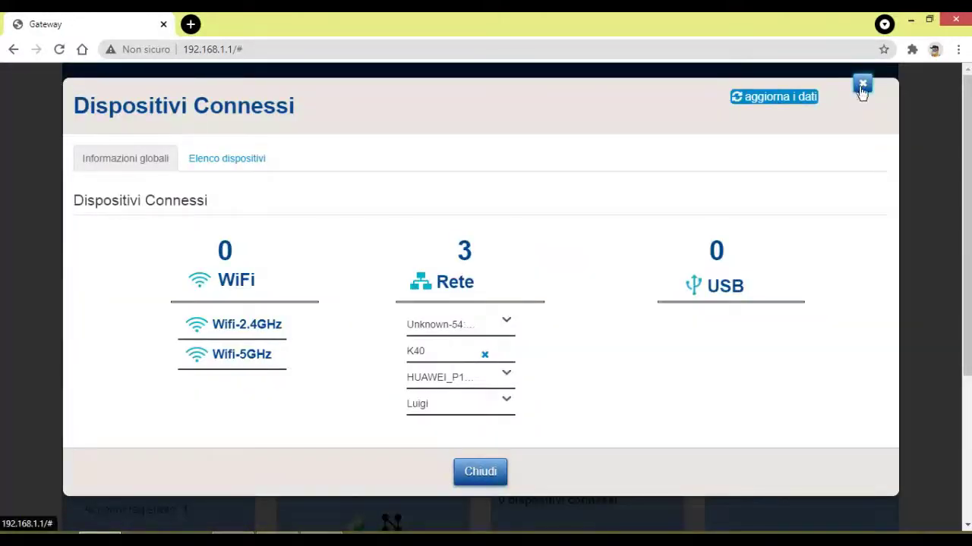
left_click(862, 85)
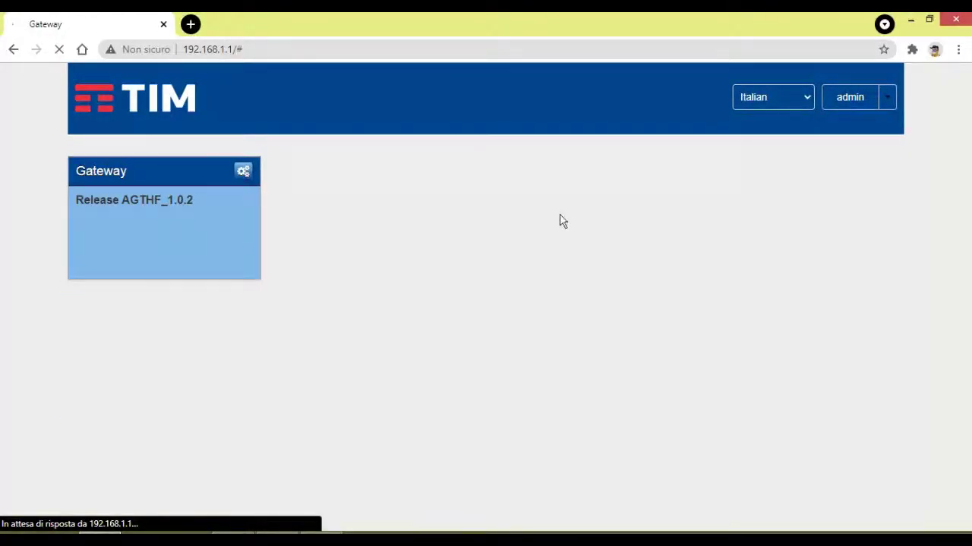
Review the Rete Locale settings for the lan interface and the 2.4 GHz guest access point, and close the card.
scroll(559, 214, "down", 3)
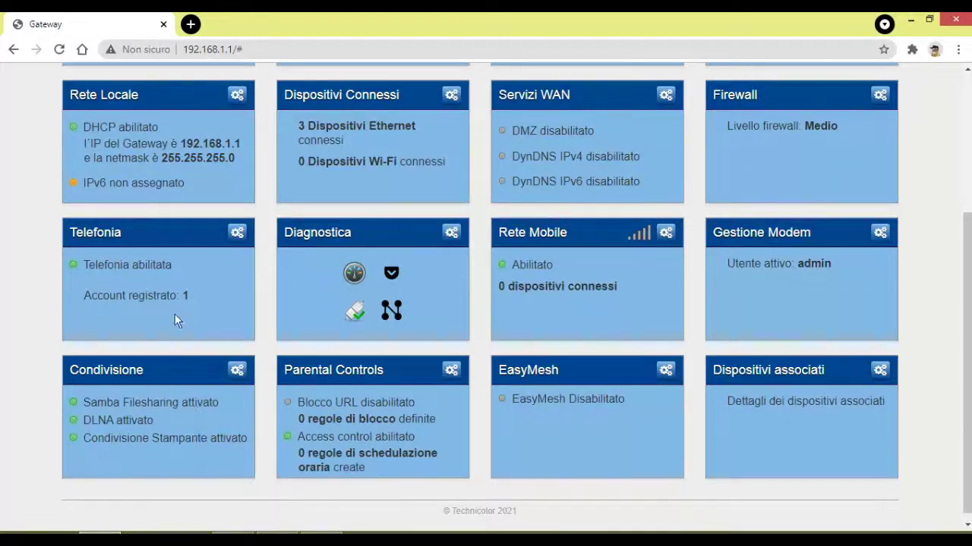
scroll(224, 279, "up", 1)
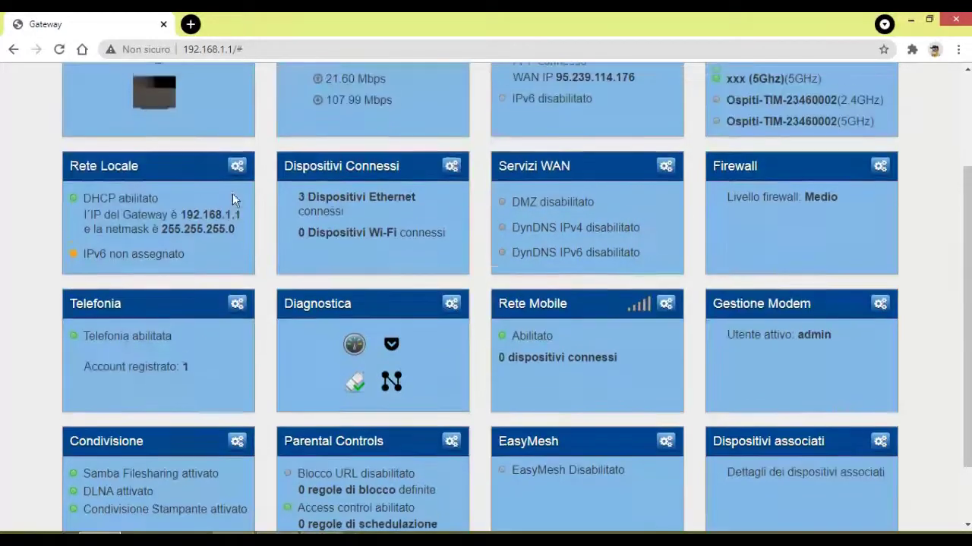
left_click(237, 167)
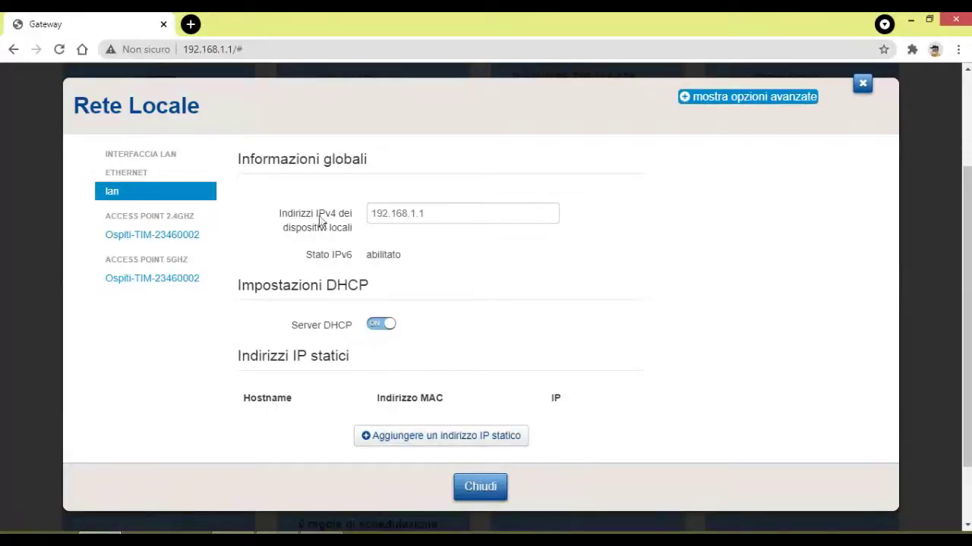
left_click(145, 242)
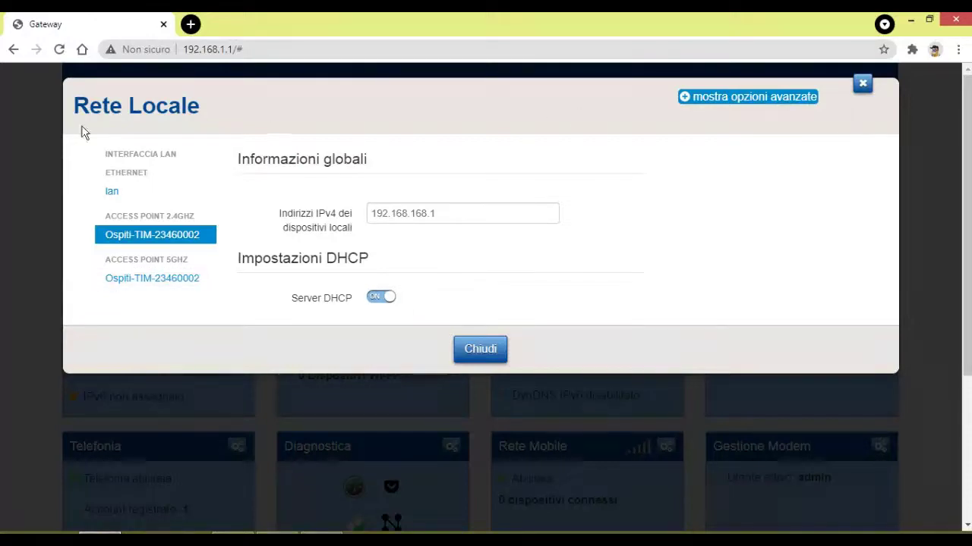
left_click(863, 85)
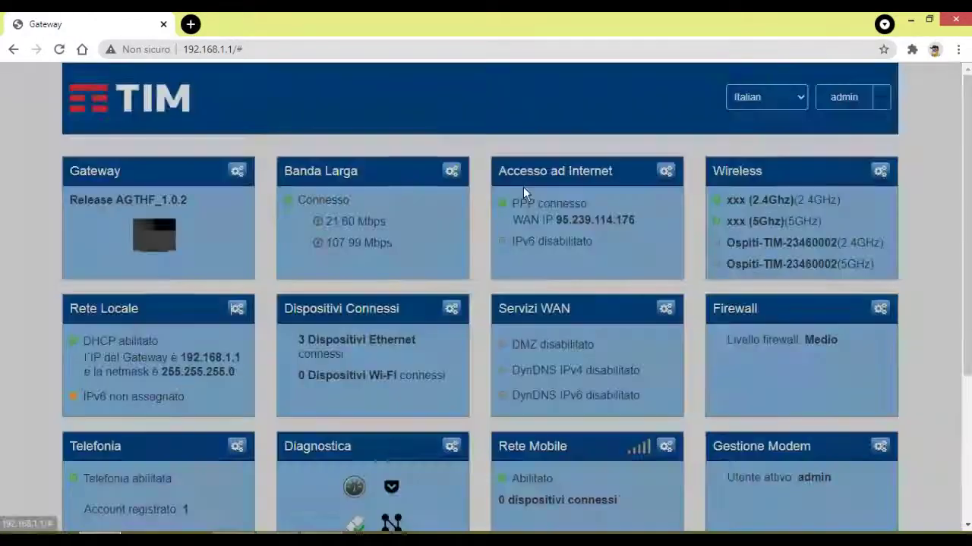
Open the Diagnostica card and view its xDSL statistics and Ping & Traceroute page.
scroll(493, 220, "down", 3)
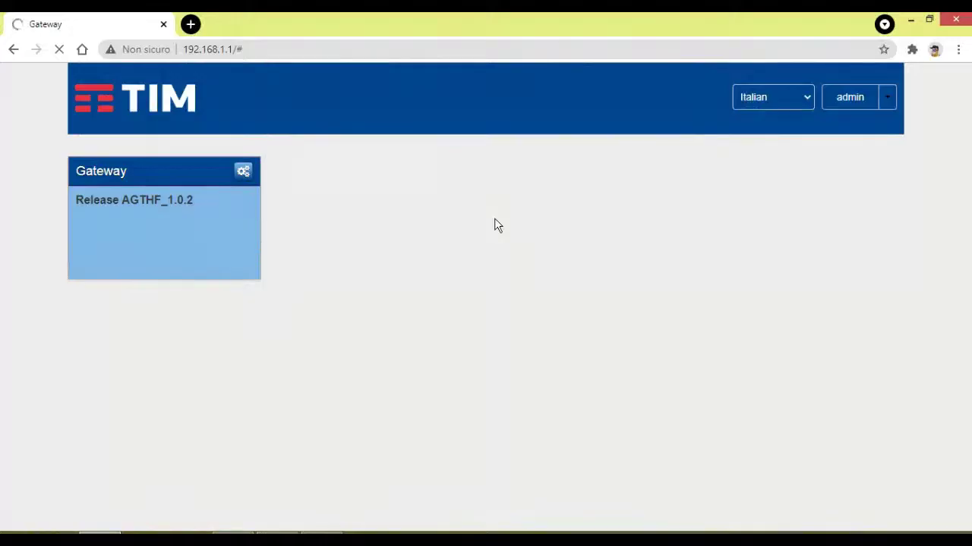
scroll(494, 226, "down", 2)
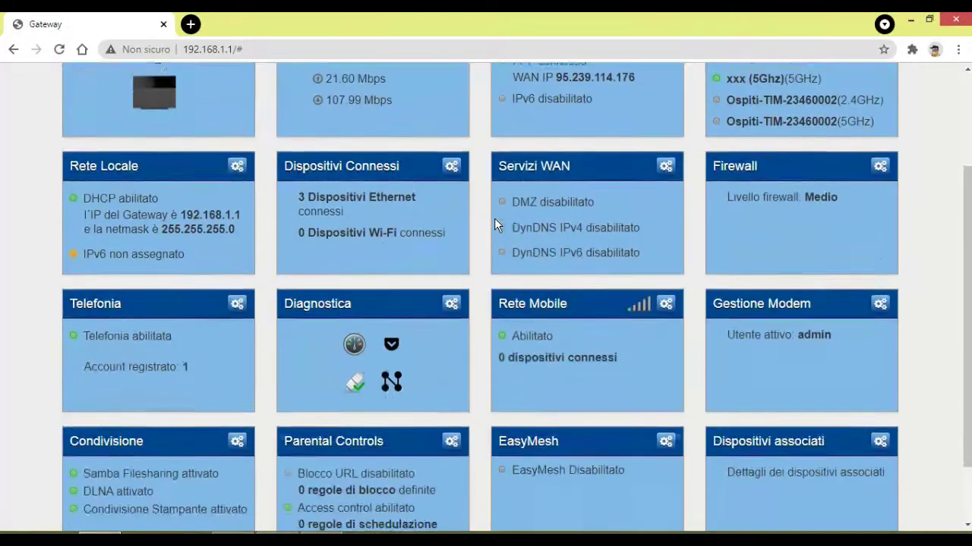
scroll(495, 220, "down", 1)
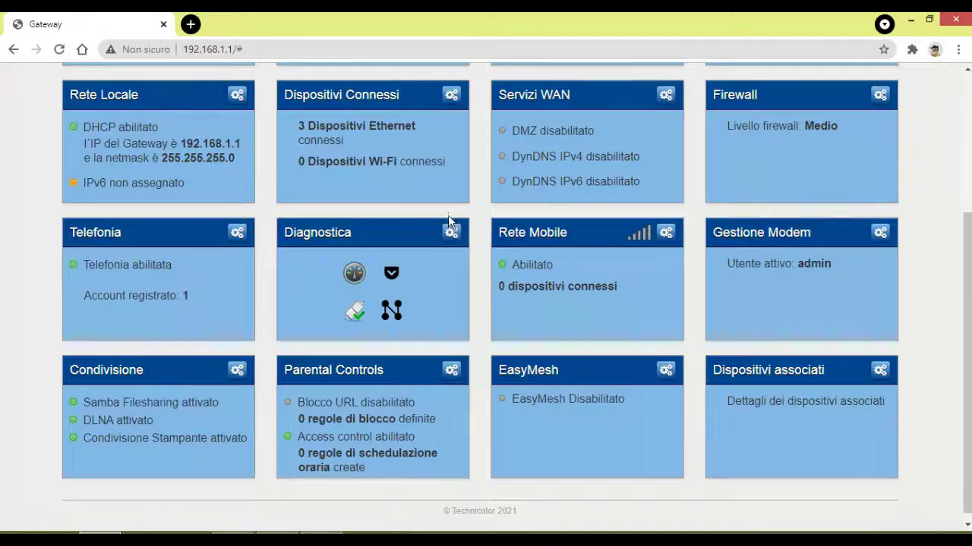
left_click(452, 237)
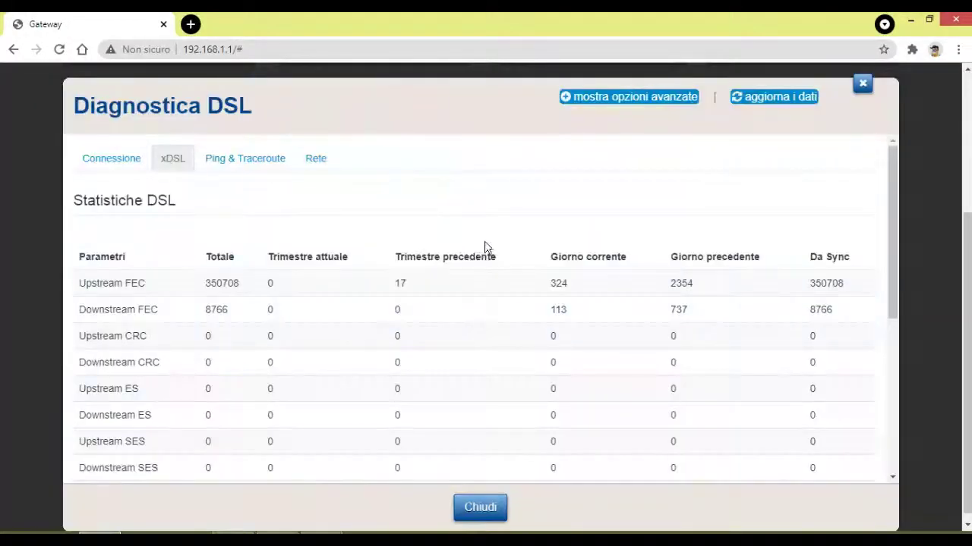
scroll(485, 241, "down", 1)
scroll(213, 233, "up", 2)
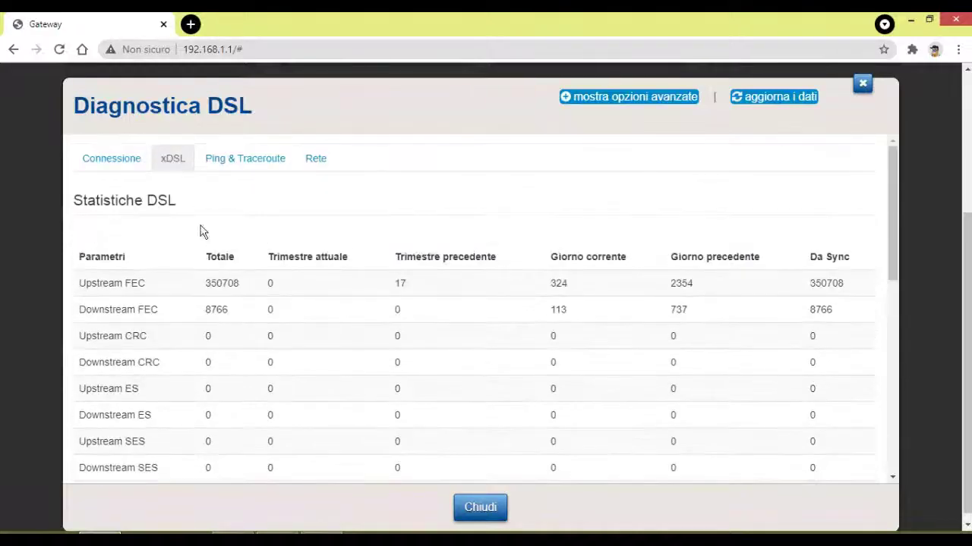
left_click(242, 160)
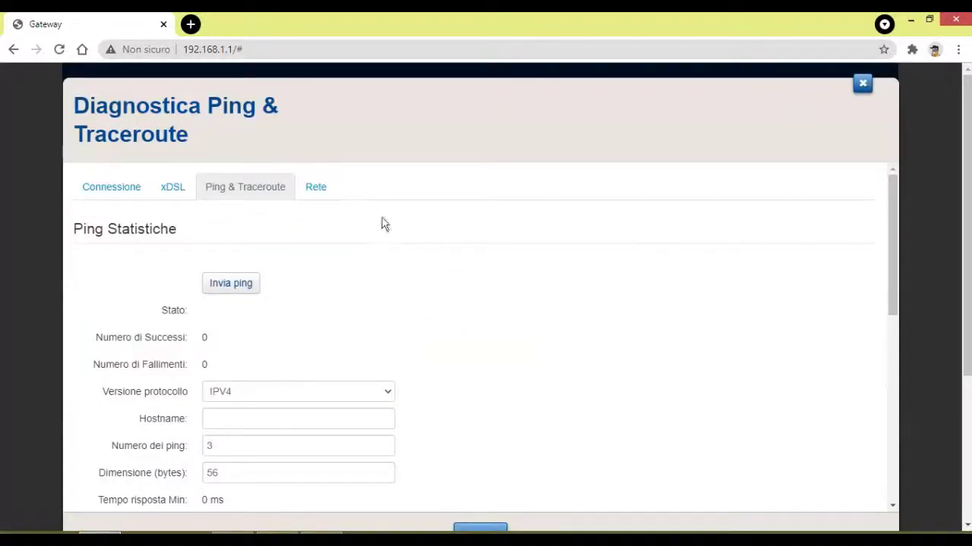
Examine the Rete statistics for the Ethernet ports and Wi-Fi interfaces, and close Diagnostica.
left_click(319, 190)
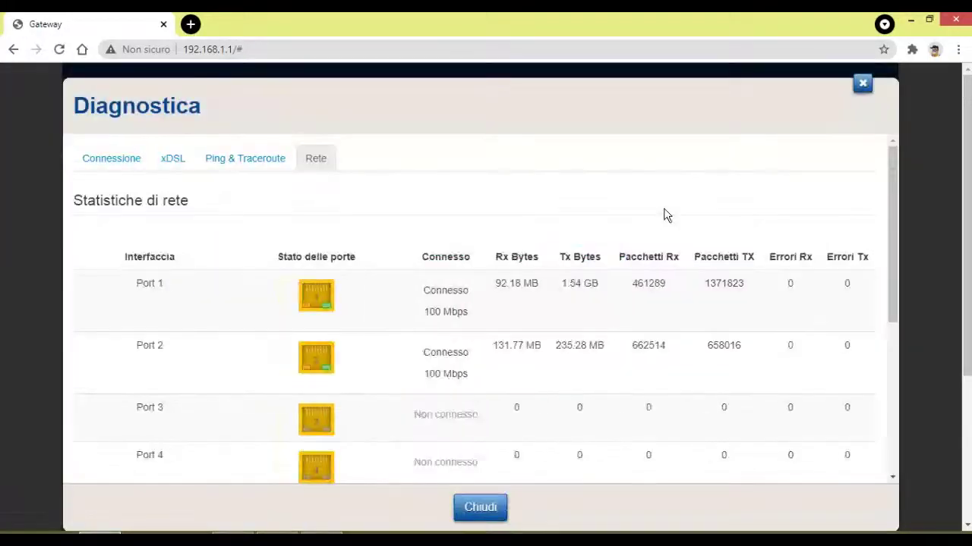
scroll(459, 283, "down", 1)
scroll(425, 258, "down", 2)
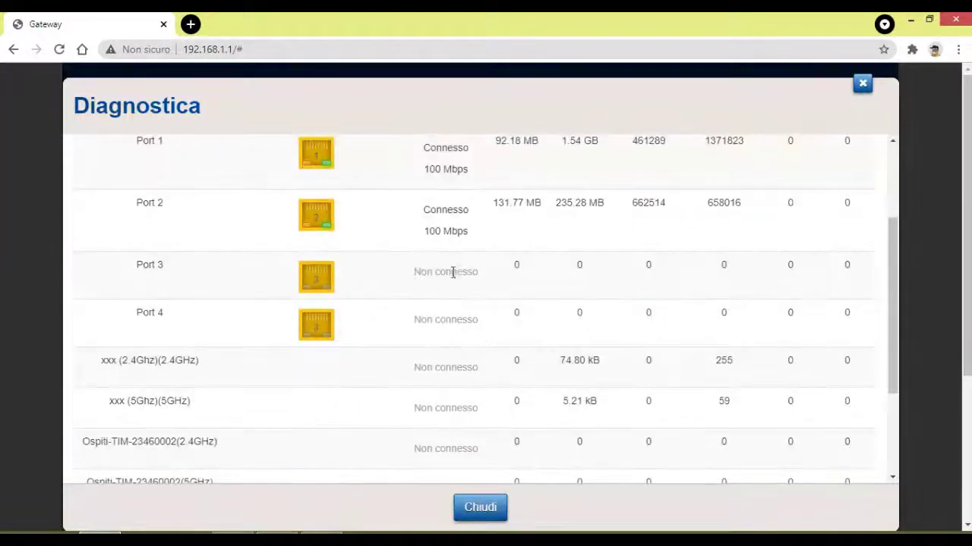
scroll(586, 215, "up", 1)
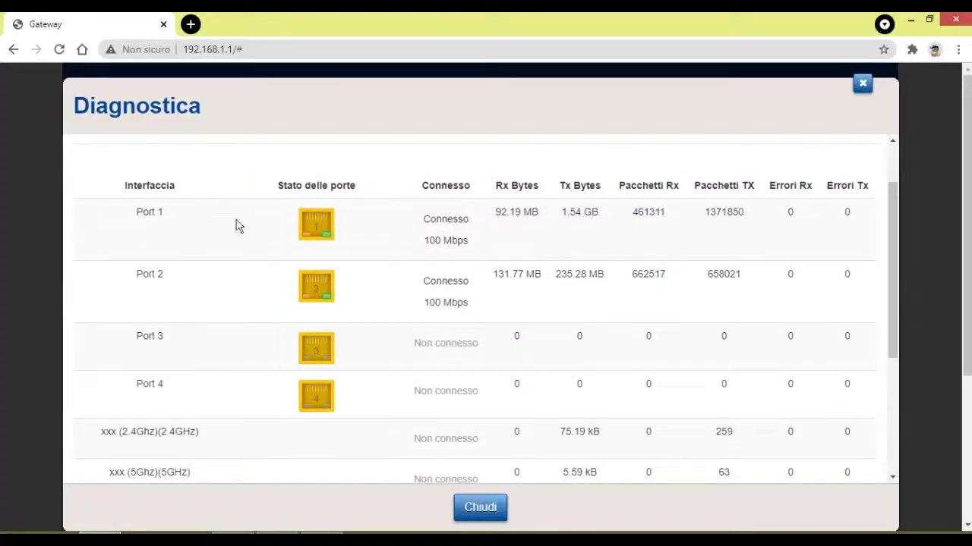
scroll(347, 309, "down", 1)
scroll(338, 318, "down", 2)
scroll(328, 325, "up", 2)
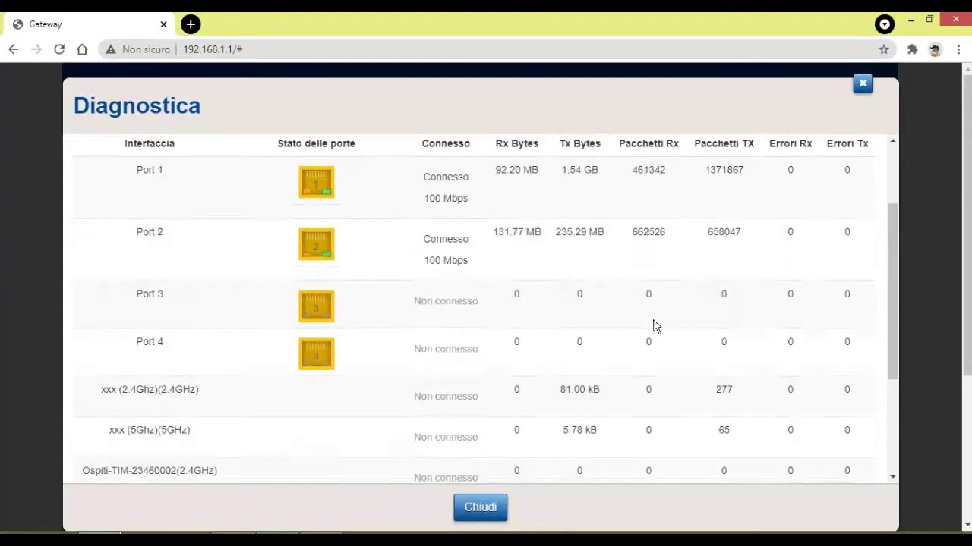
left_click(480, 507)
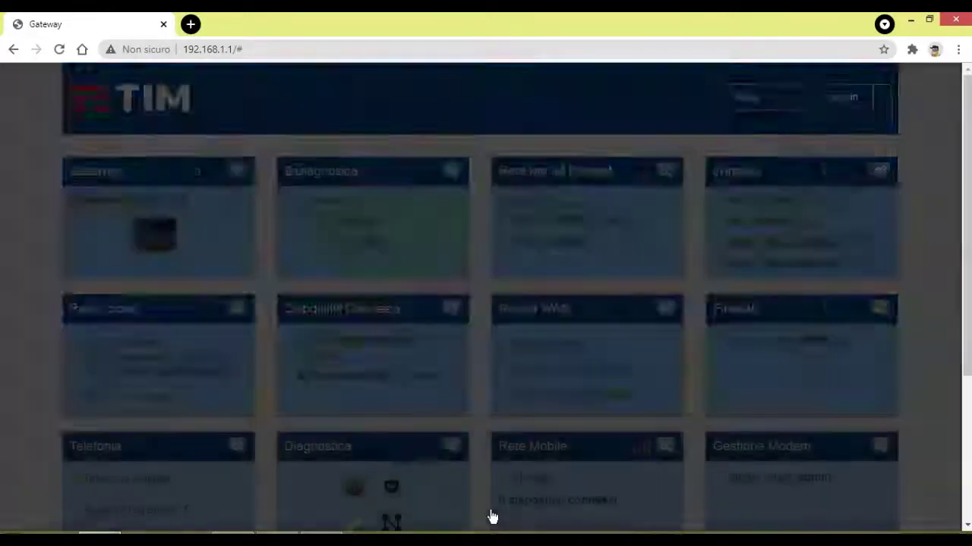
Review the Parental Controls card's site blocking, keyword filter and Access control schedule pages, and close it.
scroll(721, 225, "down", 2)
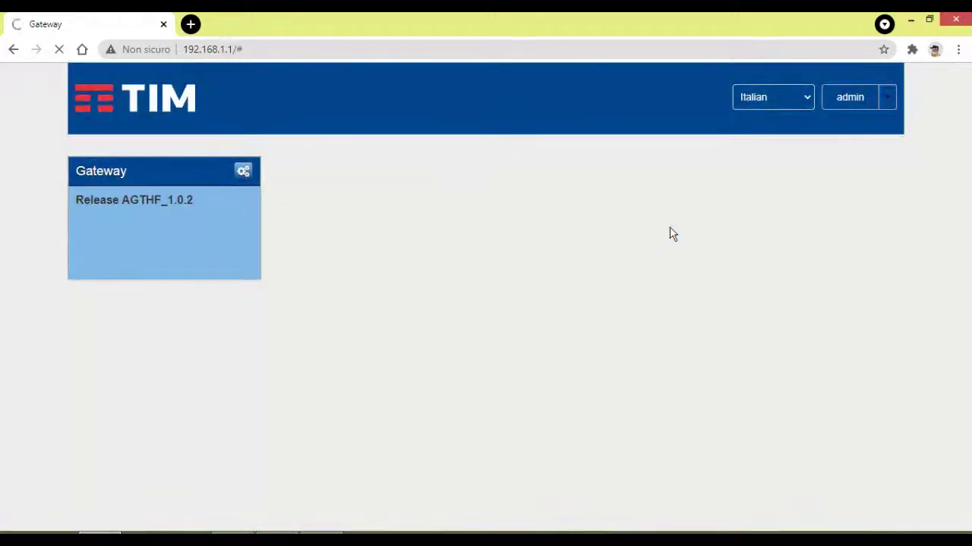
scroll(705, 216, "down", 2)
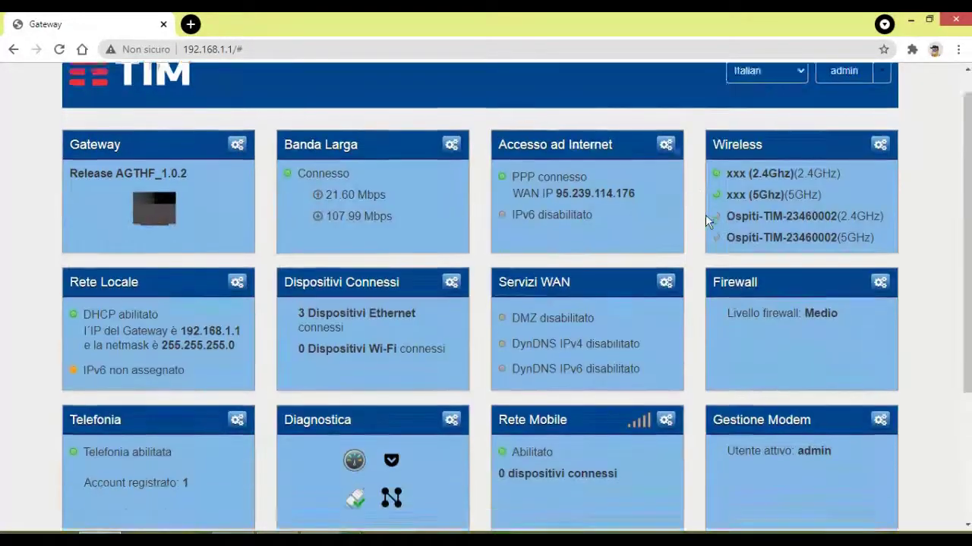
scroll(707, 214, "down", 1)
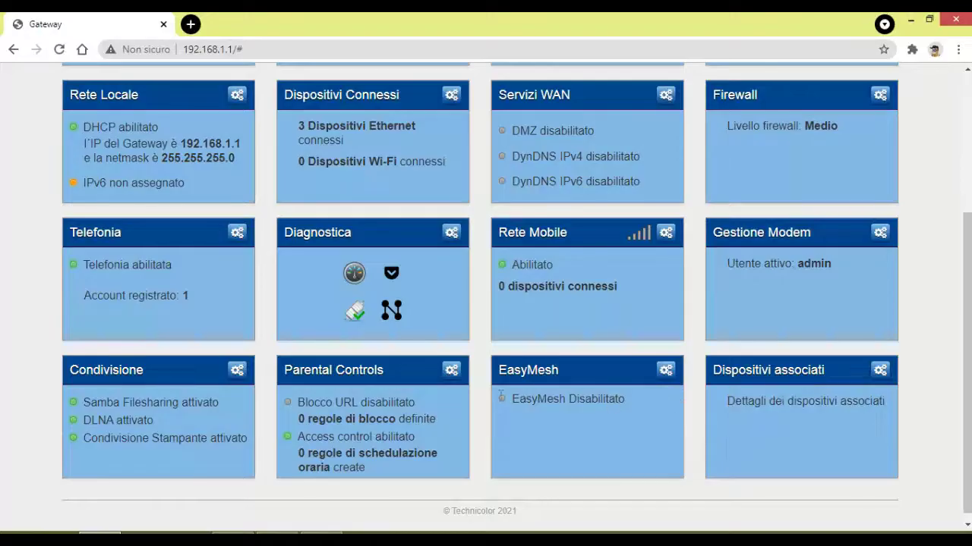
left_click(455, 372)
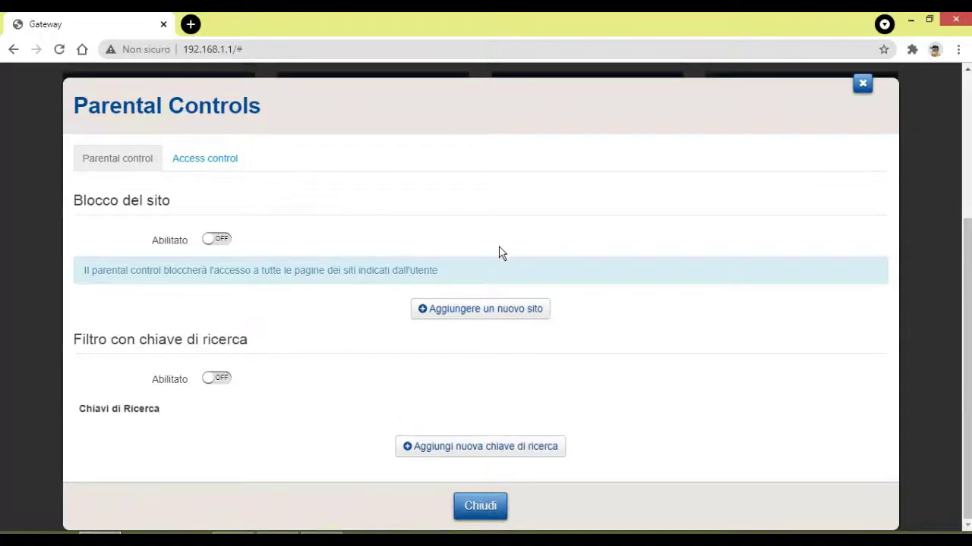
left_click(211, 168)
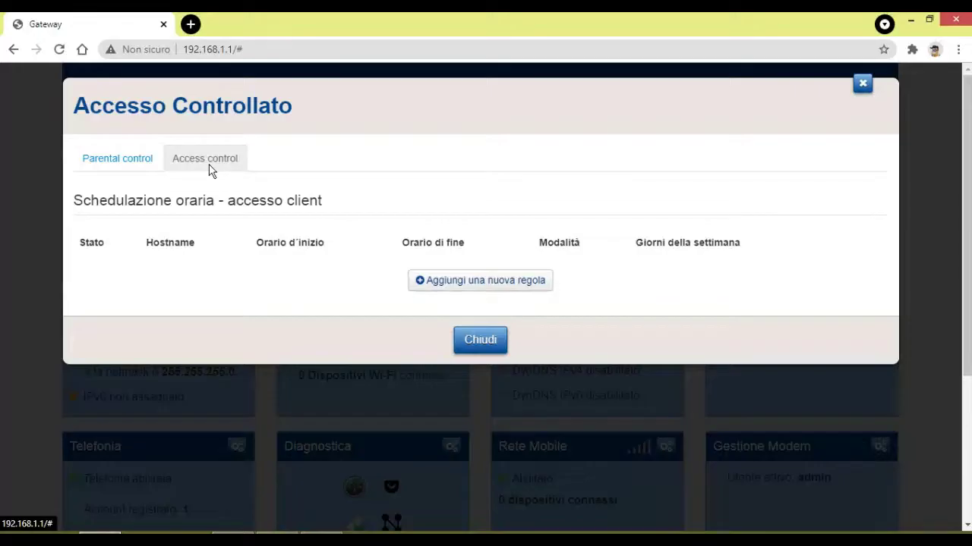
left_click(135, 169)
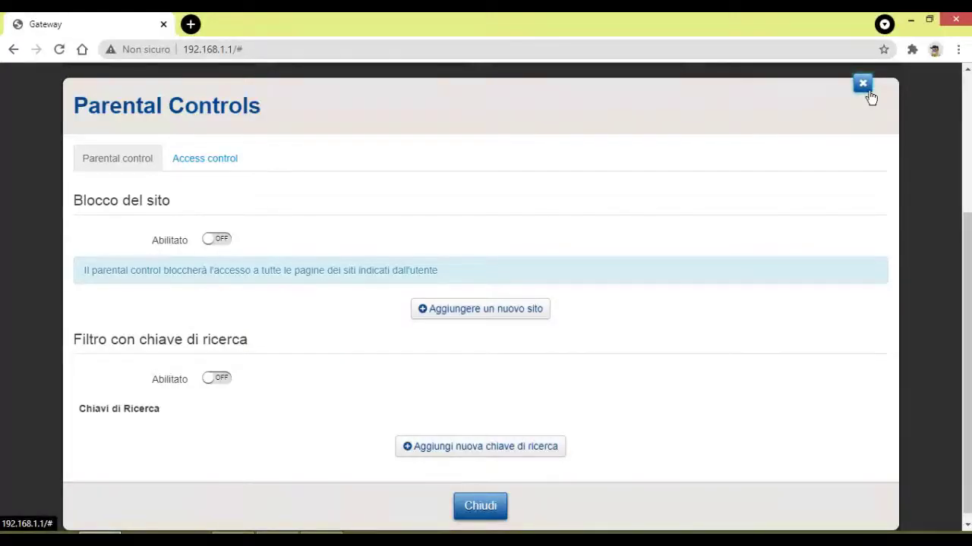
left_click(213, 166)
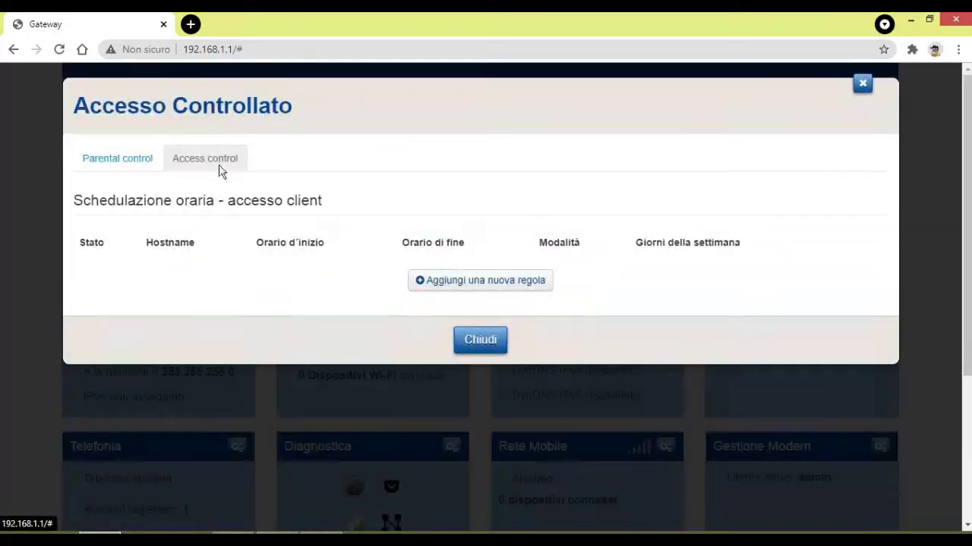
left_click(861, 85)
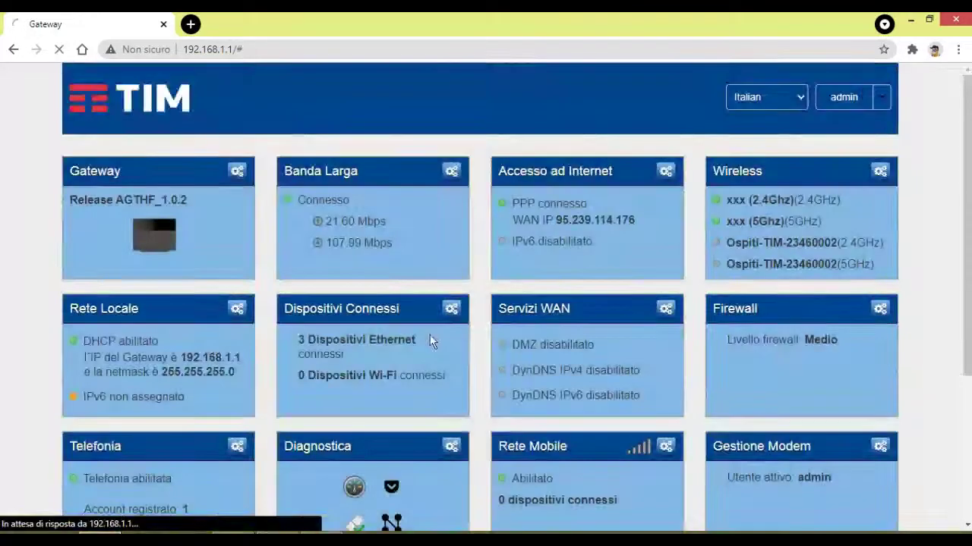
Open the Condivisione card and review the Condivisione dei Contenuti settings down to Informazioni Hard Disk.
scroll(431, 333, "down", 3)
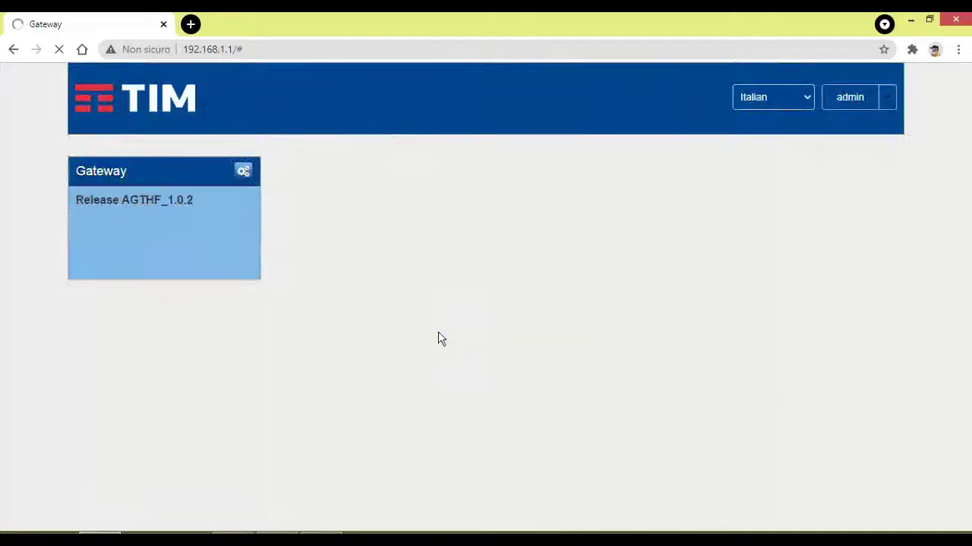
scroll(442, 335, "down", 3)
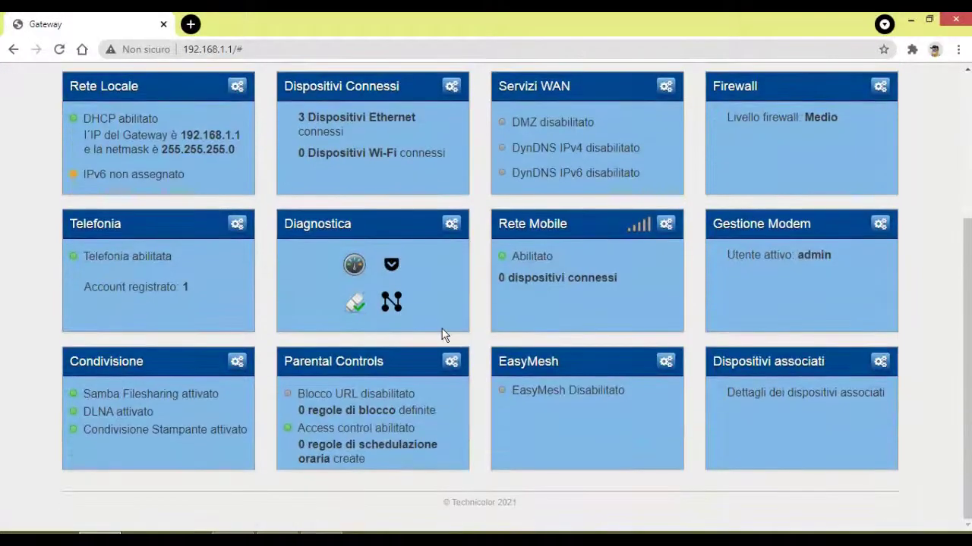
left_click(235, 361)
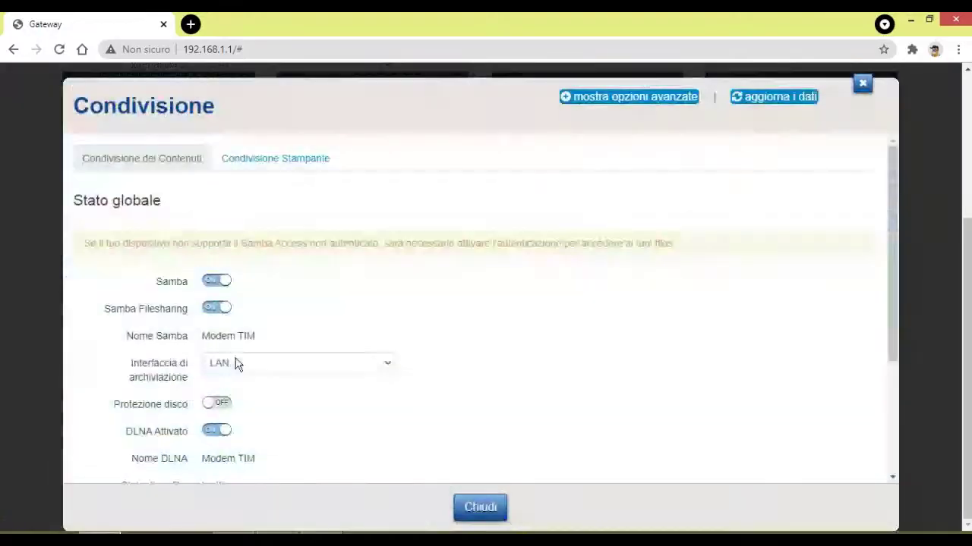
left_click(175, 161)
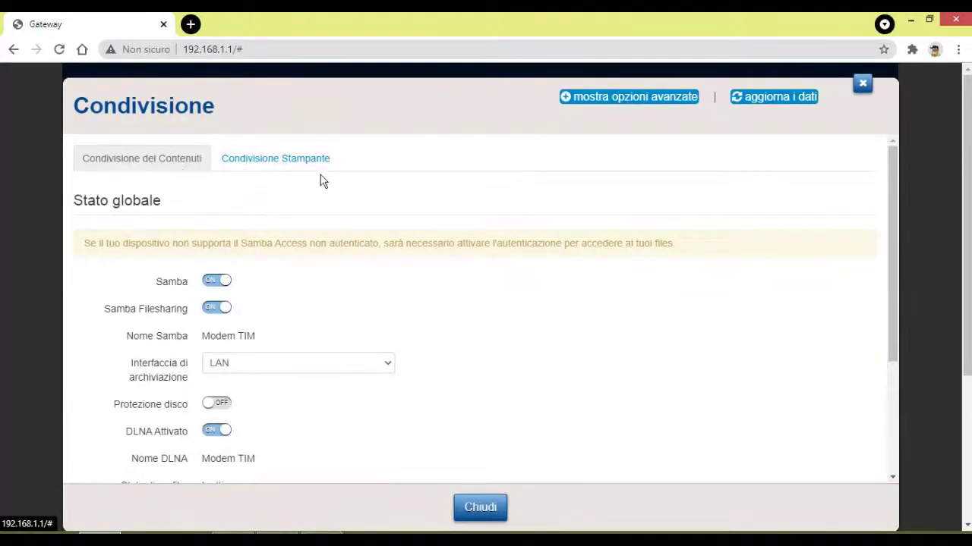
scroll(321, 180, "down", 3)
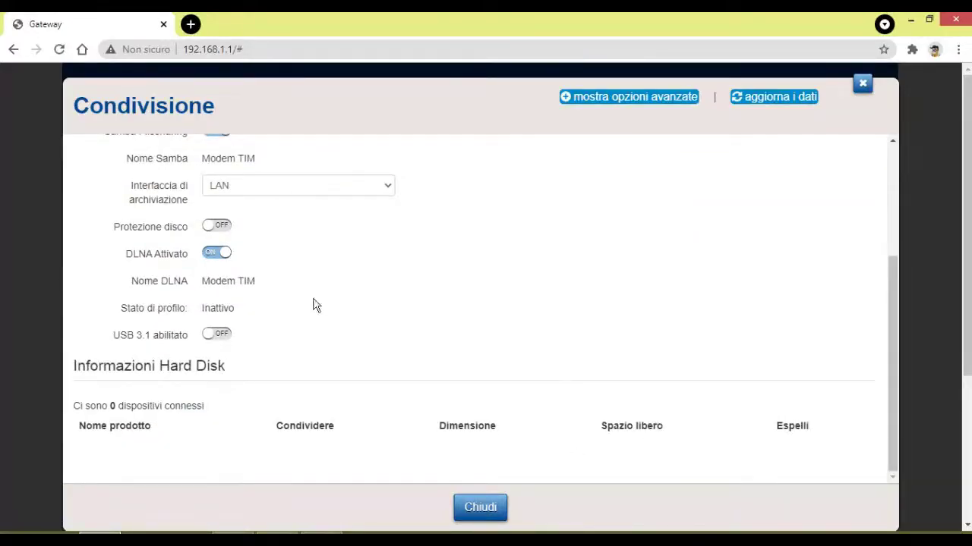
Re-examine the Condivisione dei Contenuti settings from Stato globale down to Informazioni Hard Disk.
scroll(315, 307, "up", 3)
left_click(144, 168)
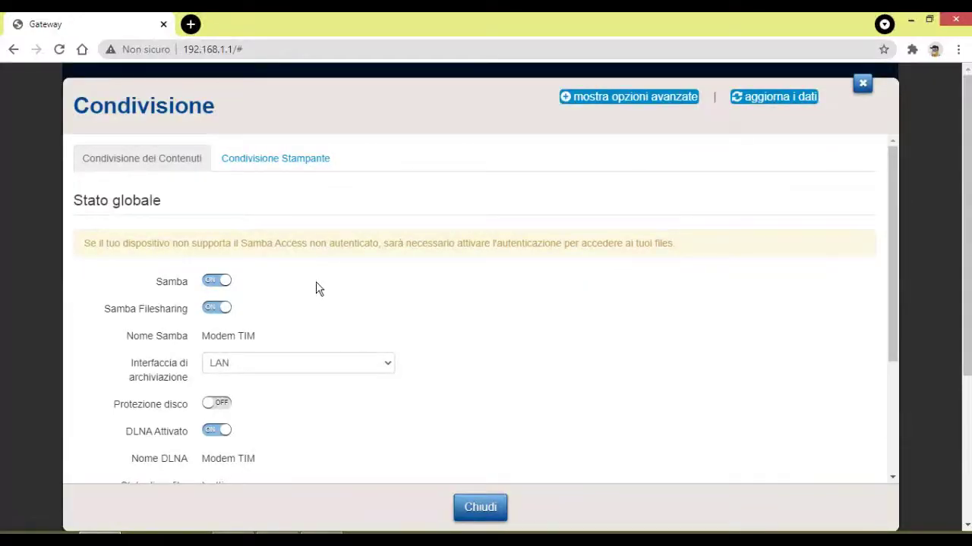
scroll(337, 282, "down", 1)
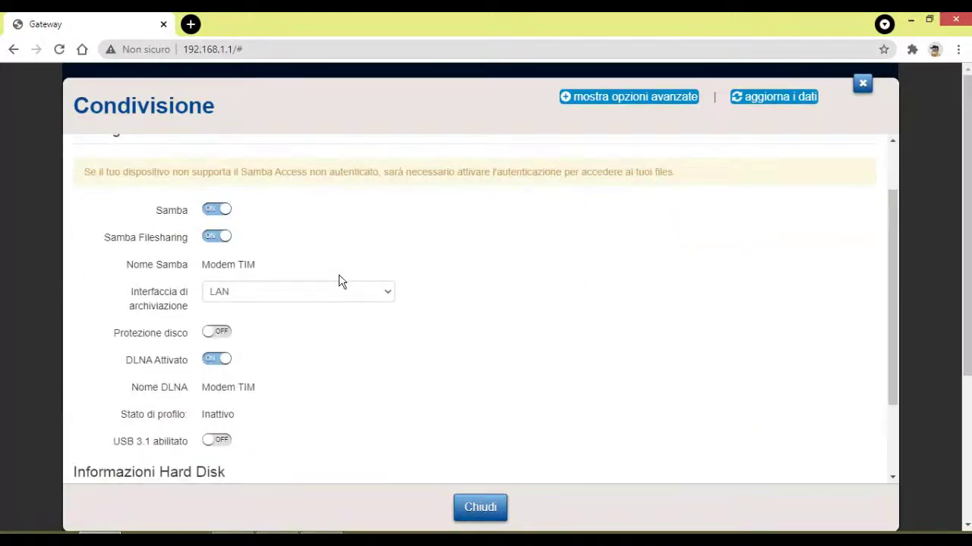
scroll(304, 319, "down", 2)
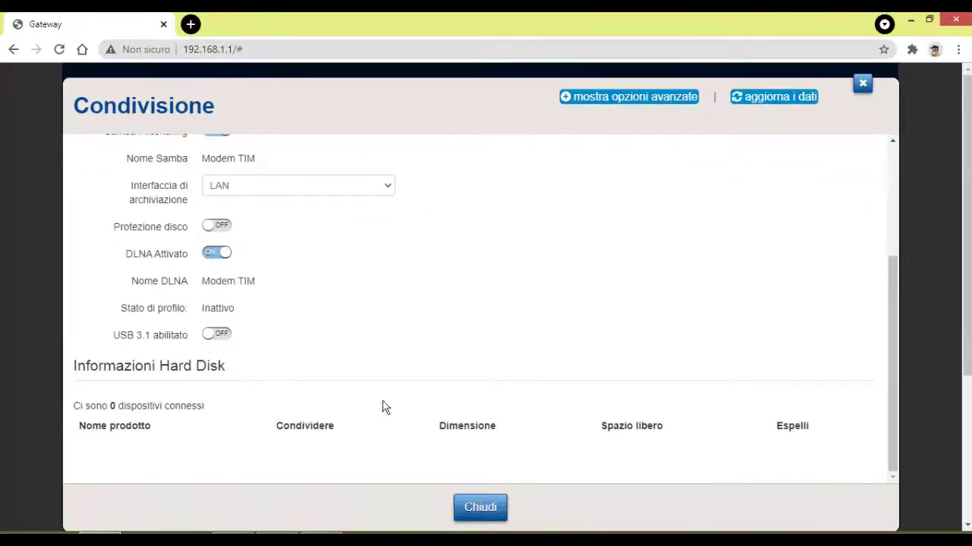
scroll(393, 408, "up", 1)
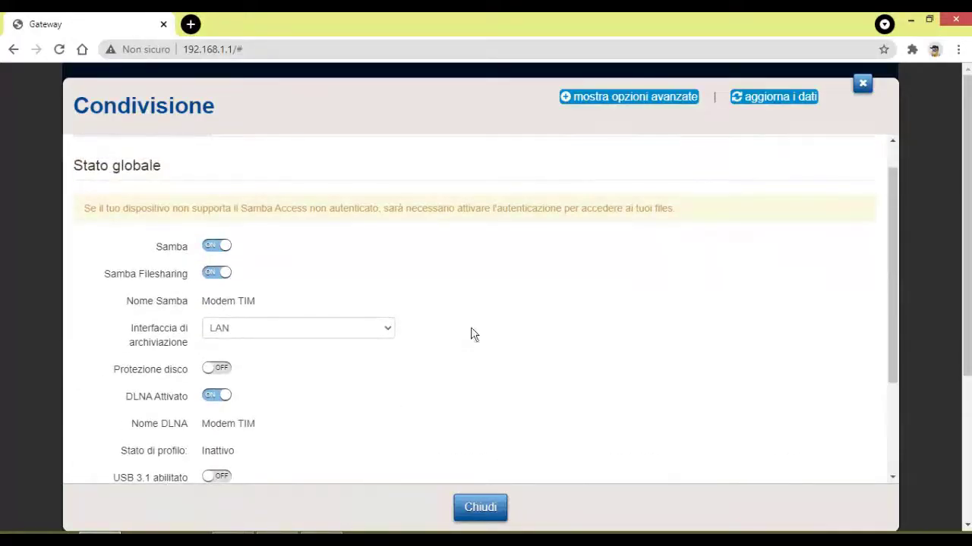
Show the advanced sharing options and review the Samba, storage interface and DLNA settings down to Informazioni Hard Disk.
left_click(625, 99)
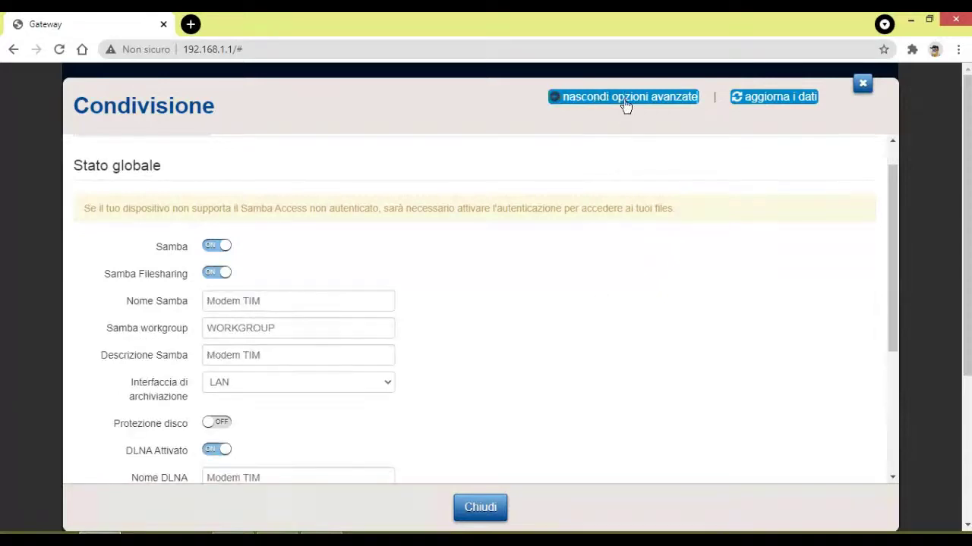
scroll(533, 240, "down", 1)
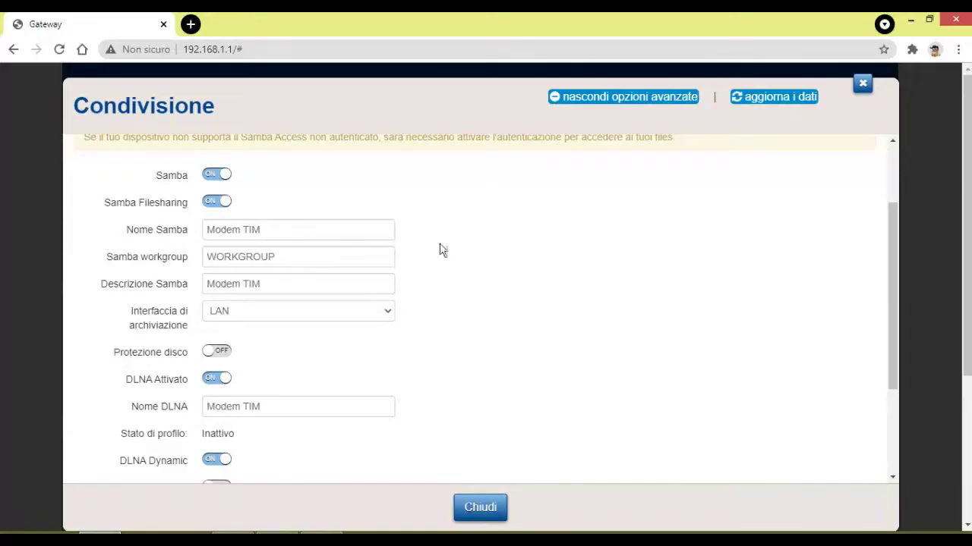
scroll(564, 251, "down", 1)
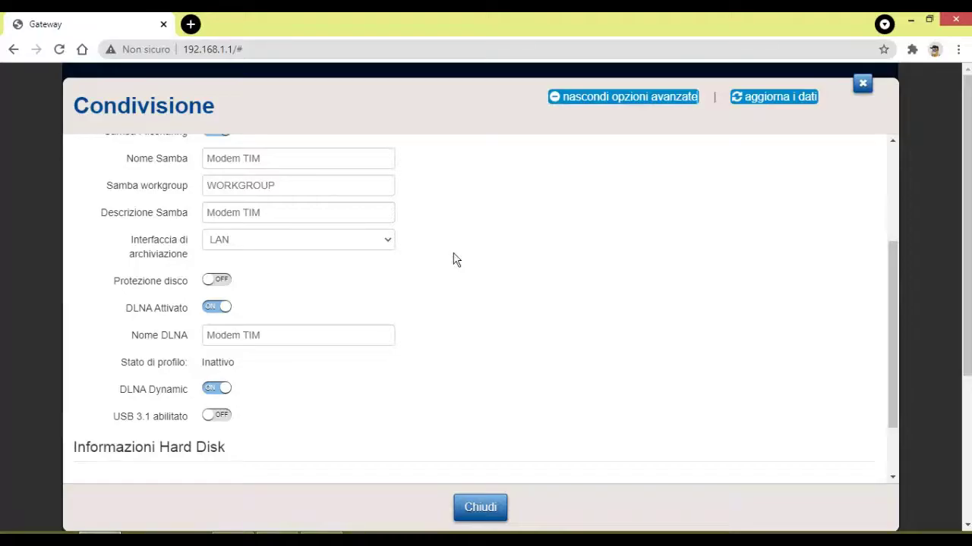
left_click(374, 245)
left_click(375, 245)
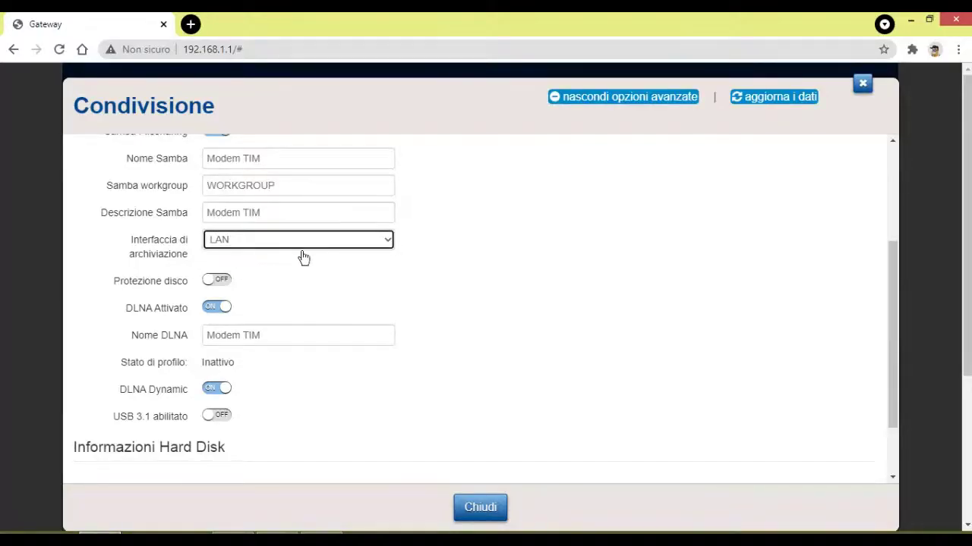
scroll(208, 256, "down", 1)
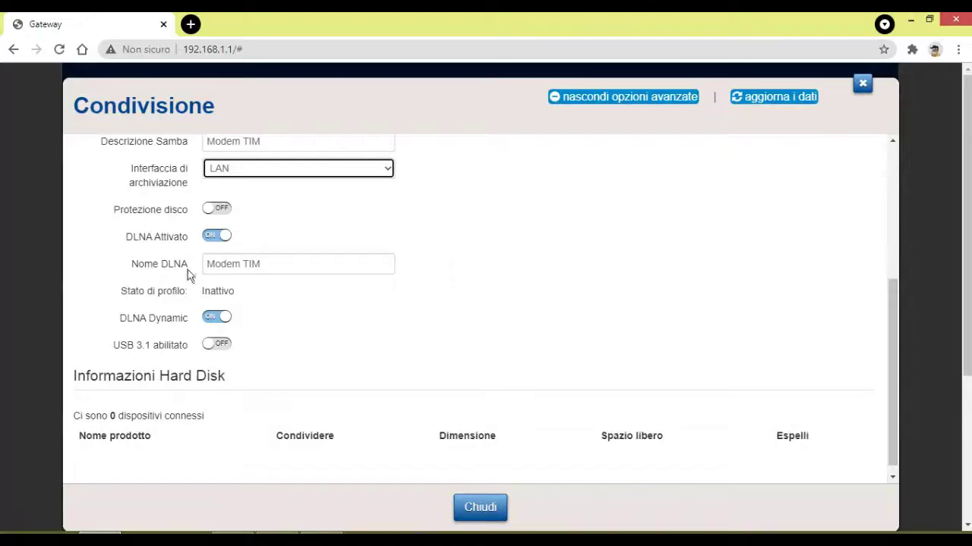
scroll(478, 274, "down", 1)
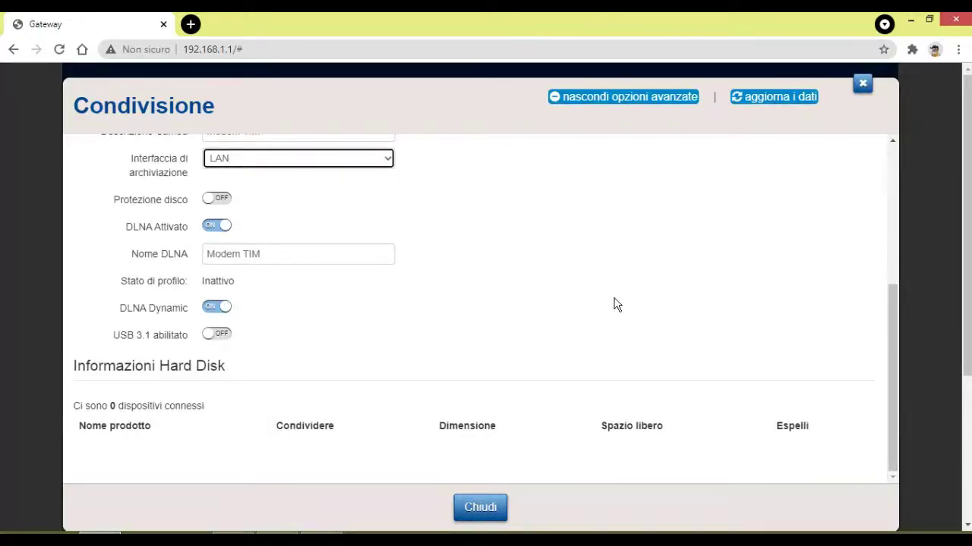
scroll(750, 336, "down", 2)
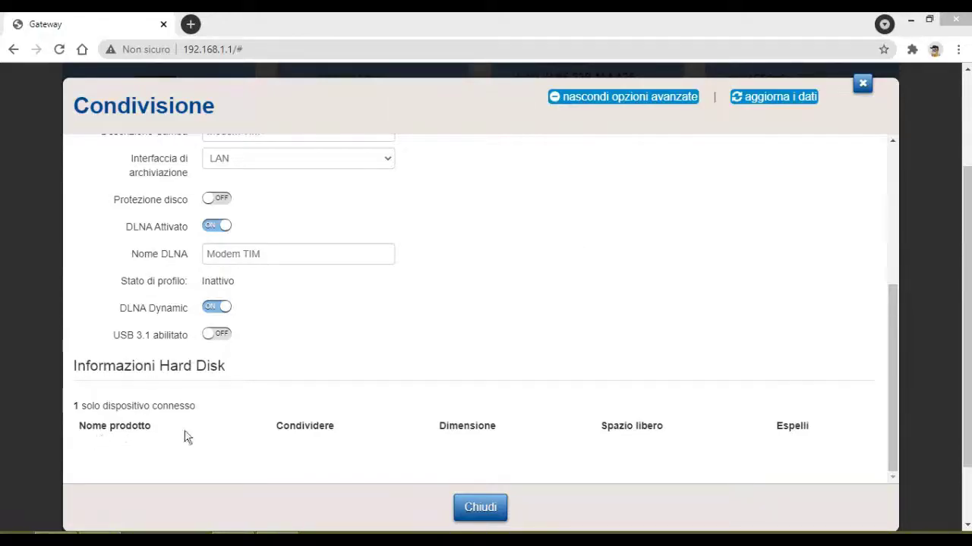
Refresh the sharing data and copy the DataTraveler 2.0 share path listed under Informazioni Hard Disk.
left_click(774, 100)
scroll(610, 243, "down", 1)
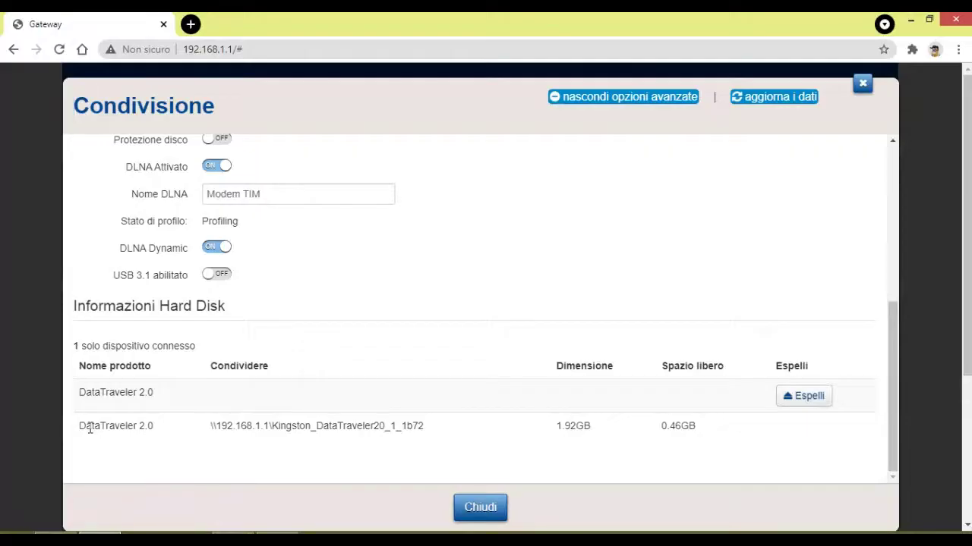
left_click_drag(212, 426, 427, 428)
key("ctrl+c")
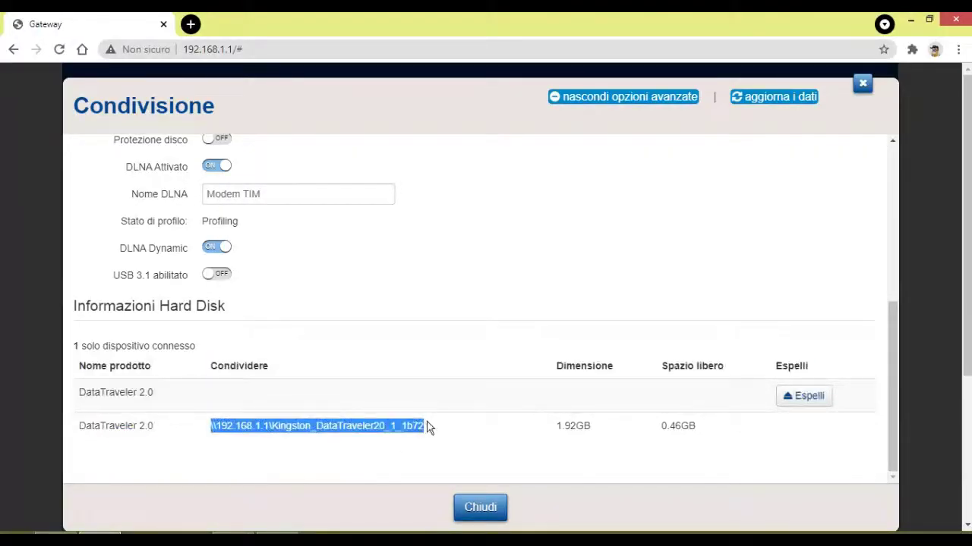
right_click(302, 424)
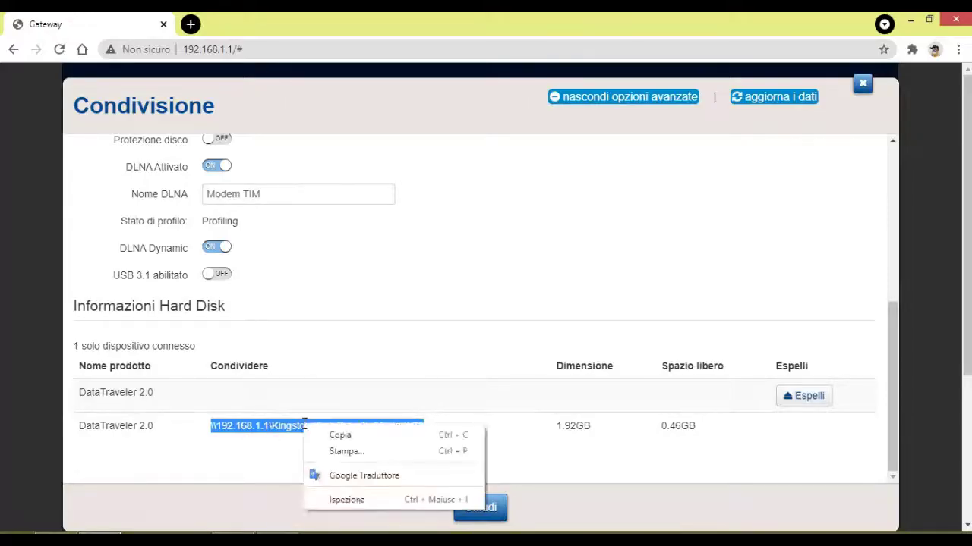
left_click(343, 434)
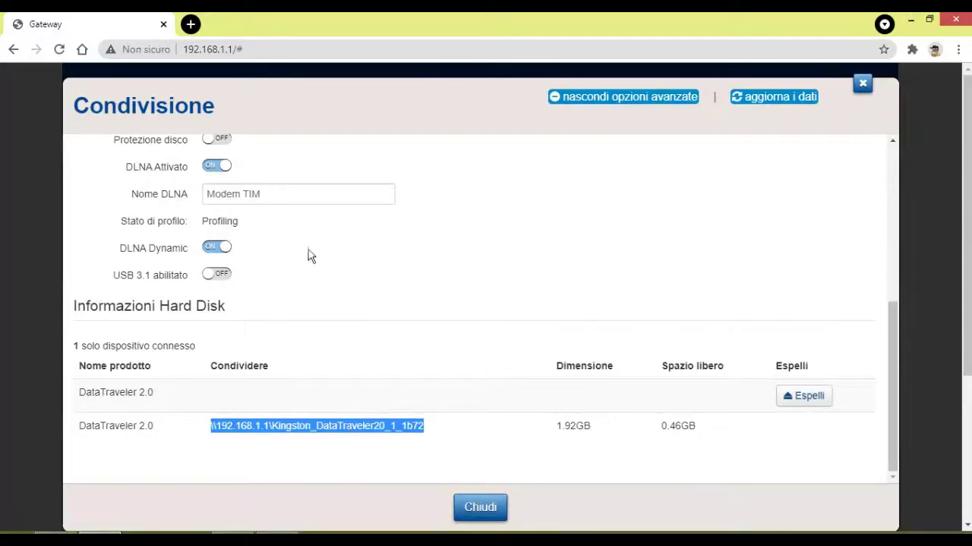
Open the copied share path in a new browser tab, and view file di prova.txt before returning to the folder index.
left_click(191, 25)
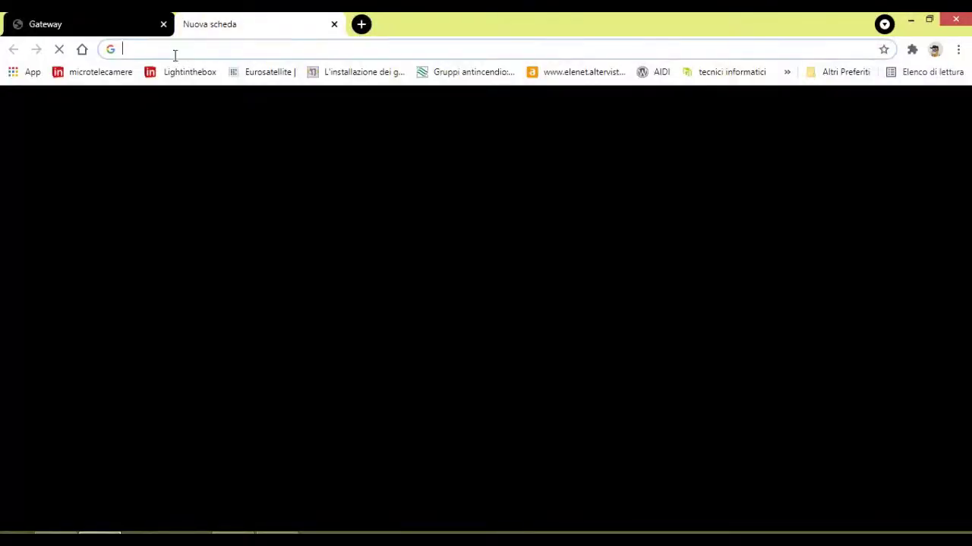
right_click(174, 56)
left_click(208, 127)
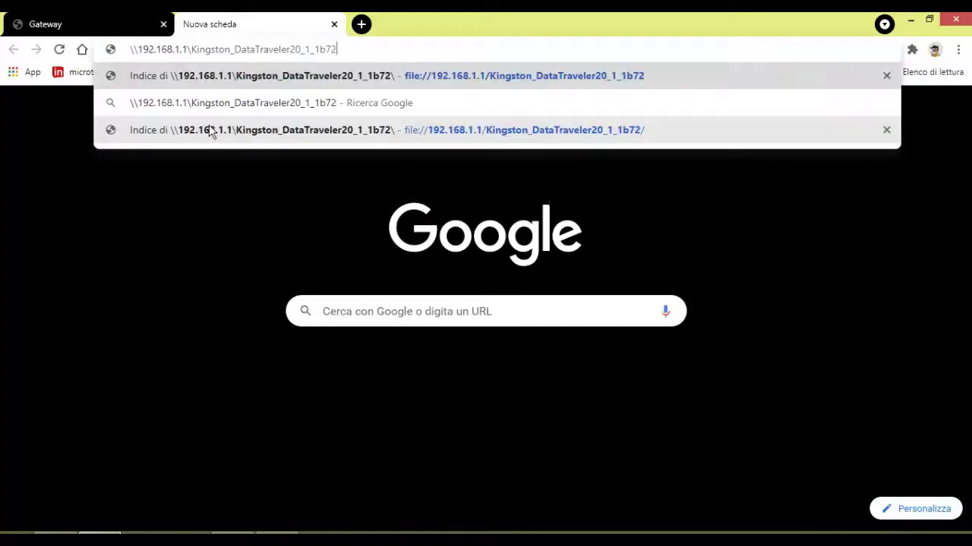
left_click(224, 80)
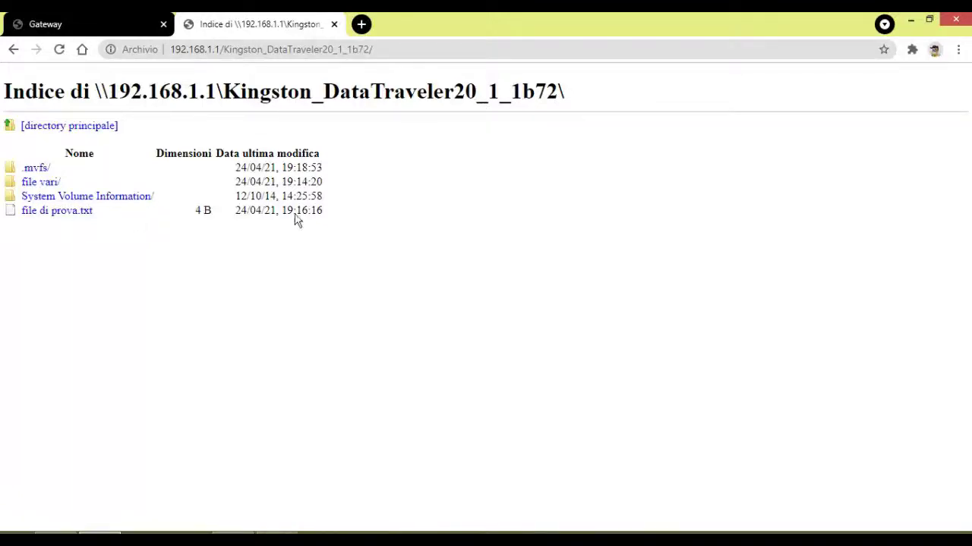
left_click(57, 219)
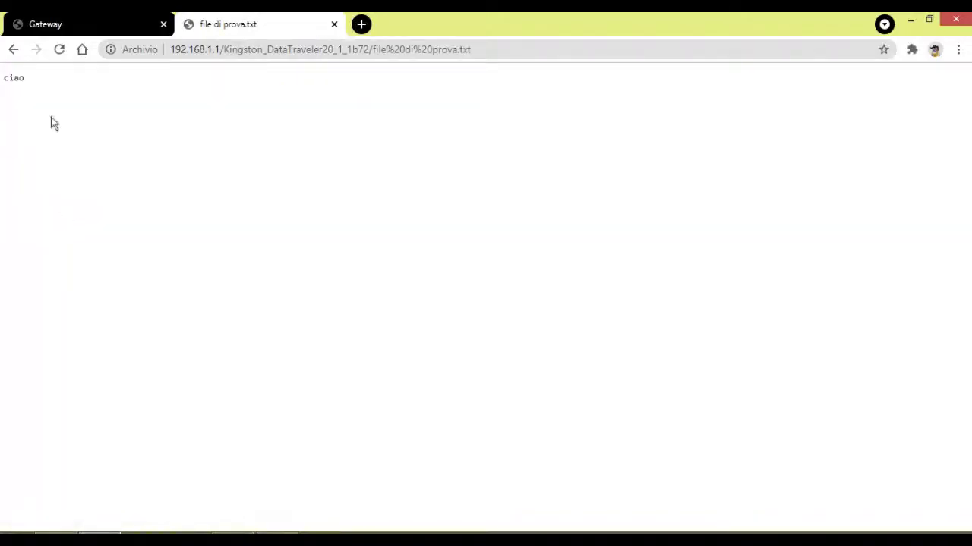
left_click(14, 51)
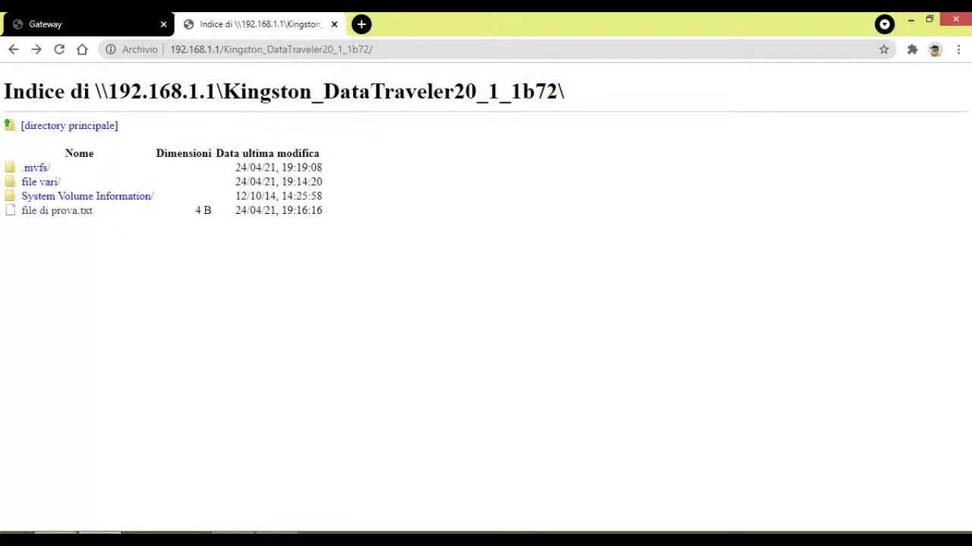
Switch to the prova folder in File Explorer and start creating a new shortcut there.
mouse_move(90, 539)
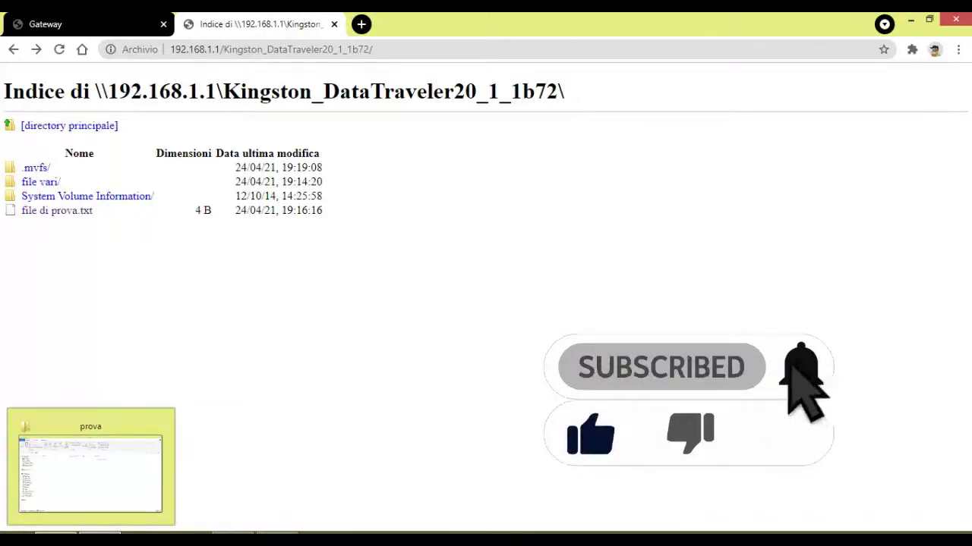
left_click(91, 501)
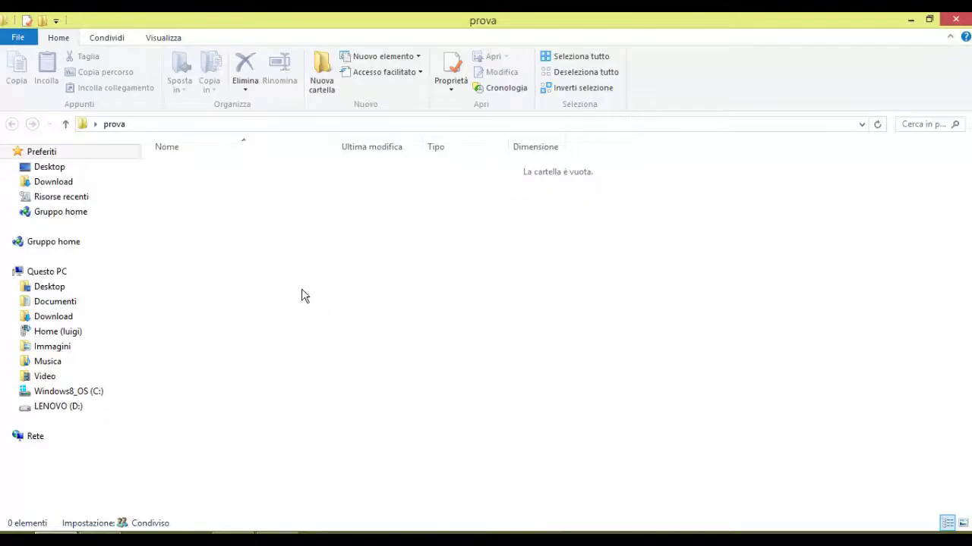
right_click(387, 330)
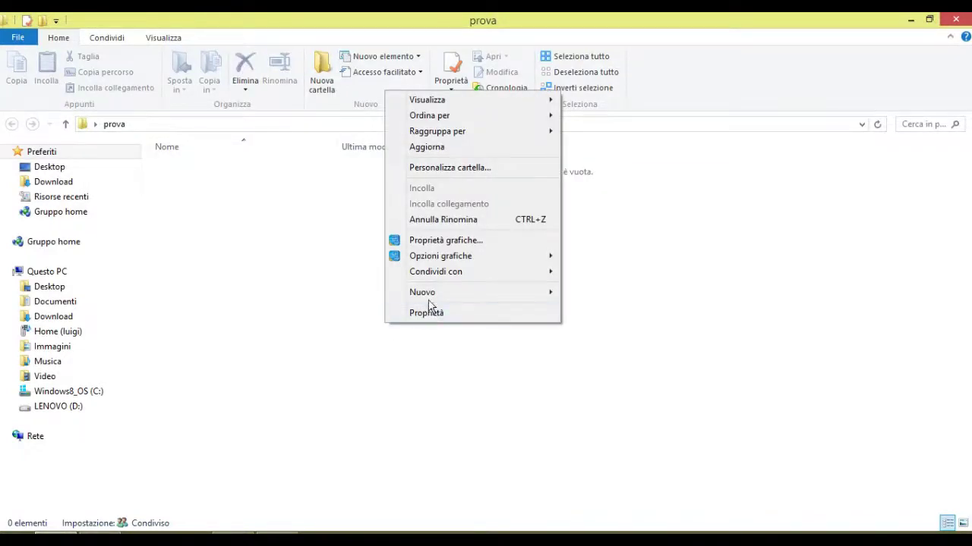
mouse_move(428, 299)
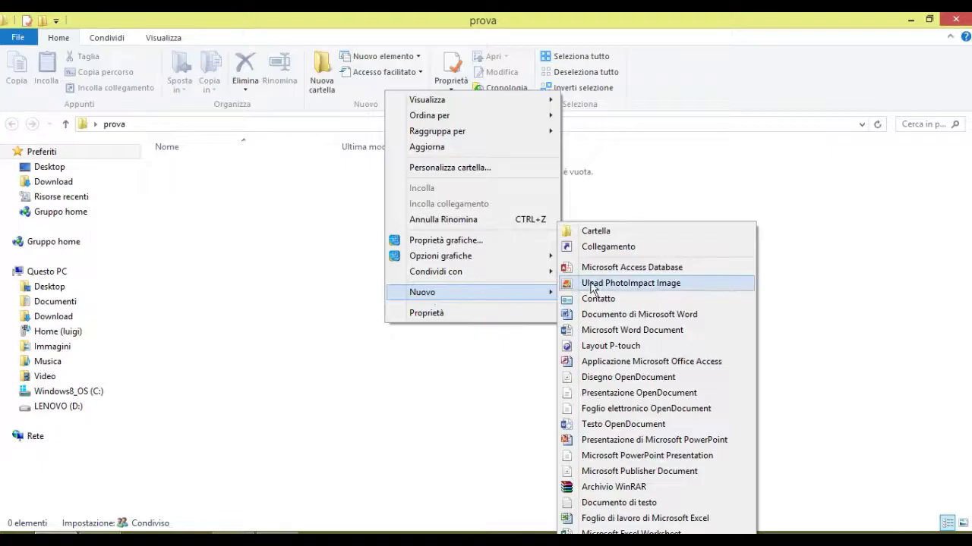
left_click(605, 250)
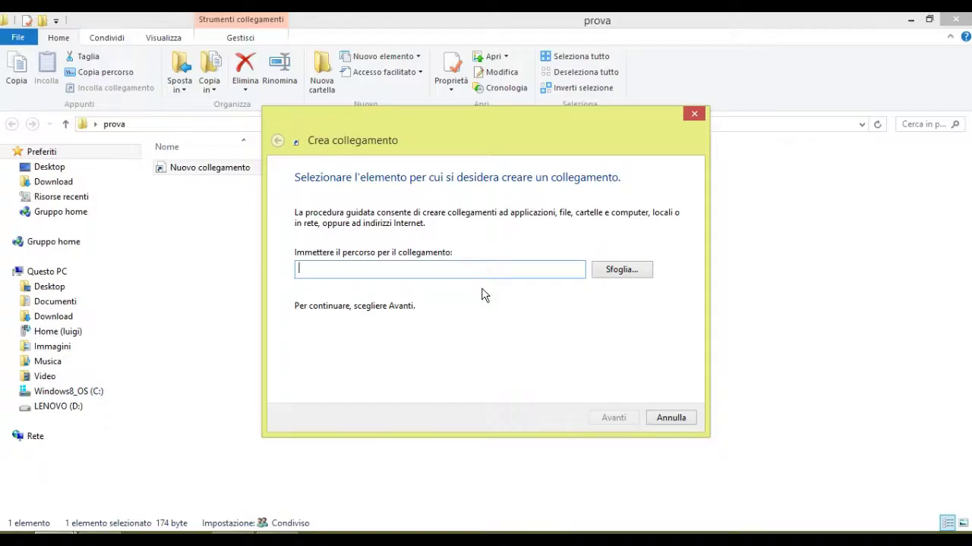
Check the share path on the Condivisione page and set the new shortcut's target to \\192.168.1.1\Kingston_DataTraveler20_1_1b72.
left_click(99, 533)
left_click(129, 27)
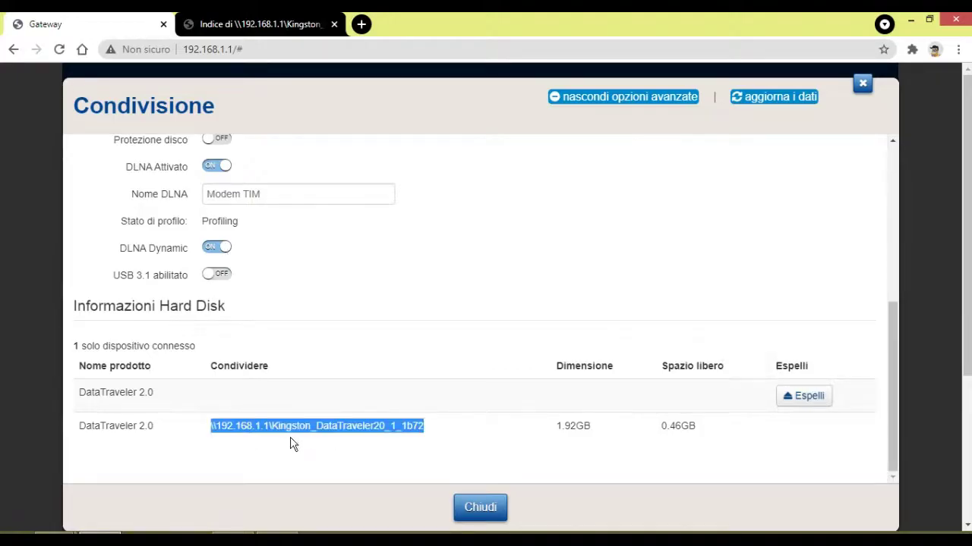
mouse_move(219, 529)
left_click(232, 503)
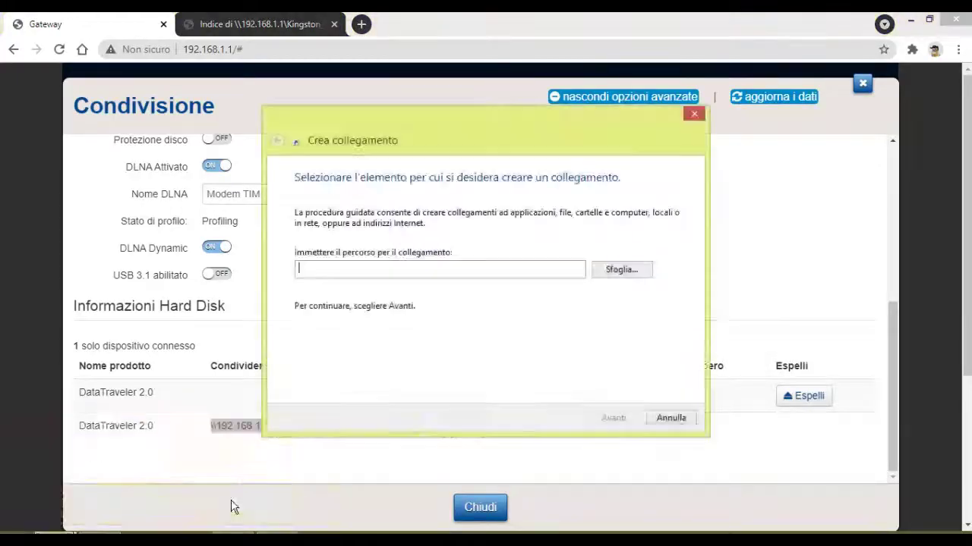
right_click(348, 267)
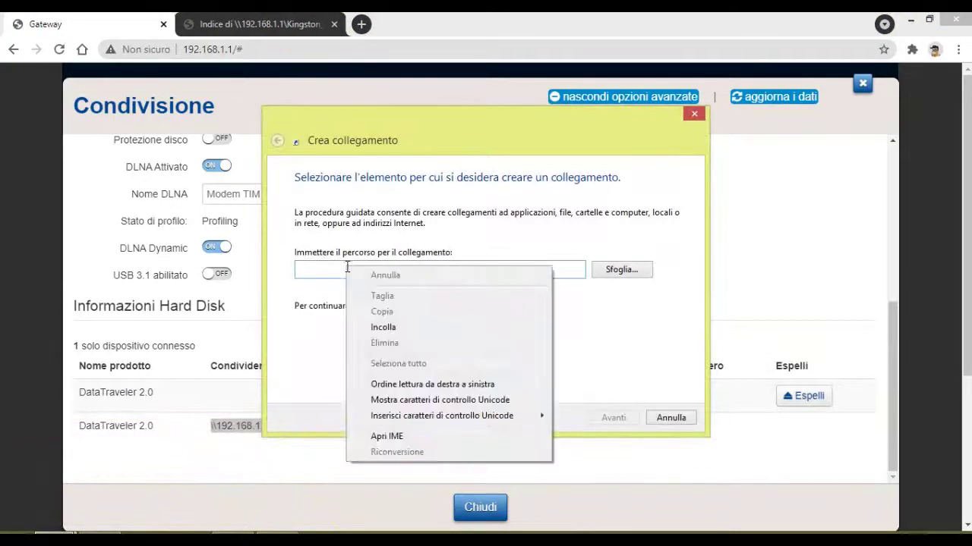
left_click(395, 328)
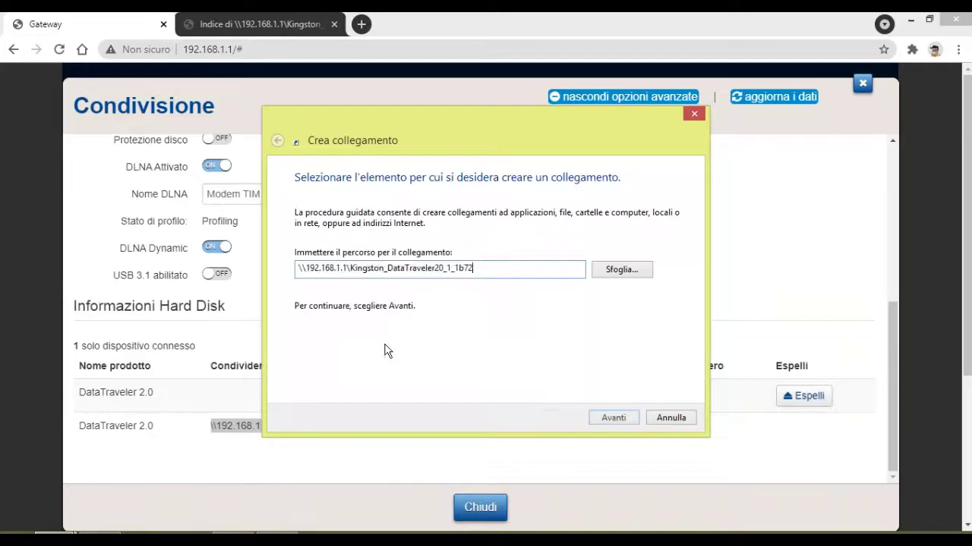
left_click(616, 418)
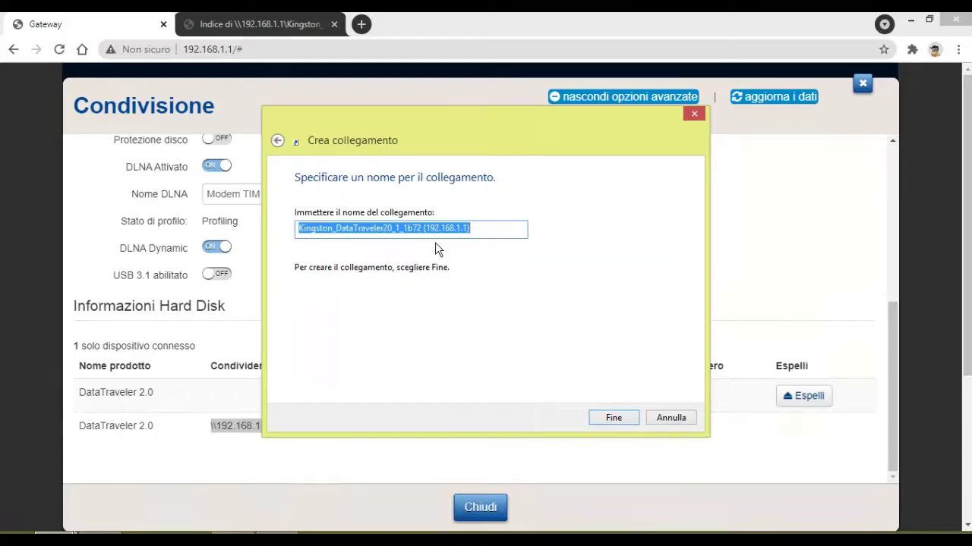
Finish the shortcut with the name PENNETTA TIM HUB and open it from the prova folder.
type("PENNE")
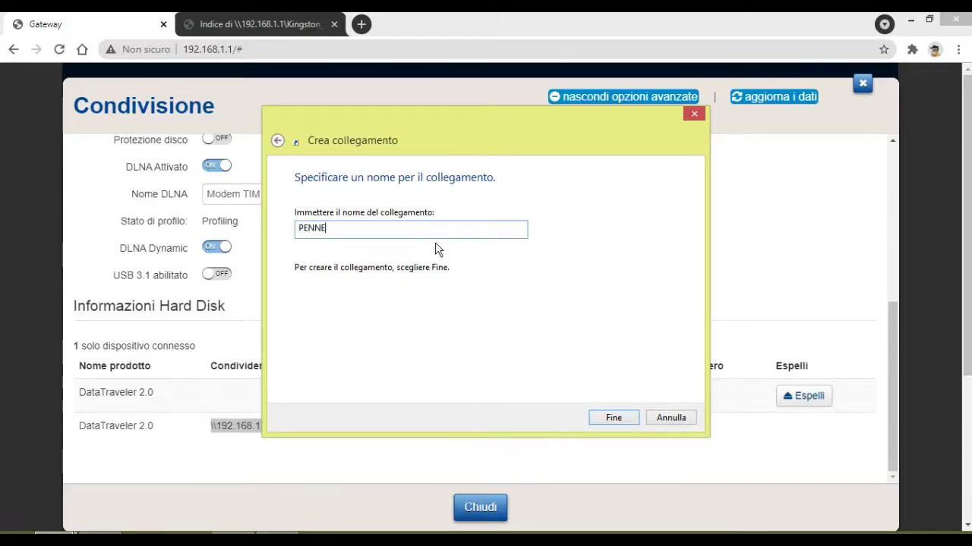
type("TTA TIM HUB")
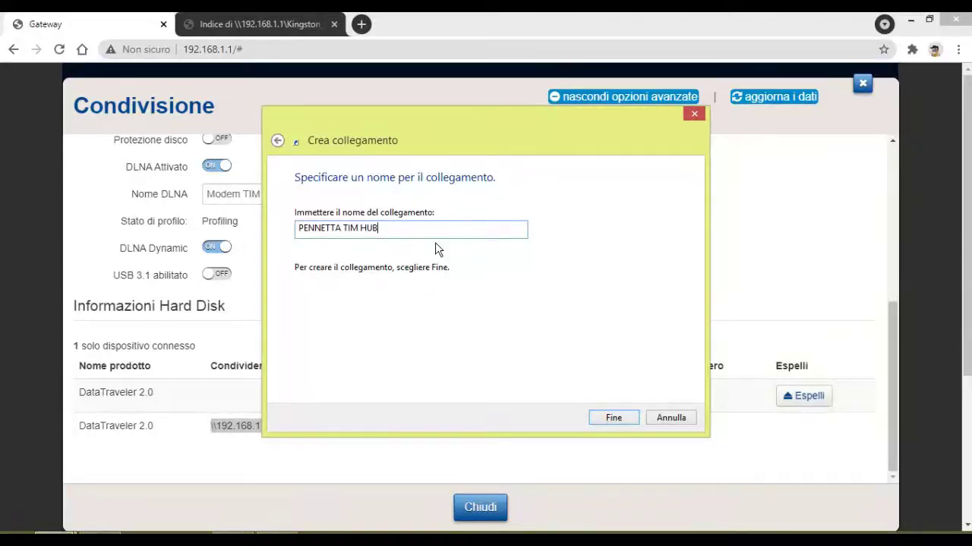
left_click(616, 418)
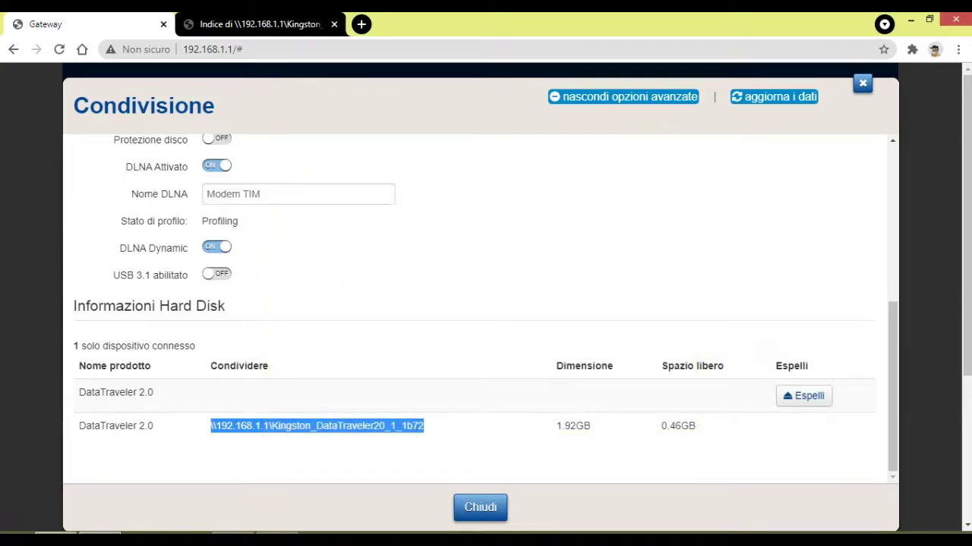
left_click(84, 463)
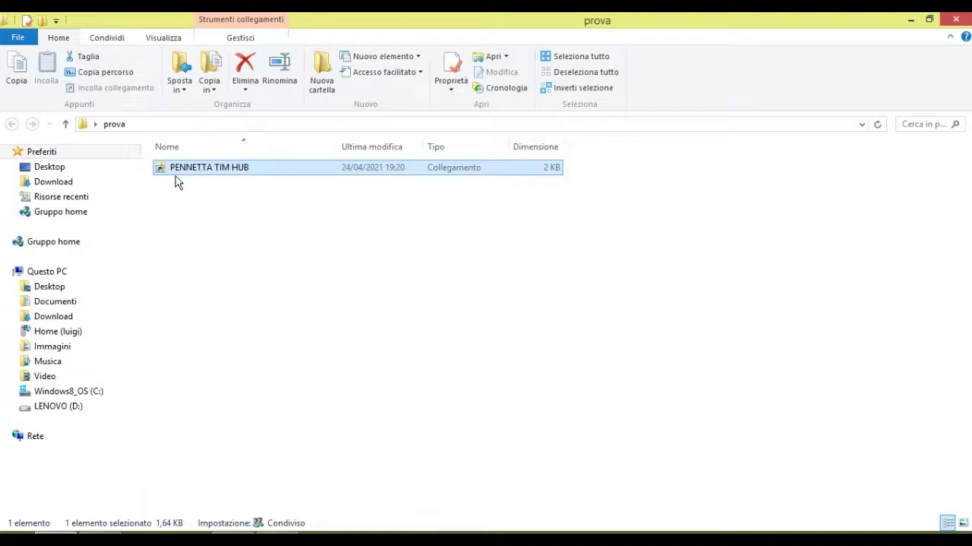
double_click(217, 170)
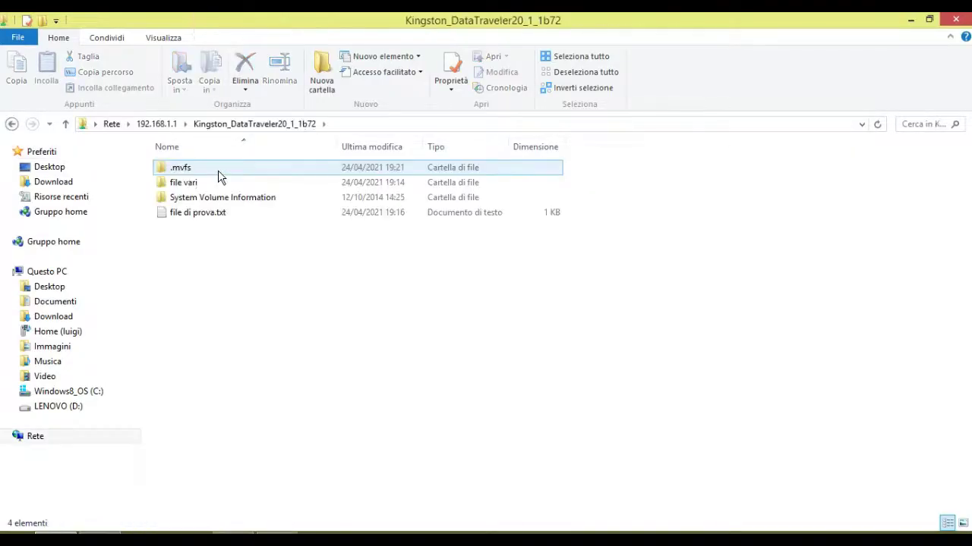
Open file di prova.txt from the shared folder, add CIAO CIAO to its text, save it and check the file's details.
double_click(201, 220)
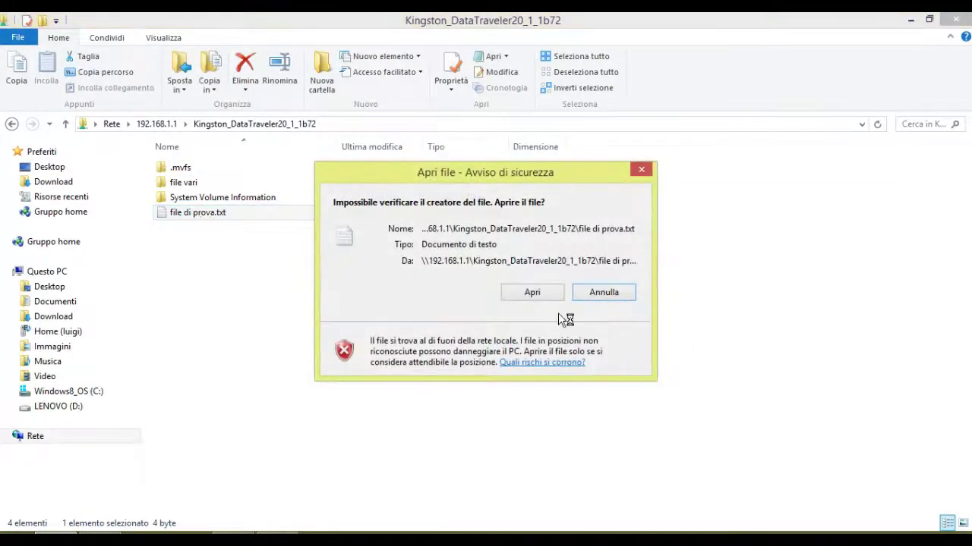
left_click(542, 295)
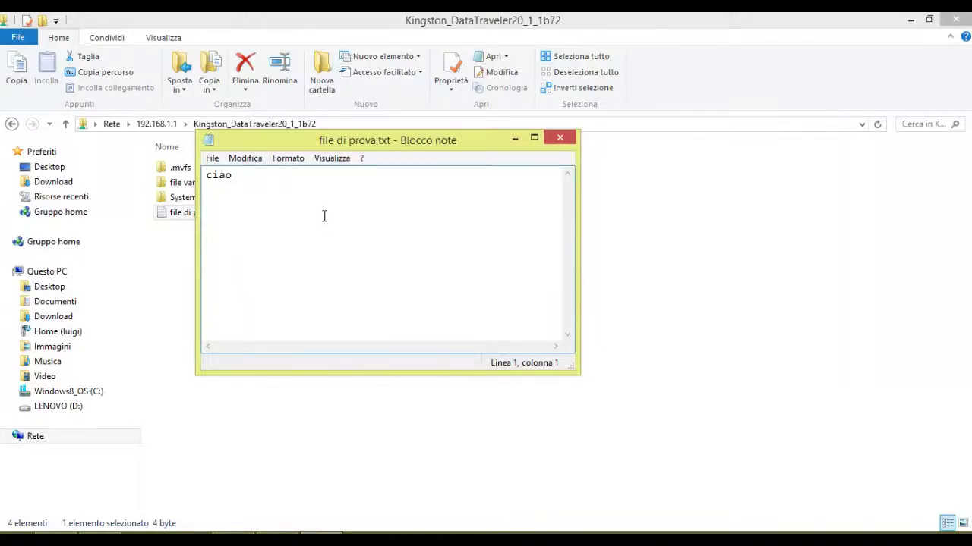
key("Right")
key("Right")
type("CIAO CIAO")
left_click(447, 298)
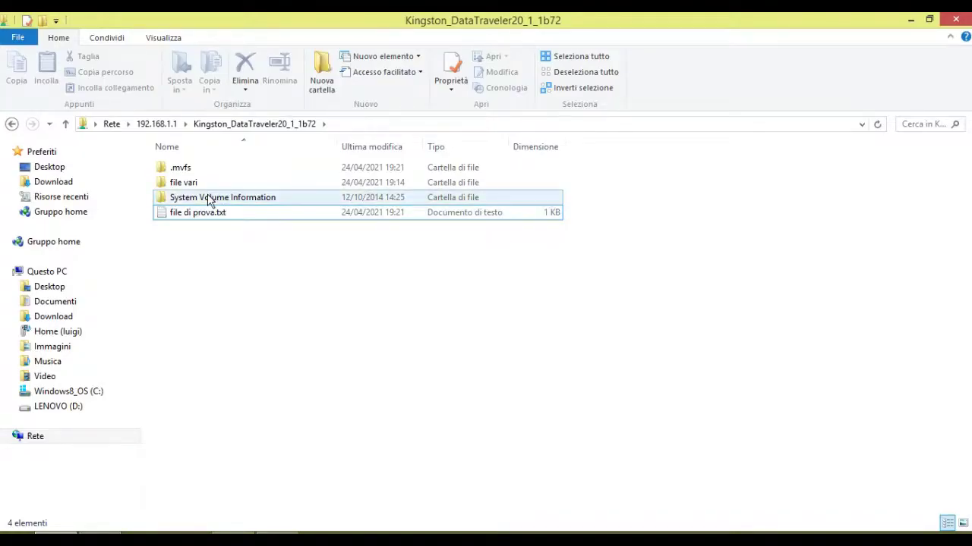
left_click(242, 216)
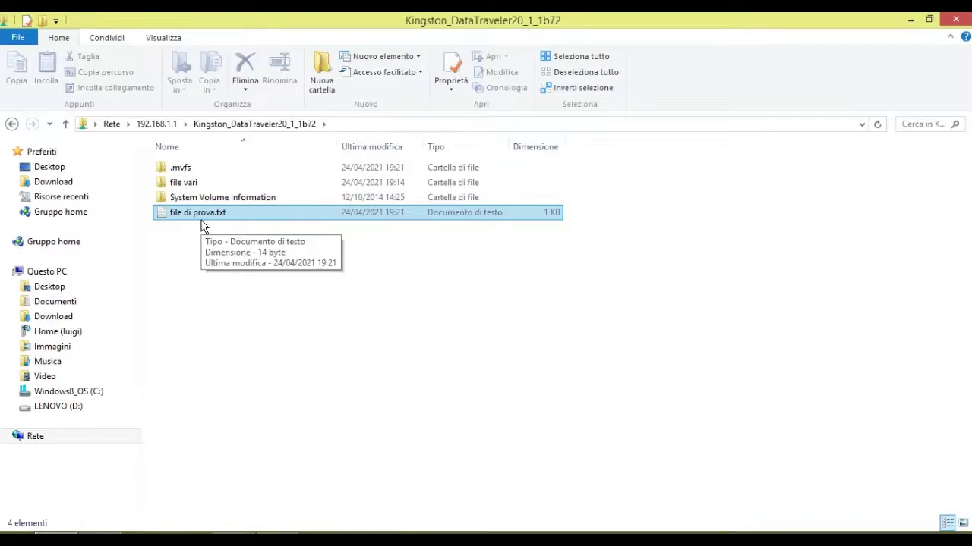
left_click(281, 297)
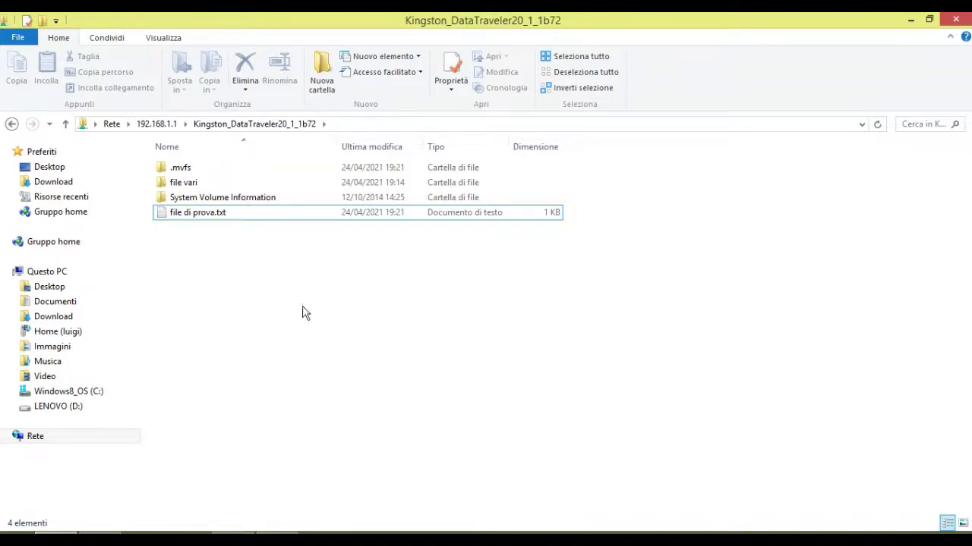
Create a new Microsoft Word document named DJDJDJ.docx in the shared Kingston folder.
right_click(278, 286)
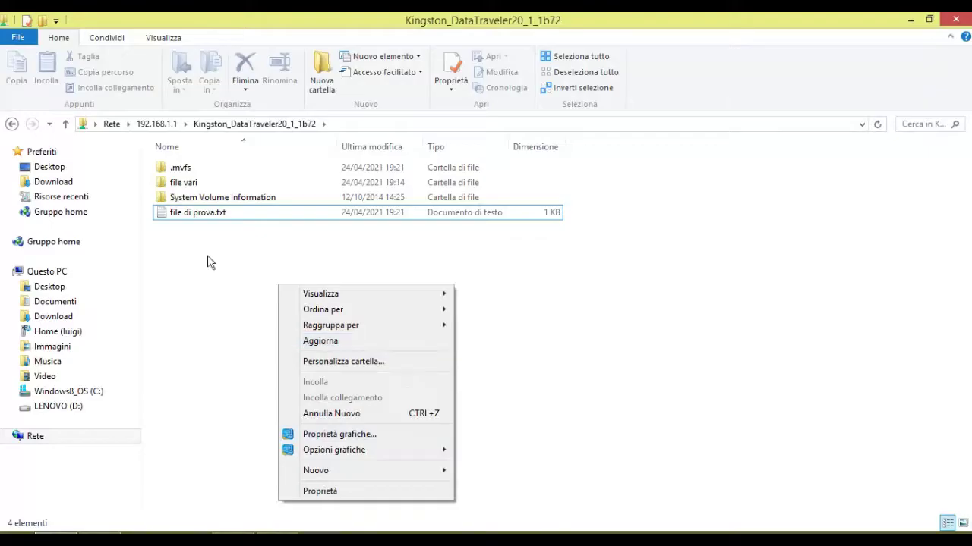
left_click(220, 290)
right_click(223, 287)
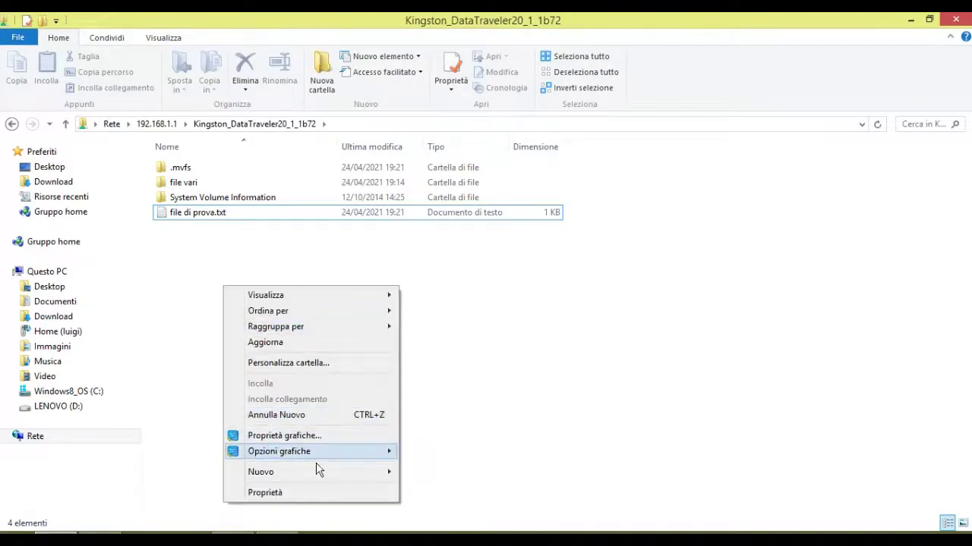
mouse_move(379, 473)
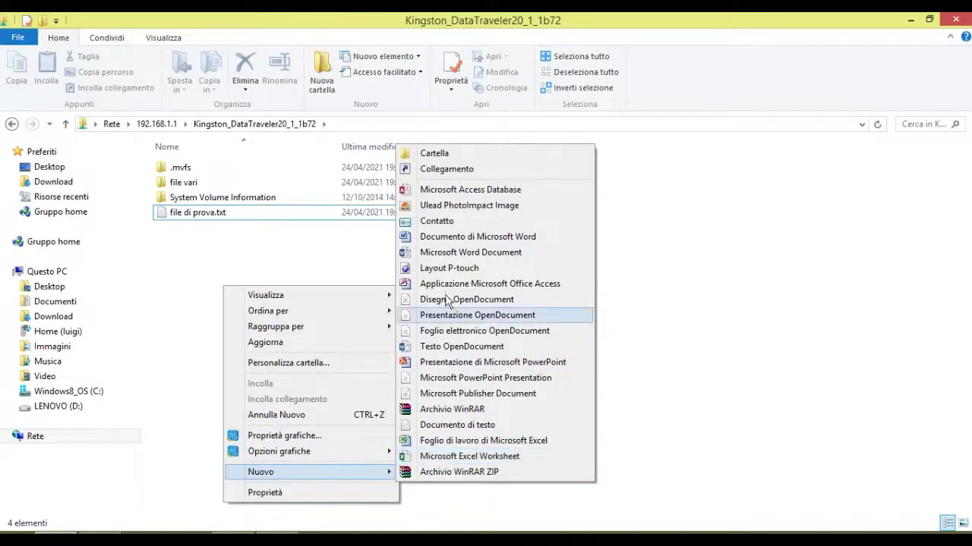
left_click(456, 252)
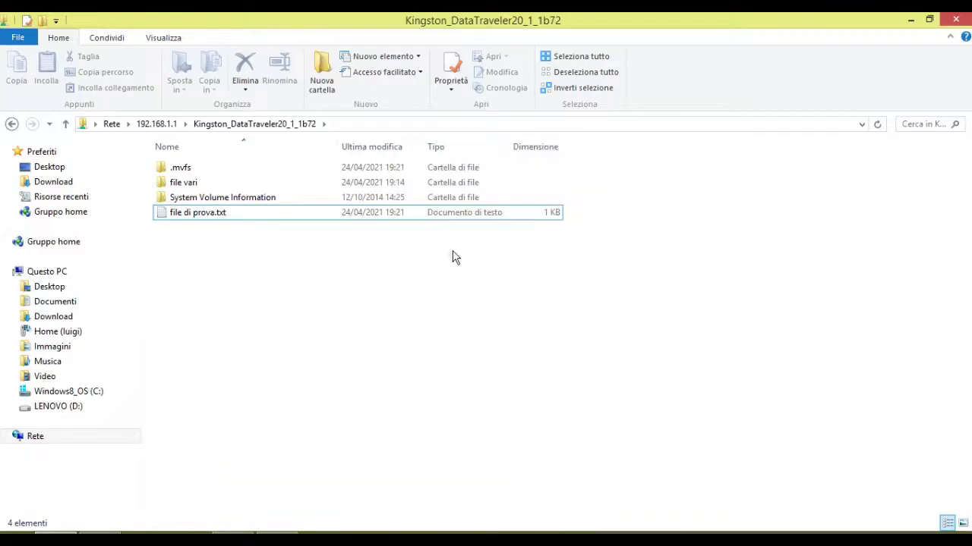
type("DJDJDJ.docx")
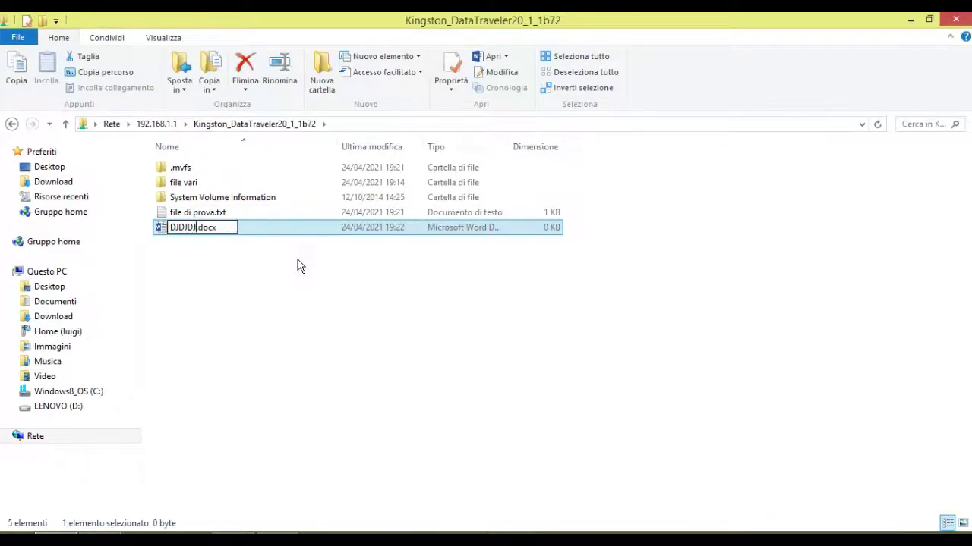
left_click(307, 326)
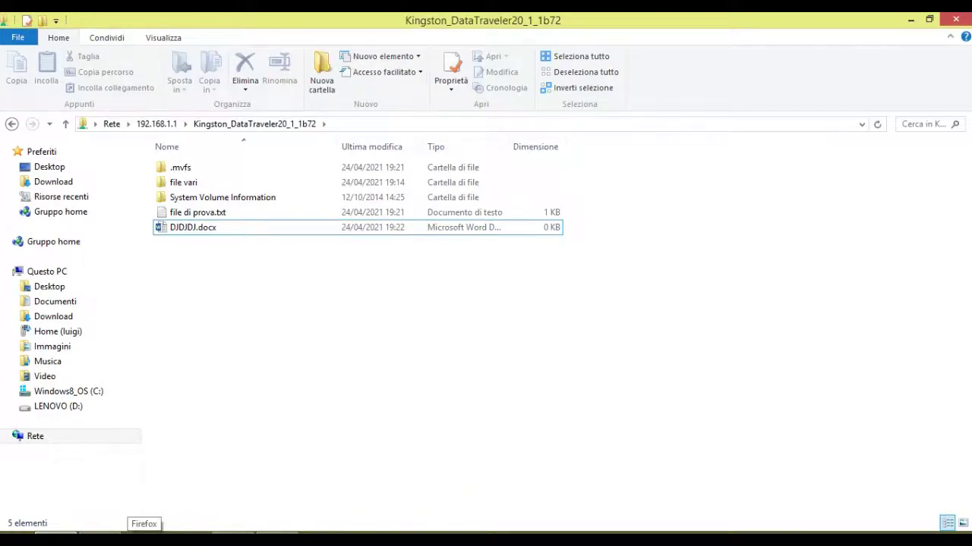
Switch to the browser, reload the share's index page to check its files, and return to the shared folder in File Explorer.
left_click(99, 540)
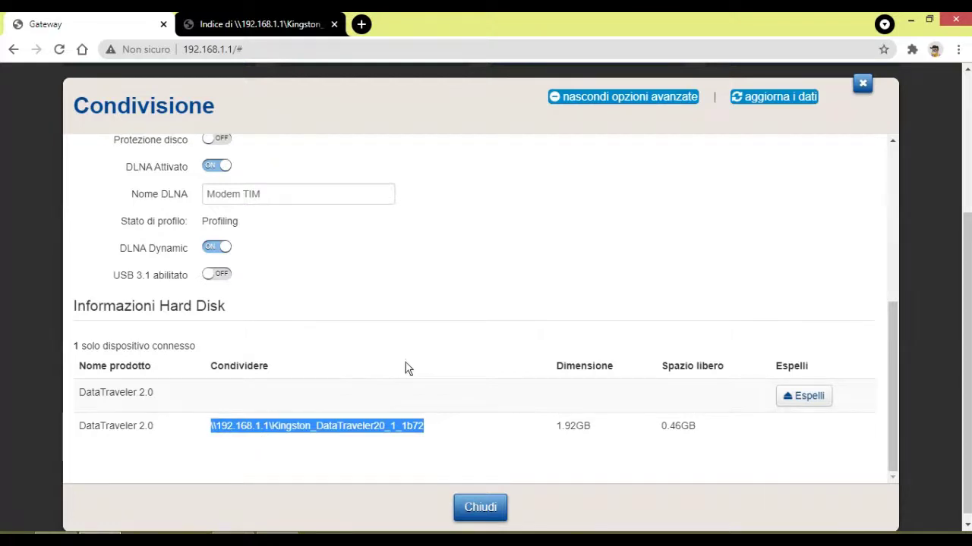
left_click(290, 27)
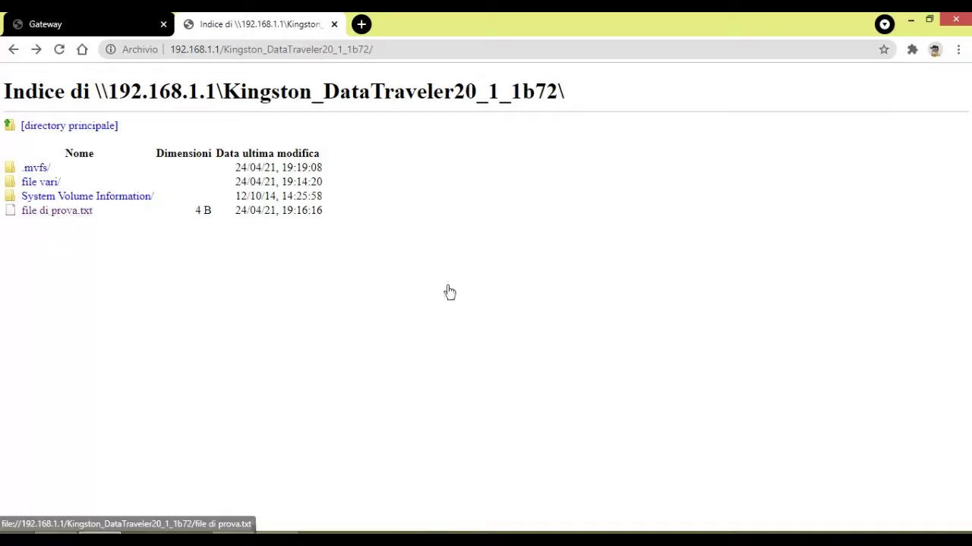
left_click(64, 52)
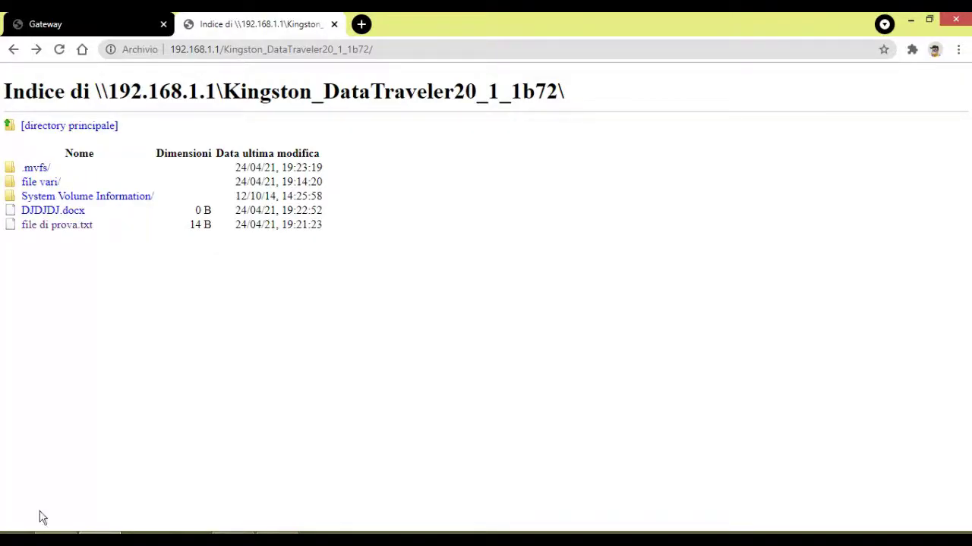
left_click(55, 540)
left_click(55, 541)
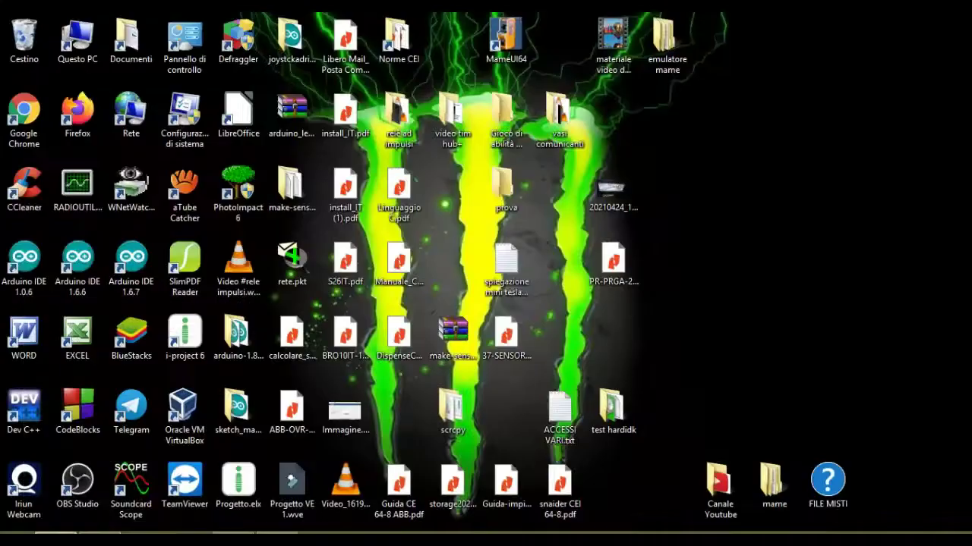
left_click(55, 541)
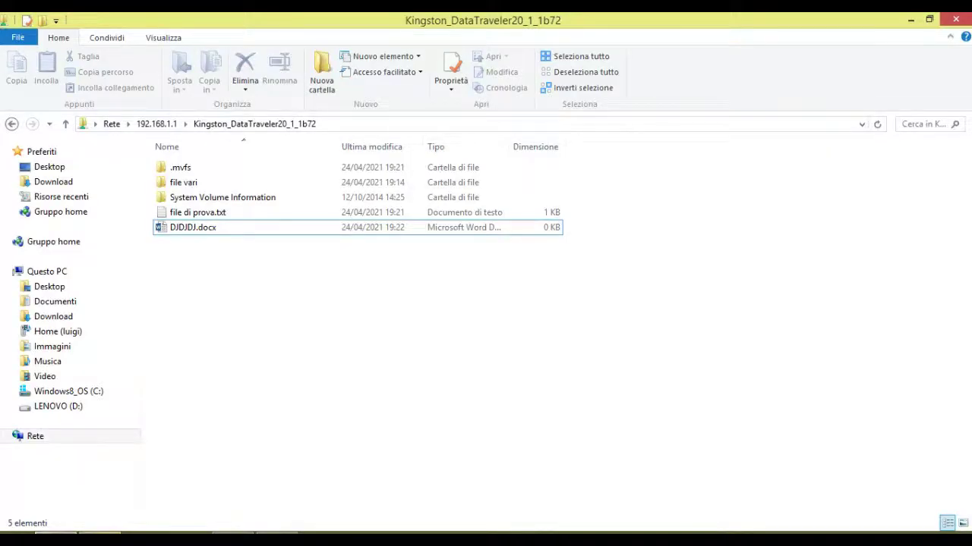
Return to the browser, close the share index tab, and eject the DataTraveler 2.0 stick in Condivisione before closing the card.
left_click(99, 540)
left_click(98, 24)
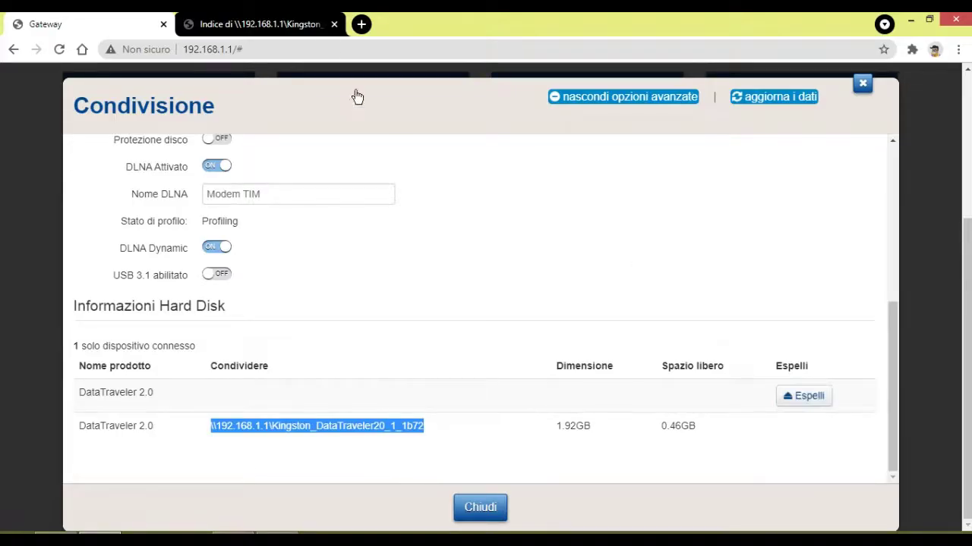
left_click(335, 25)
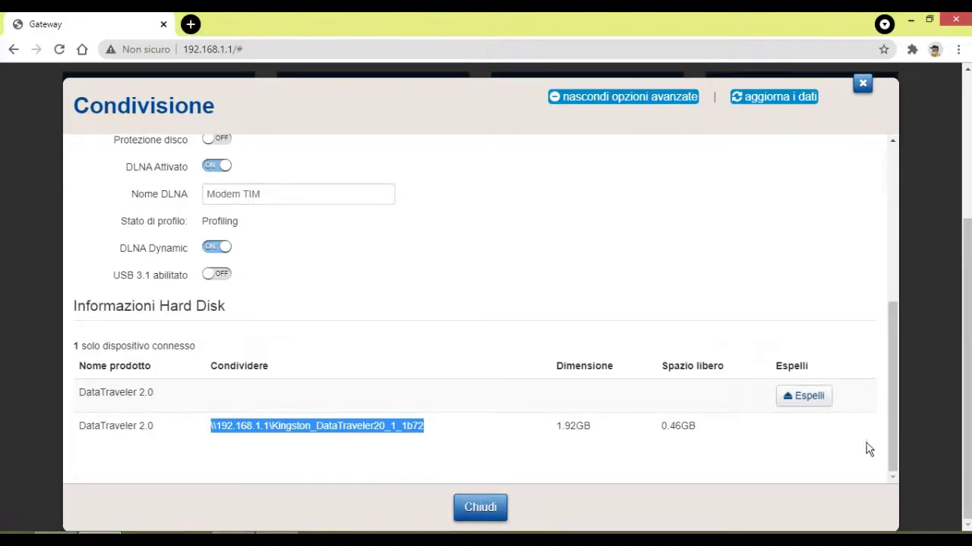
left_click(793, 396)
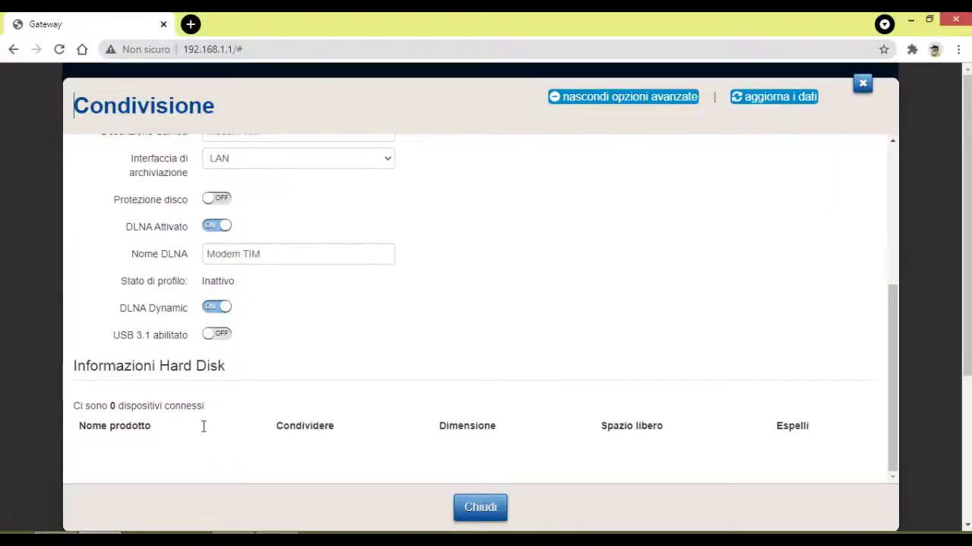
left_click(481, 508)
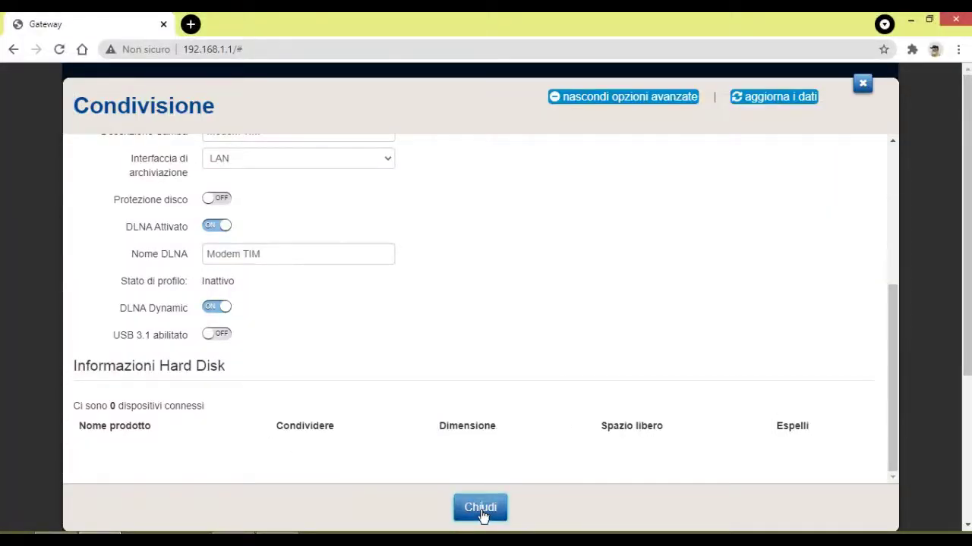
Open the Servizi WAN card, review its DMZ, port forwarding and UPnP sections with advanced options shown, and close the card.
scroll(755, 372, "down", 1)
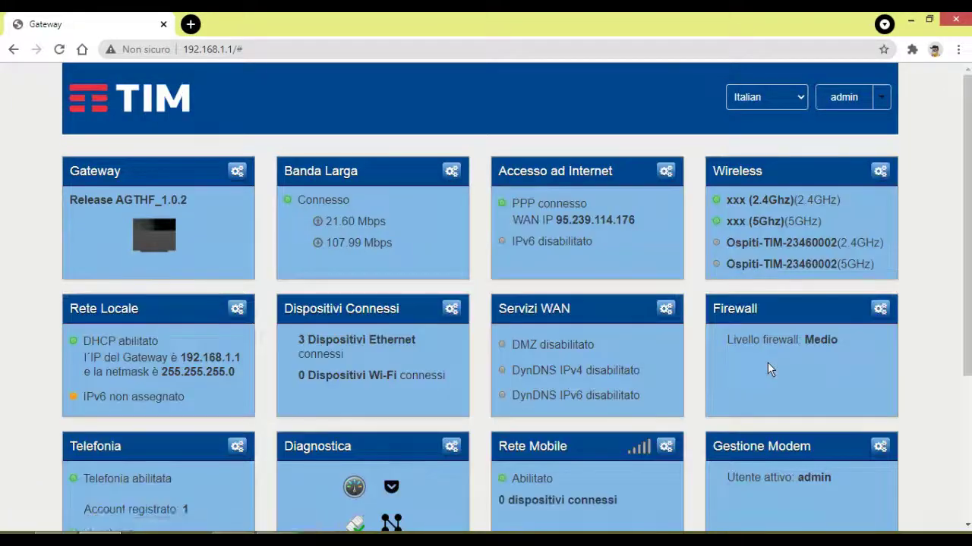
scroll(767, 365, "down", 3)
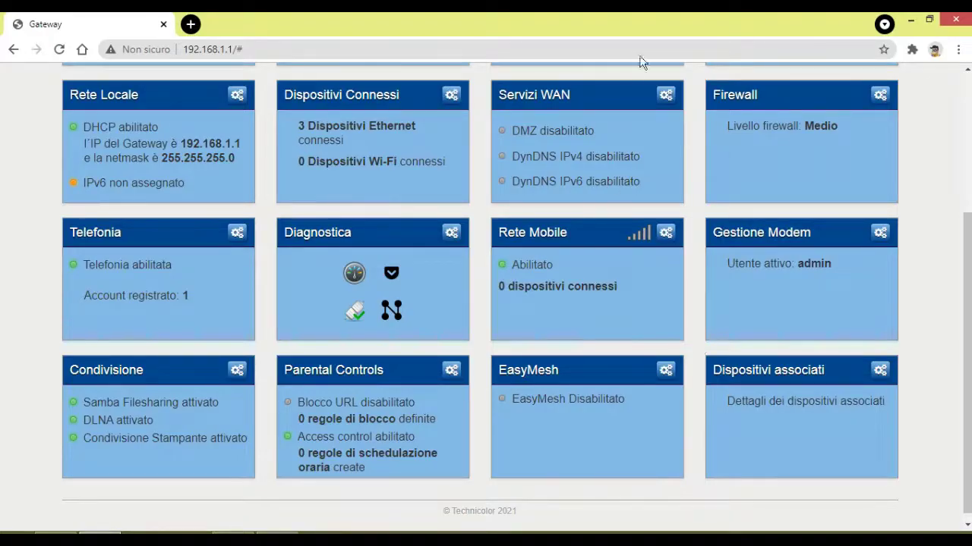
left_click(667, 98)
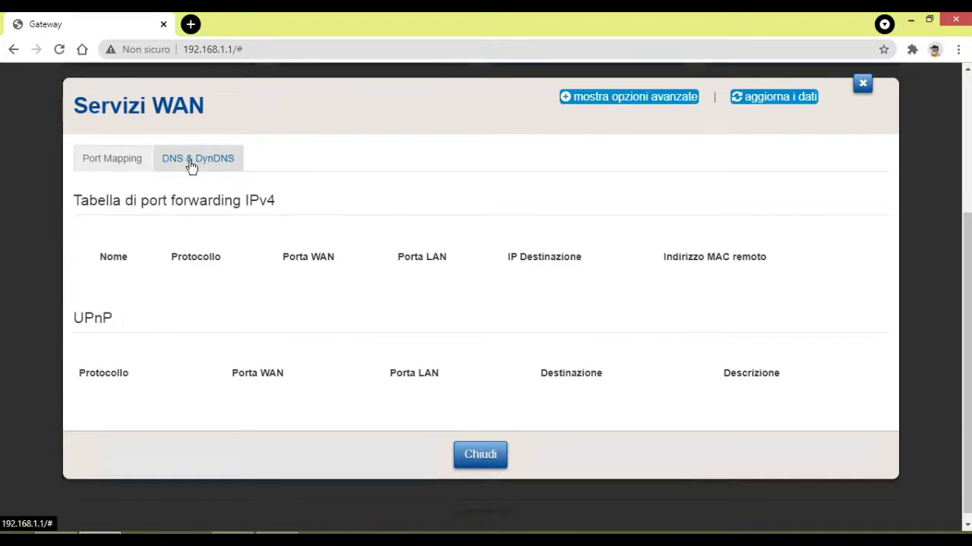
left_click(104, 159)
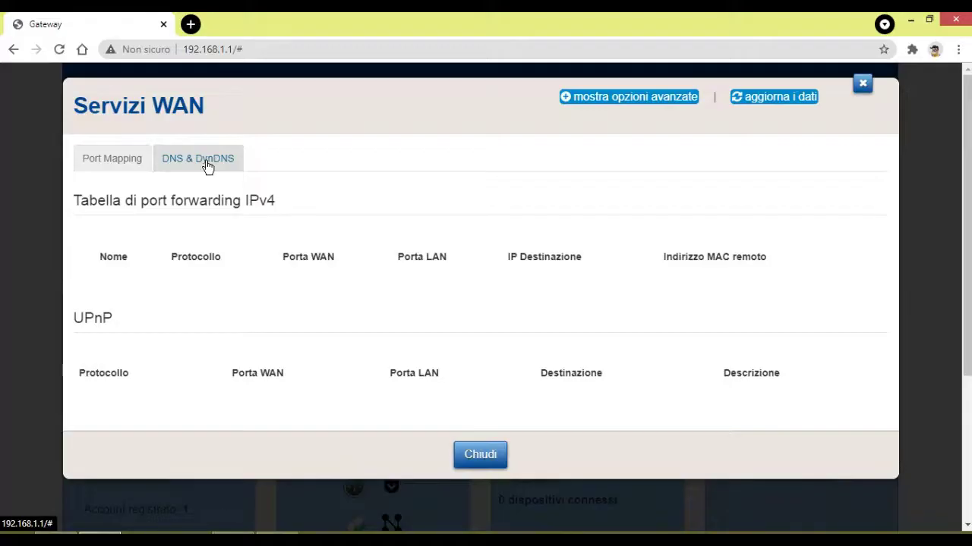
left_click(619, 99)
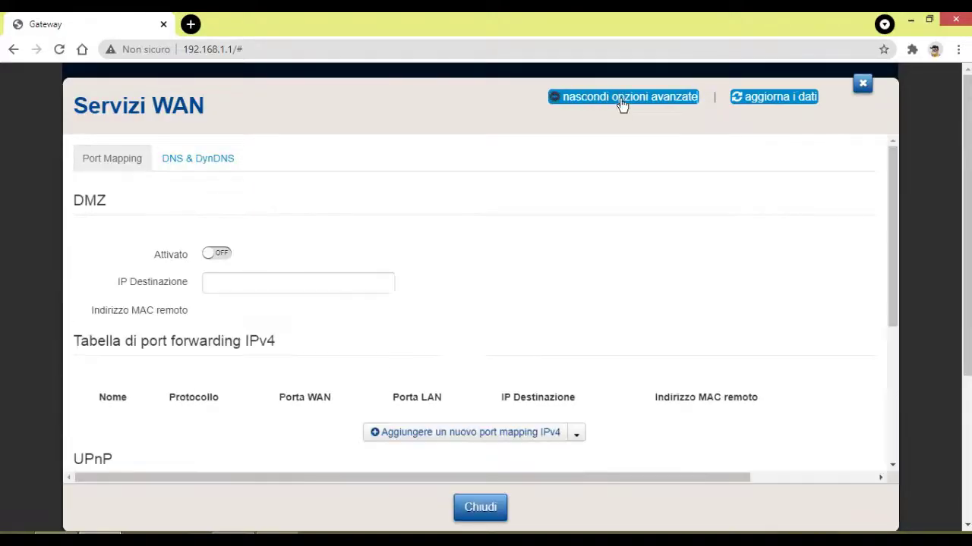
scroll(328, 353, "down", 2)
scroll(337, 332, "down", 2)
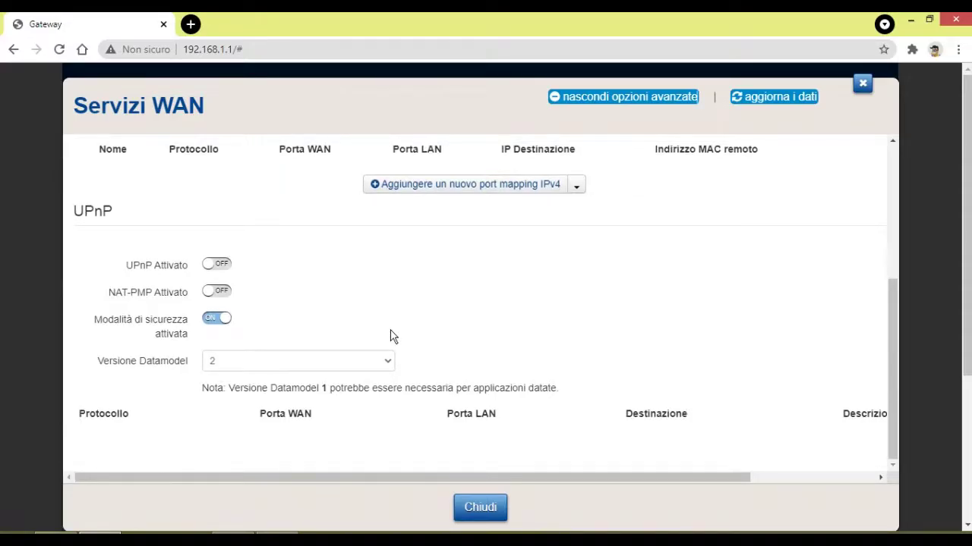
scroll(565, 364, "up", 1)
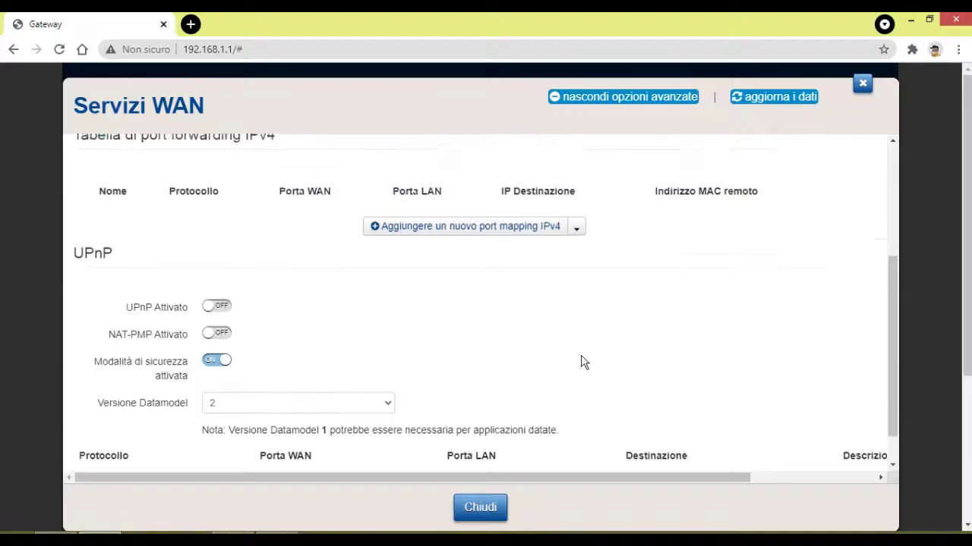
scroll(583, 363, "up", 2)
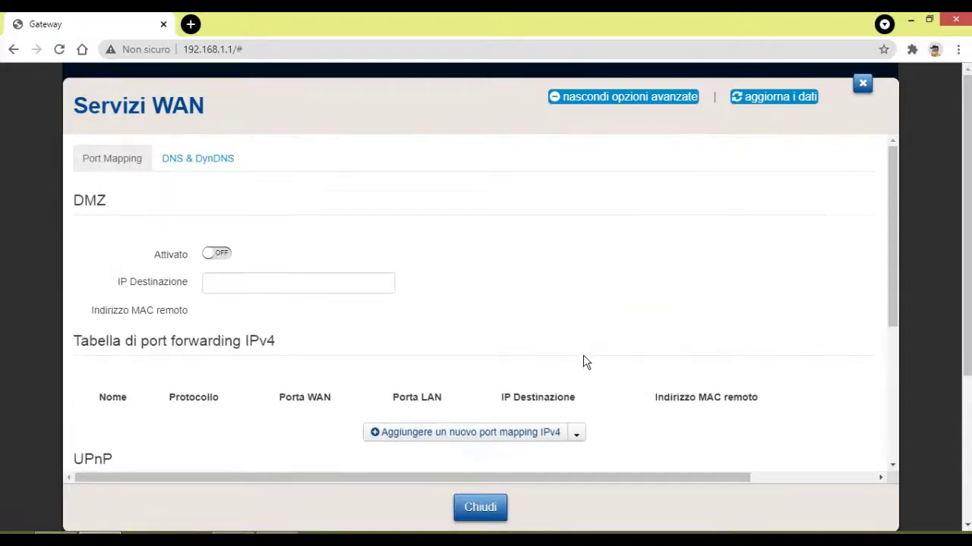
left_click(863, 83)
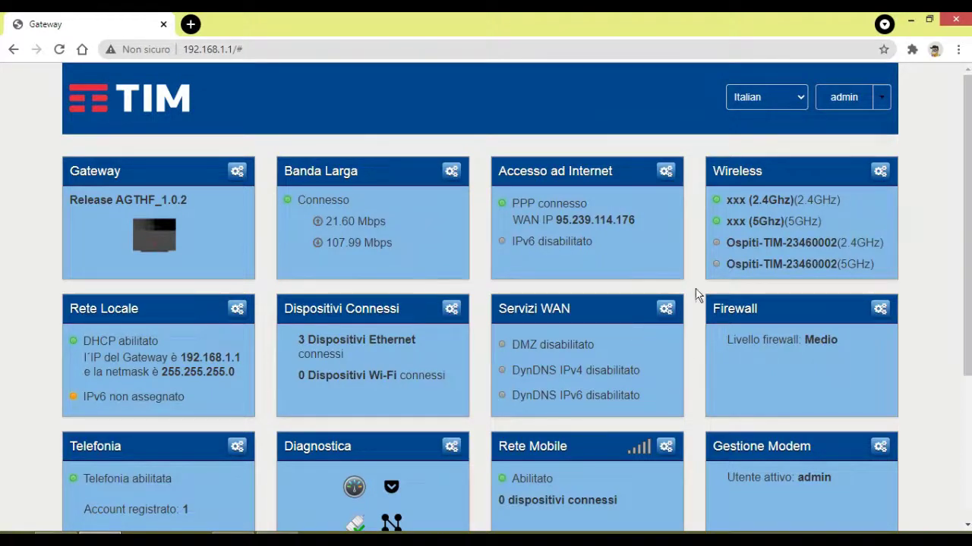
scroll(621, 293, "down", 1)
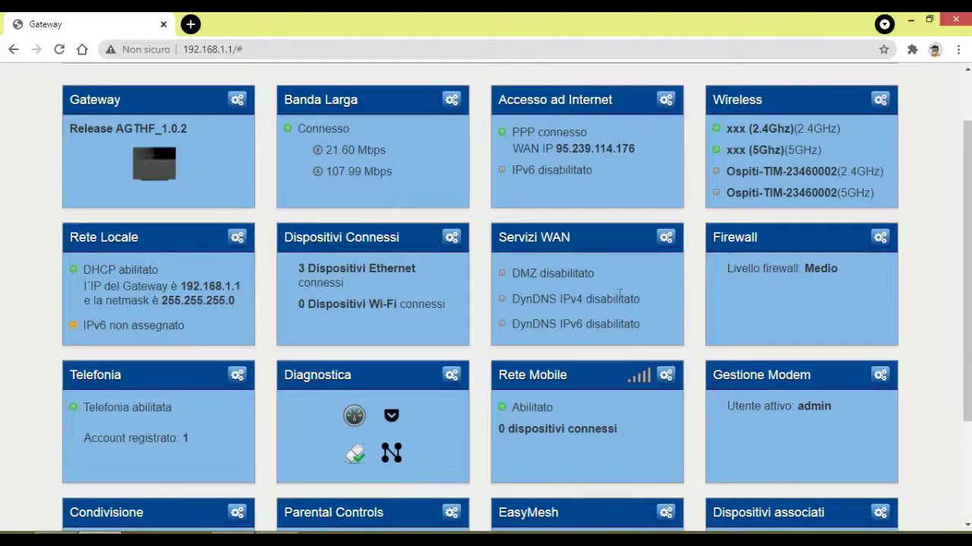
scroll(620, 294, "down", 2)
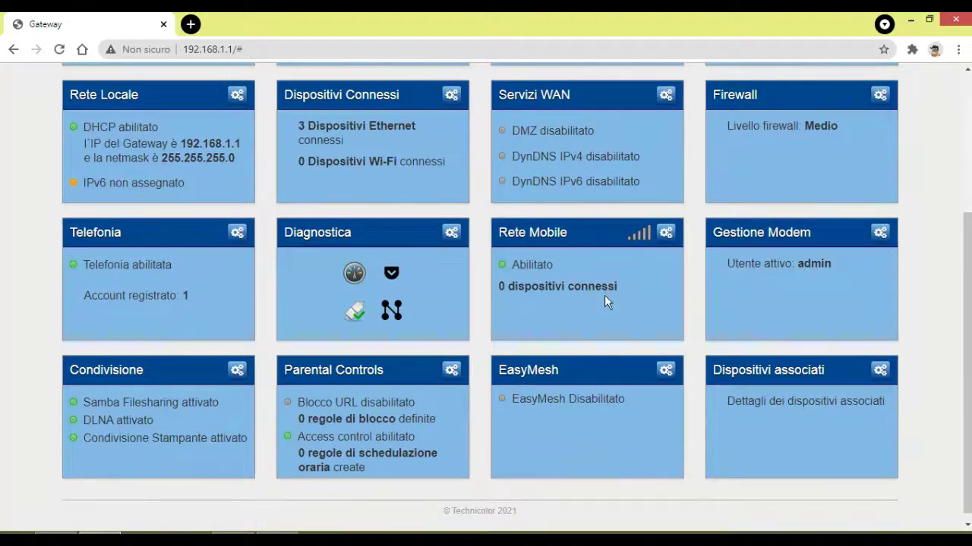
scroll(410, 313, "up", 1)
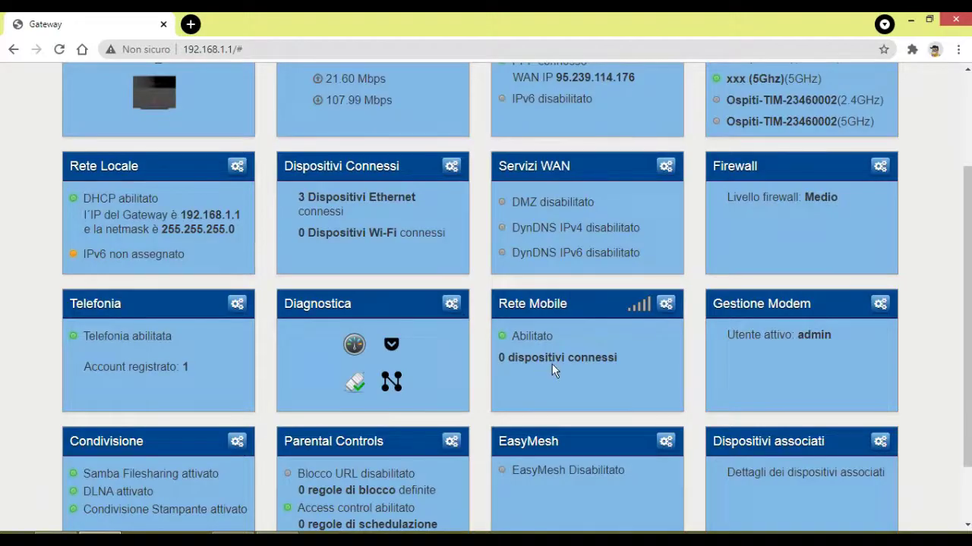
scroll(552, 363, "up", 2)
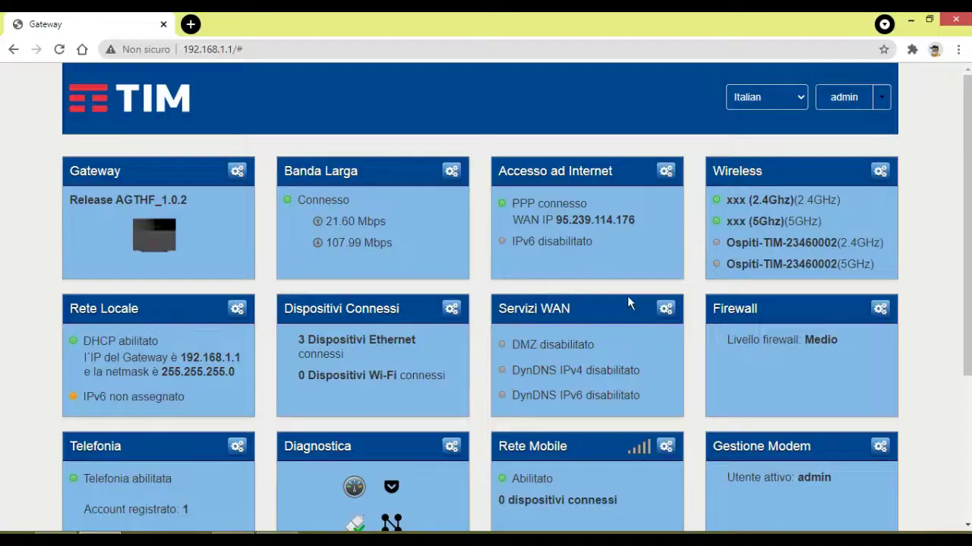
scroll(627, 296, "down", 1)
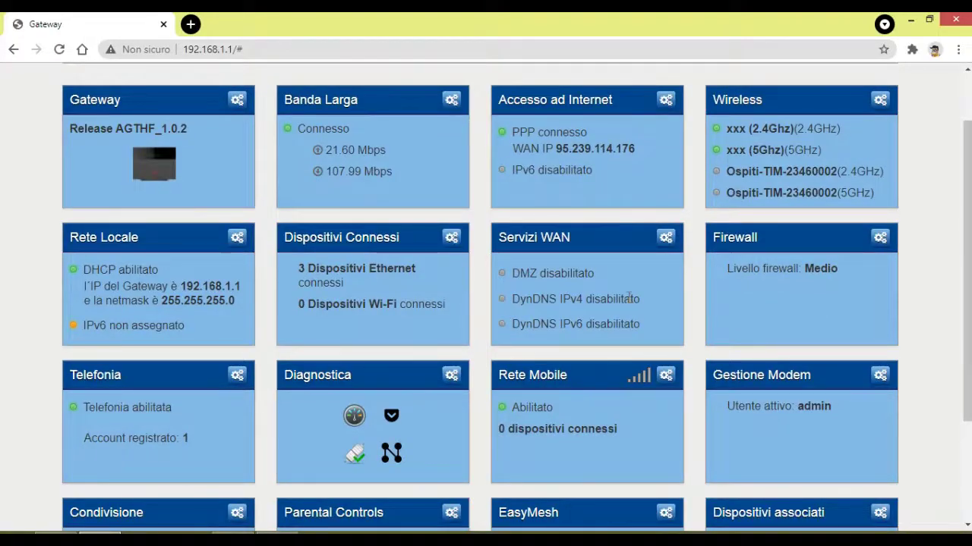